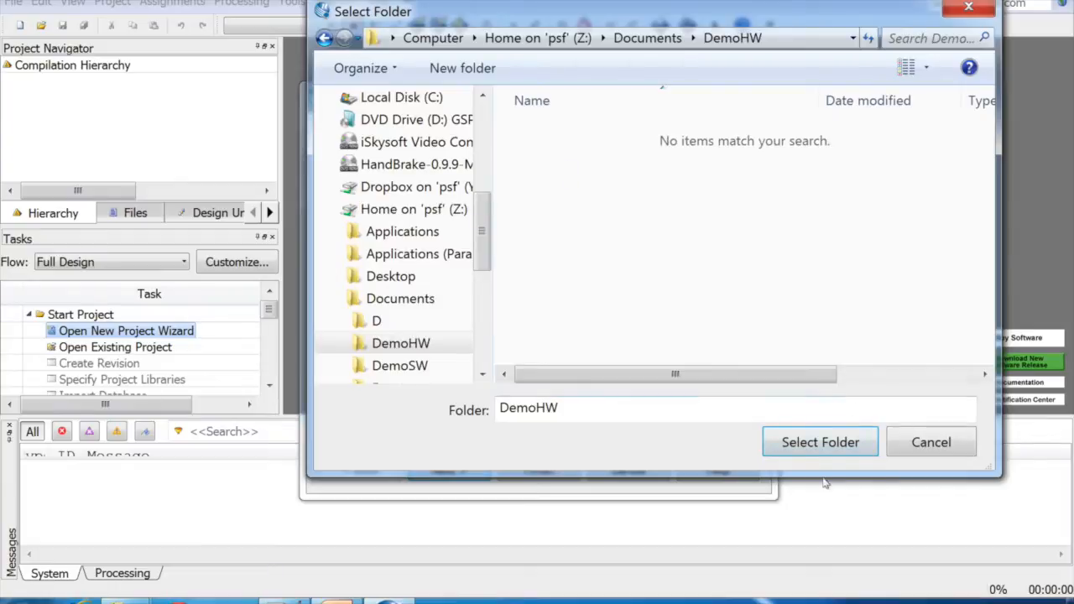
- Use the DemoHW folder as the project's working directory and name the project proj_quatus_HWfir
click(843, 441)
click(461, 238)
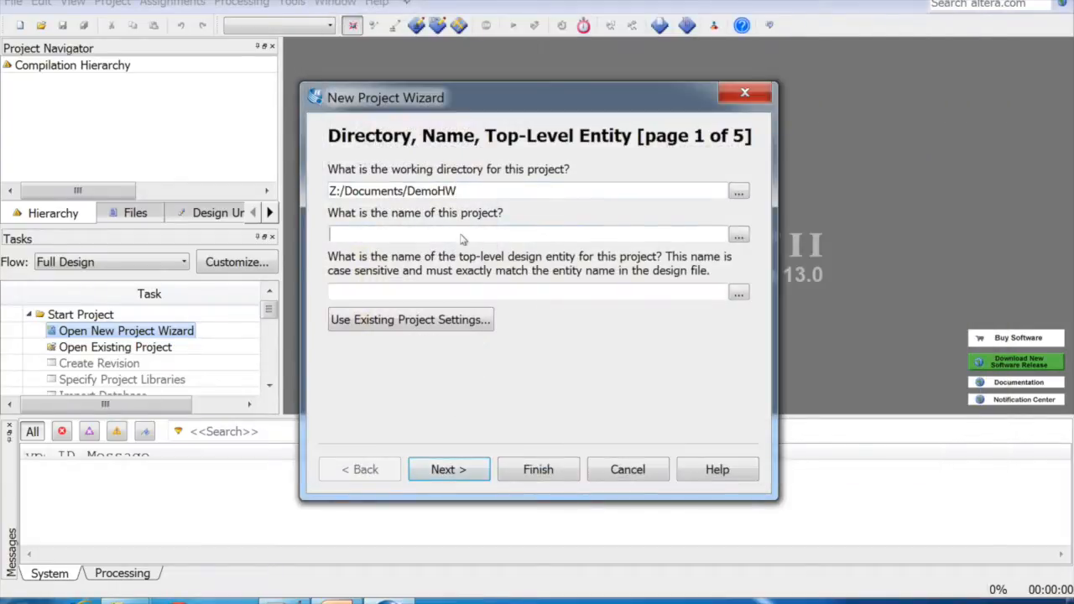
text(proj_quatus_)
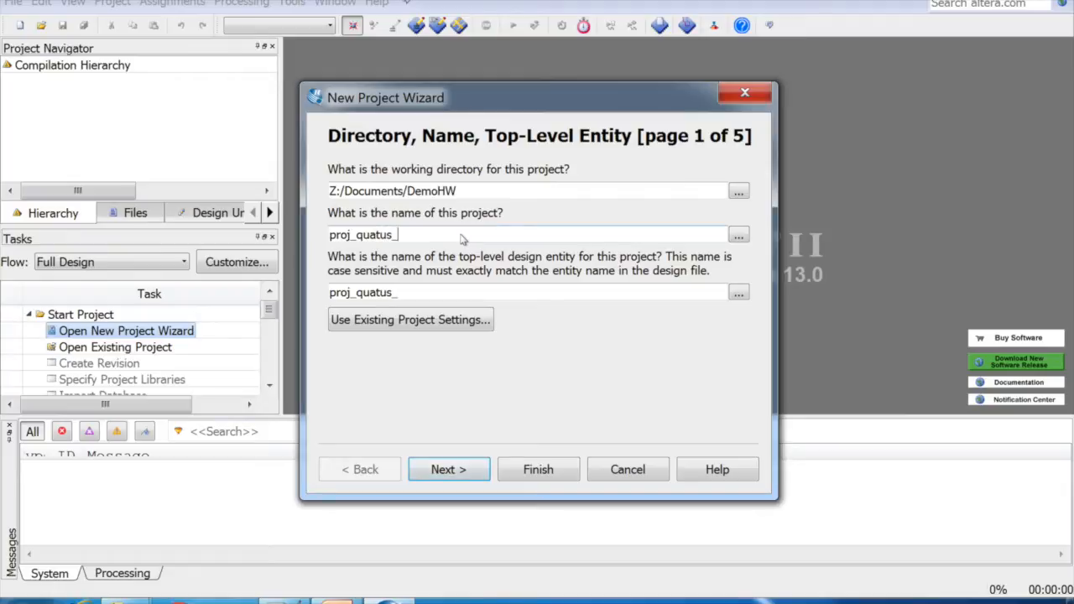
text(HWfir)
- Set the top-level design entity to proj_qsys_HWfir and proceed to the device settings without adding any design files
click(391, 293)
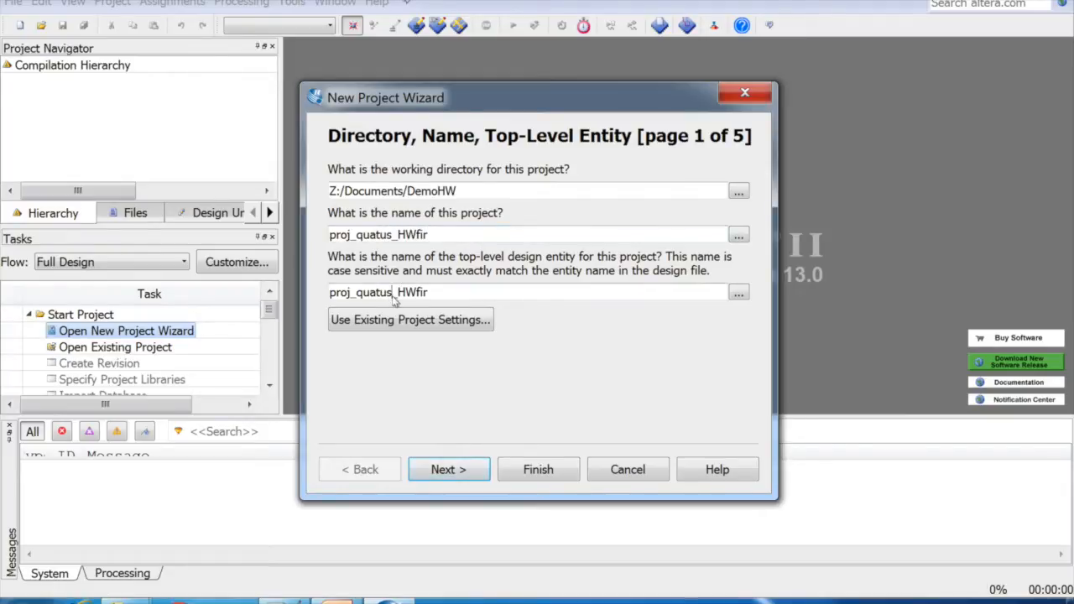
key(BackSpace)
key(BackSpace)
key(BackSpace)
key(BackSpace)
key(BackSpace)
text(sys)
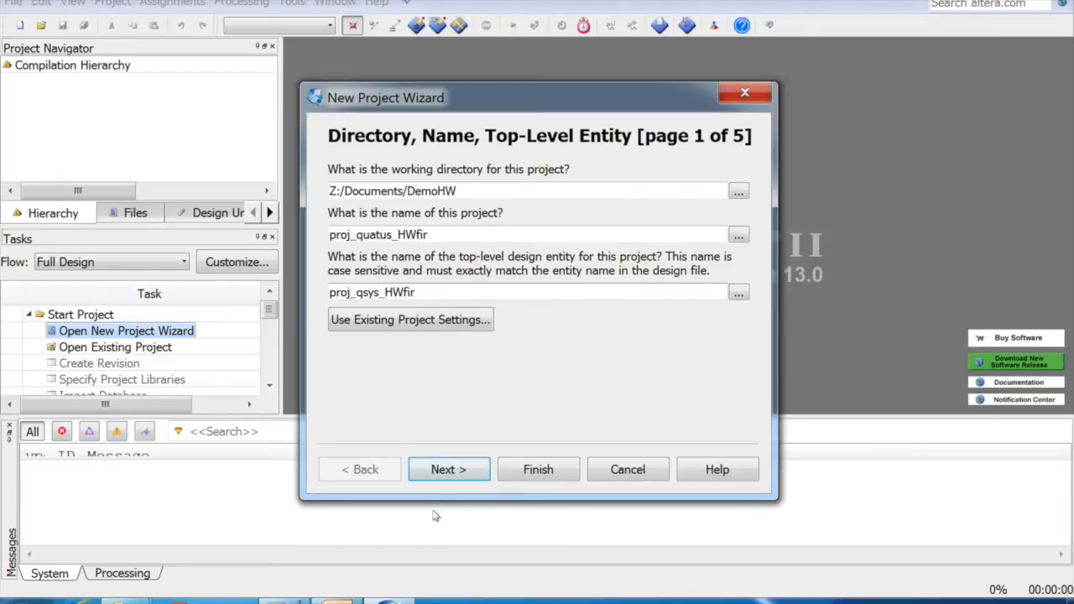
click(447, 470)
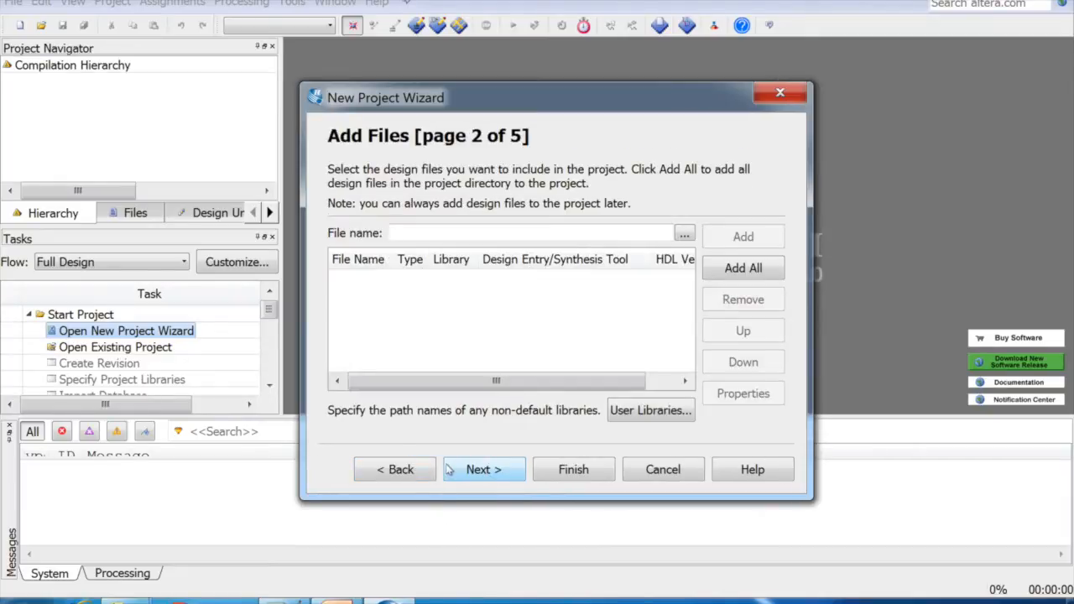
click(500, 470)
- Choose the Cyclone II device family and filter the available devices to a pin count of 484
click(528, 237)
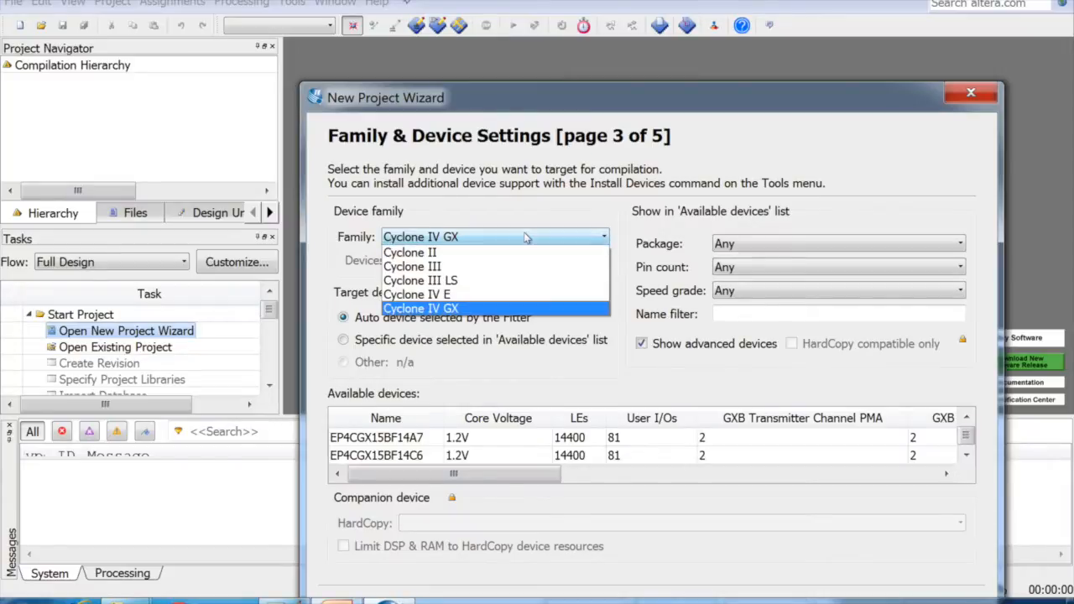
click(450, 255)
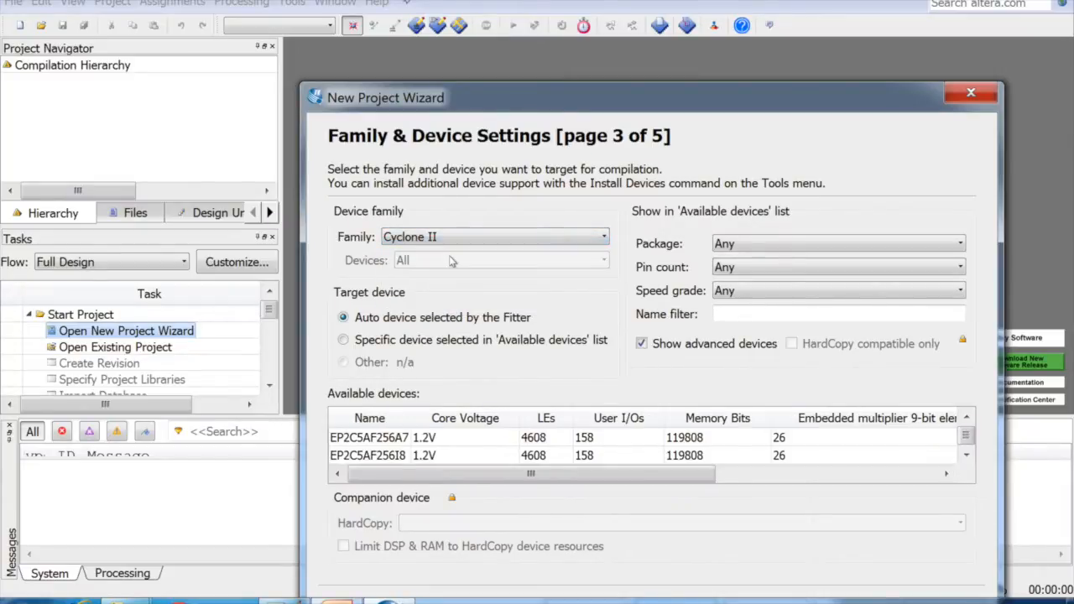
click(954, 269)
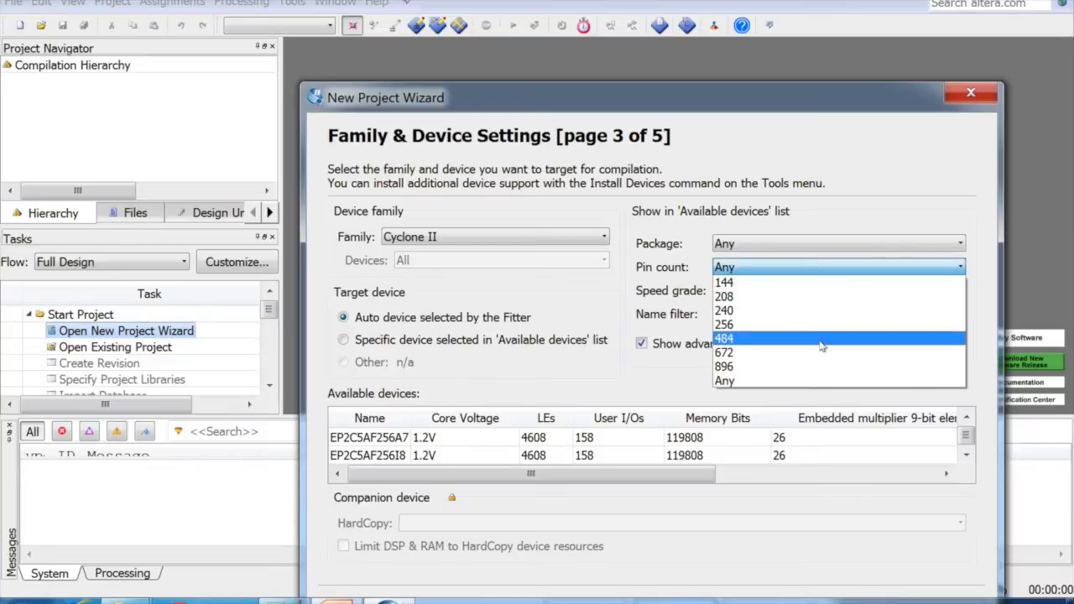
click(856, 338)
- Select EP2C20F484C7 as the specific target device and proceed to the EDA tool settings
click(965, 455)
click(966, 455)
click(966, 455)
click(966, 455)
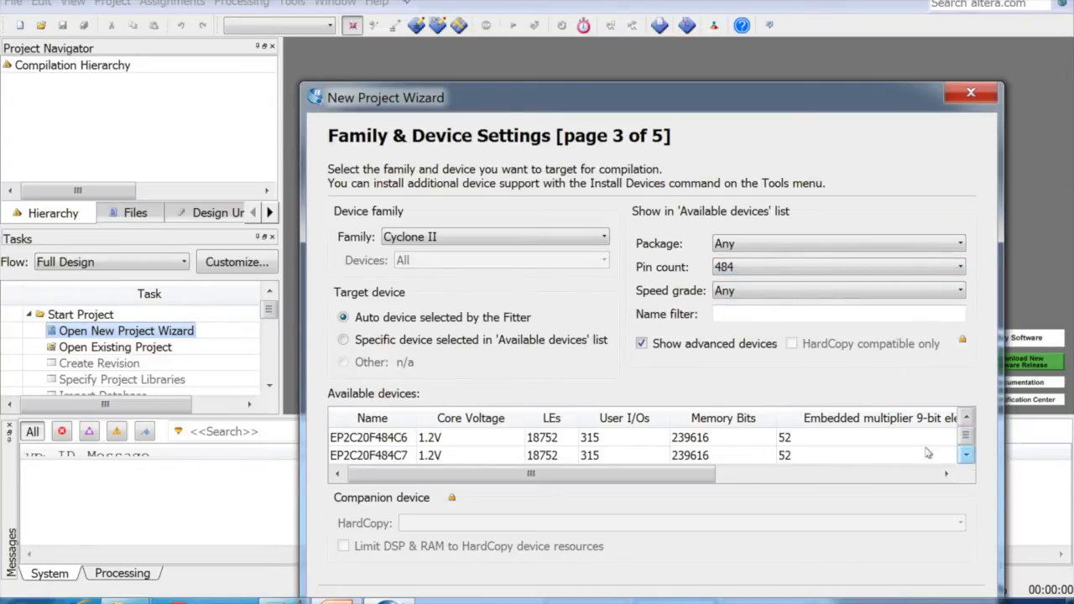
click(418, 456)
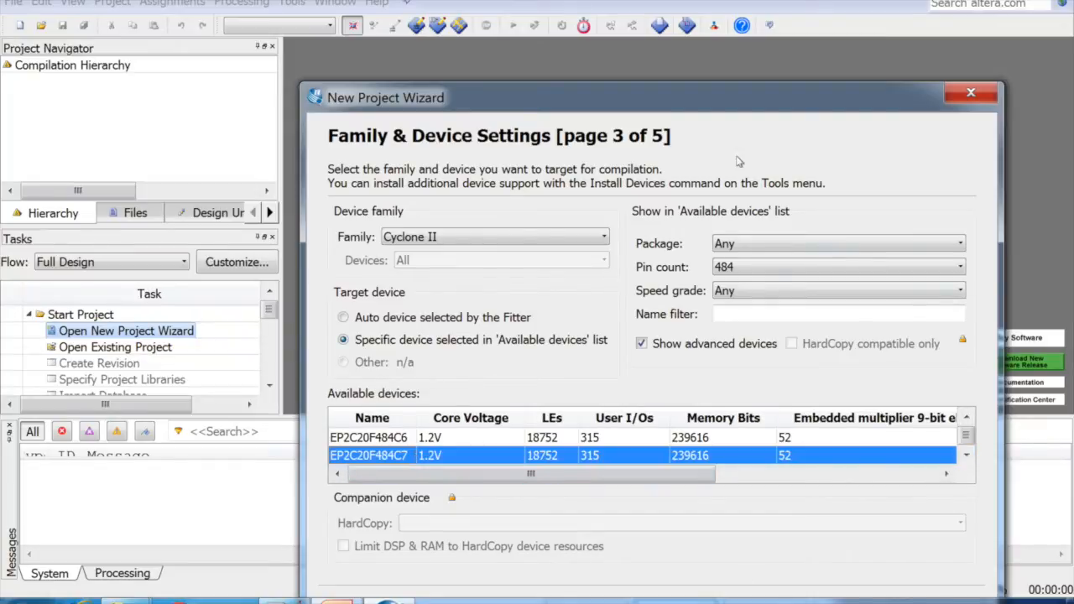
drag(739, 110, 684, 45)
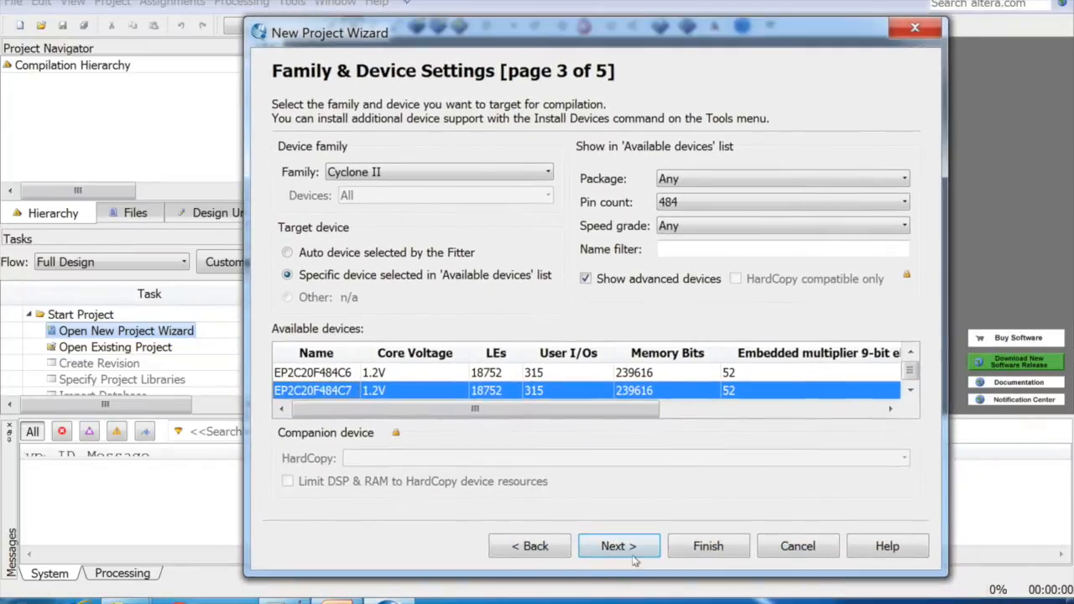
click(617, 544)
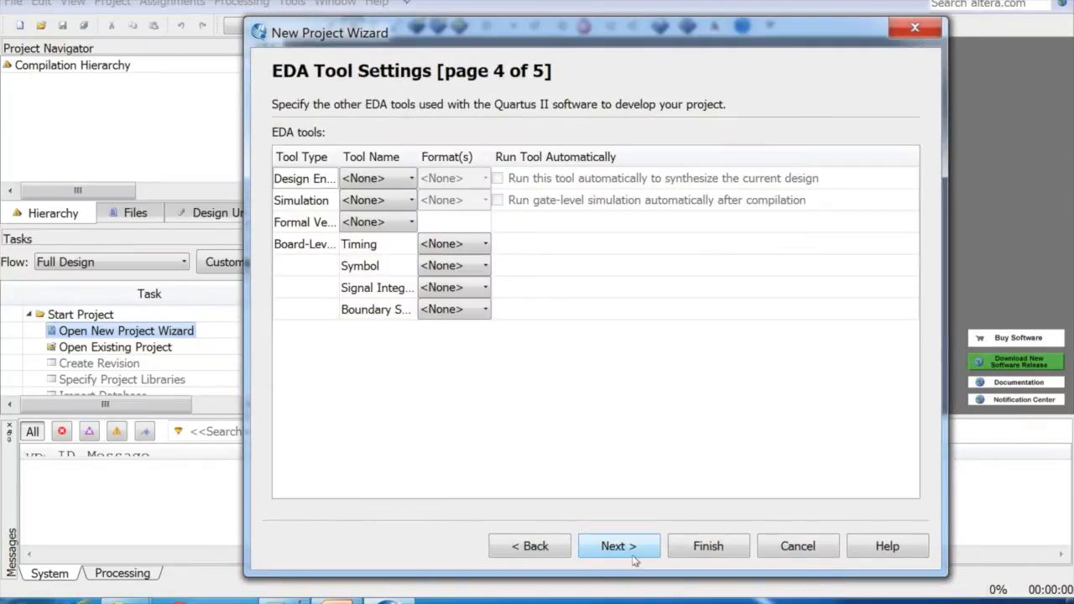
- Set ModelSim as the simulation tool and finish creating the project
click(385, 201)
click(381, 261)
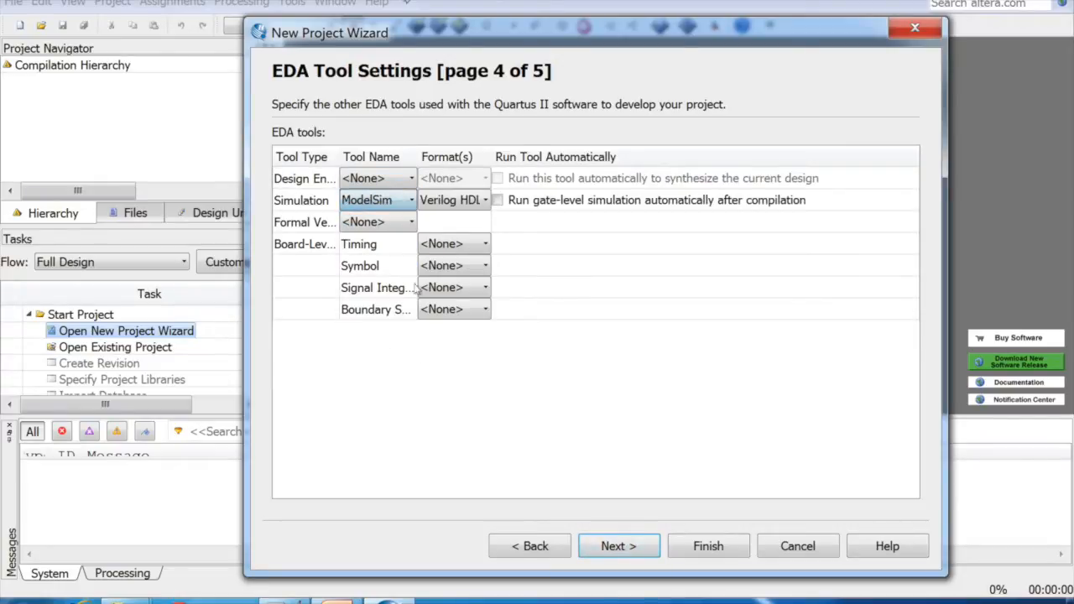
click(630, 550)
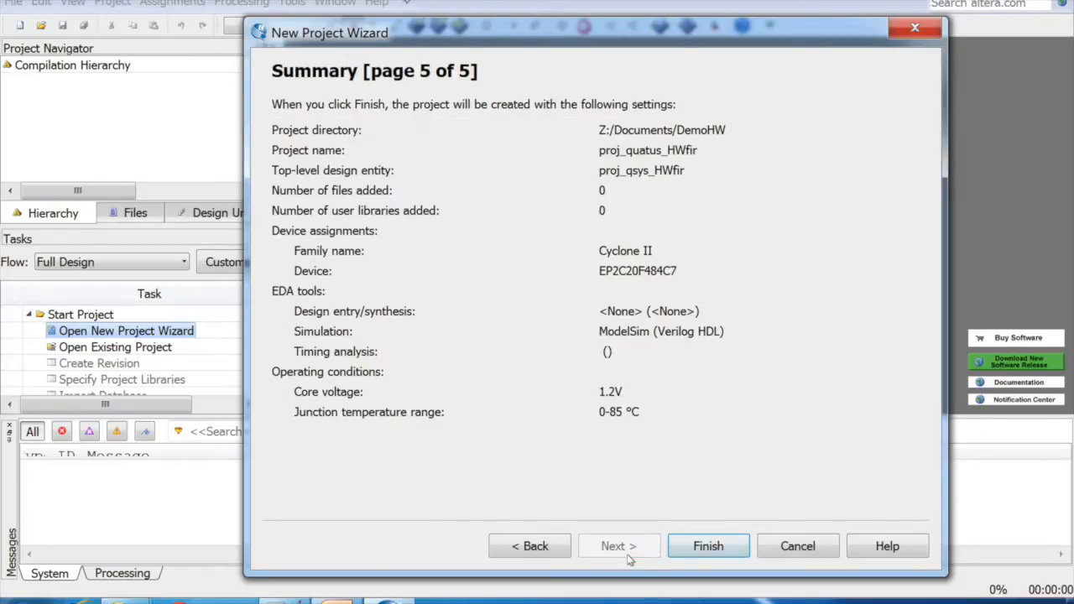
click(696, 557)
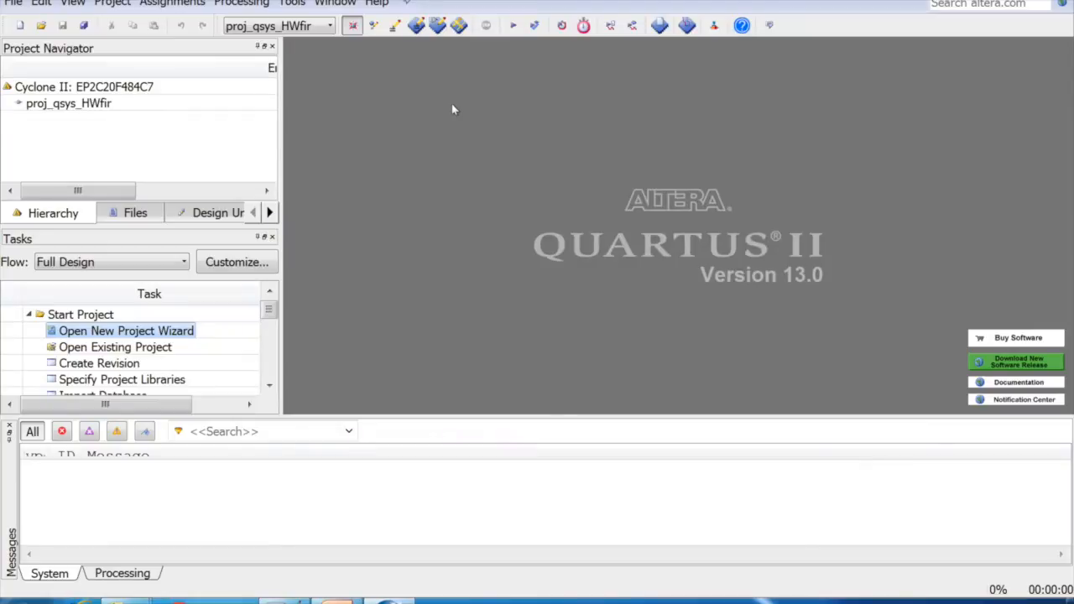
- Launch Qsys for the project and start a new custom component
click(291, 4)
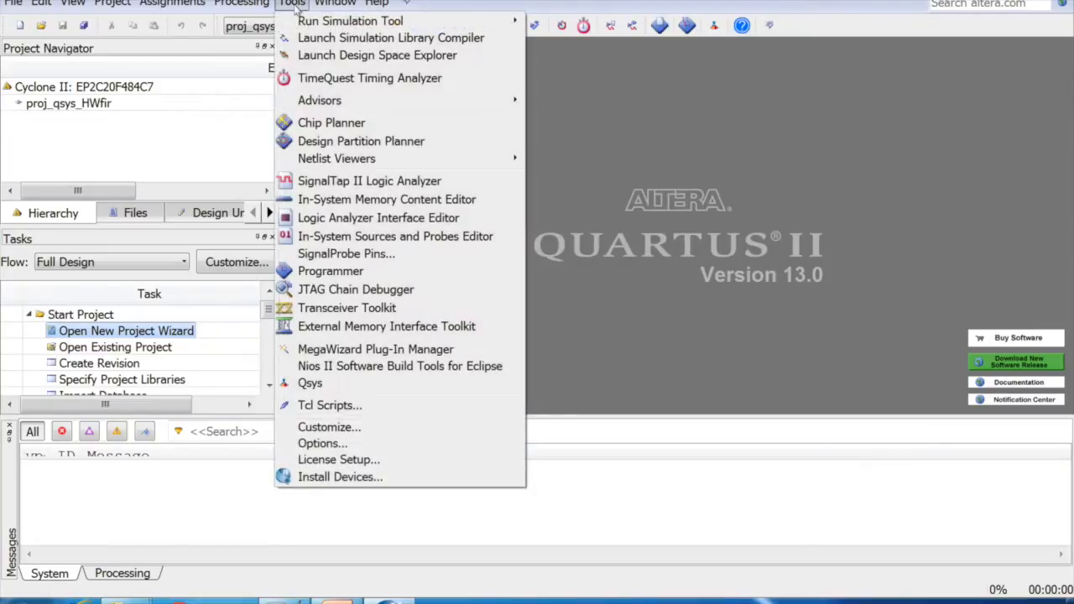
click(335, 384)
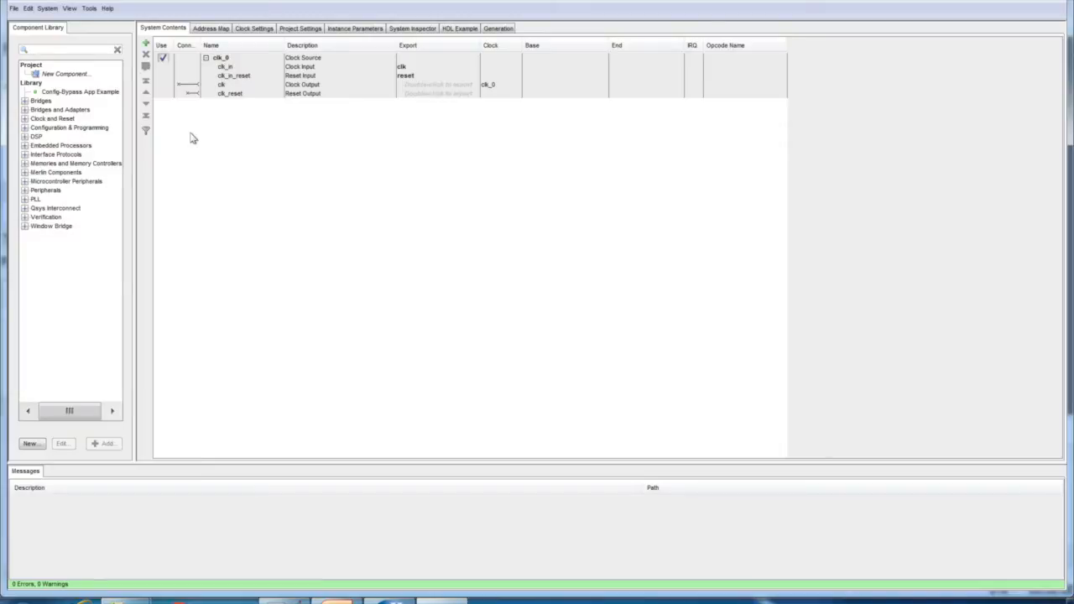
click(66, 75)
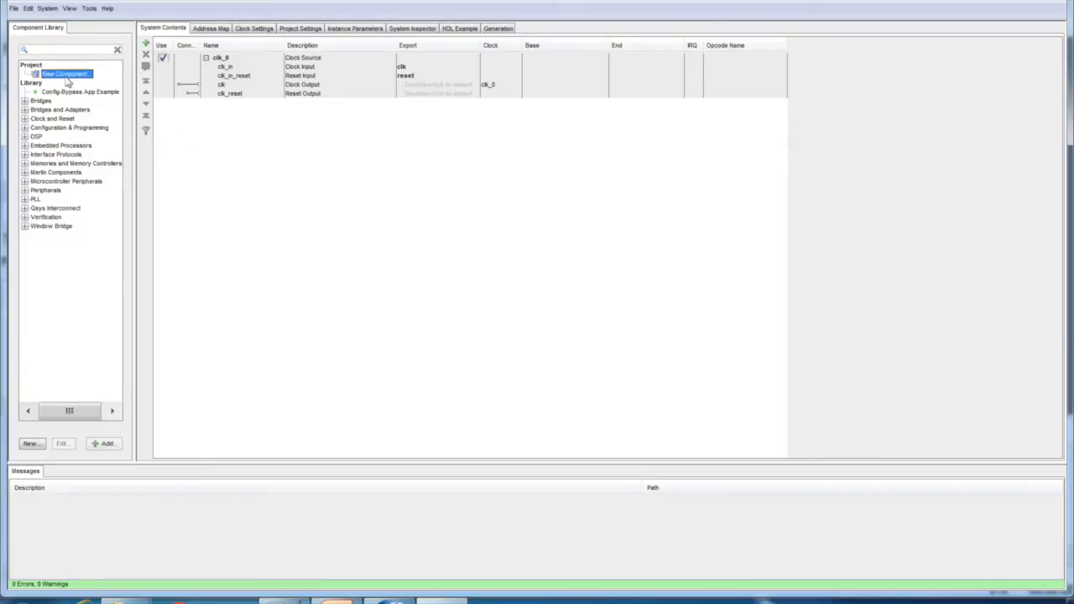
double_click(66, 76)
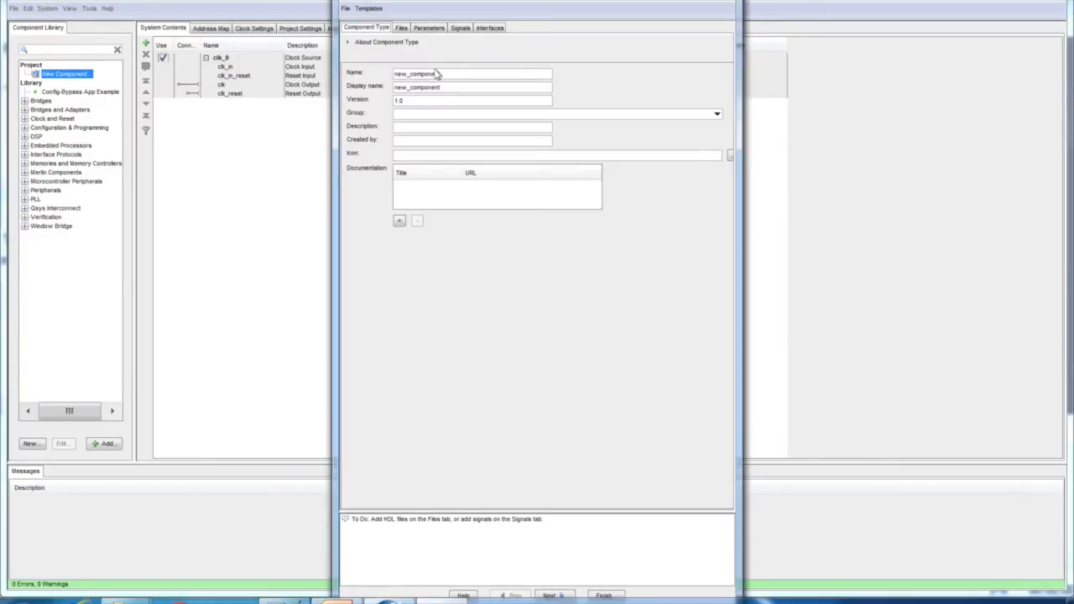
- Set both the component's name and display name to fir128 and proceed to its file settings
double_click(435, 73)
text(f)
key(shift+Left)
key(shift+Left)
key(shift+Left)
key(shift+Left)
key(shift+Left)
key(shift+Left)
key(ctrl+c)
double_click(418, 88)
key(ctrl+v)
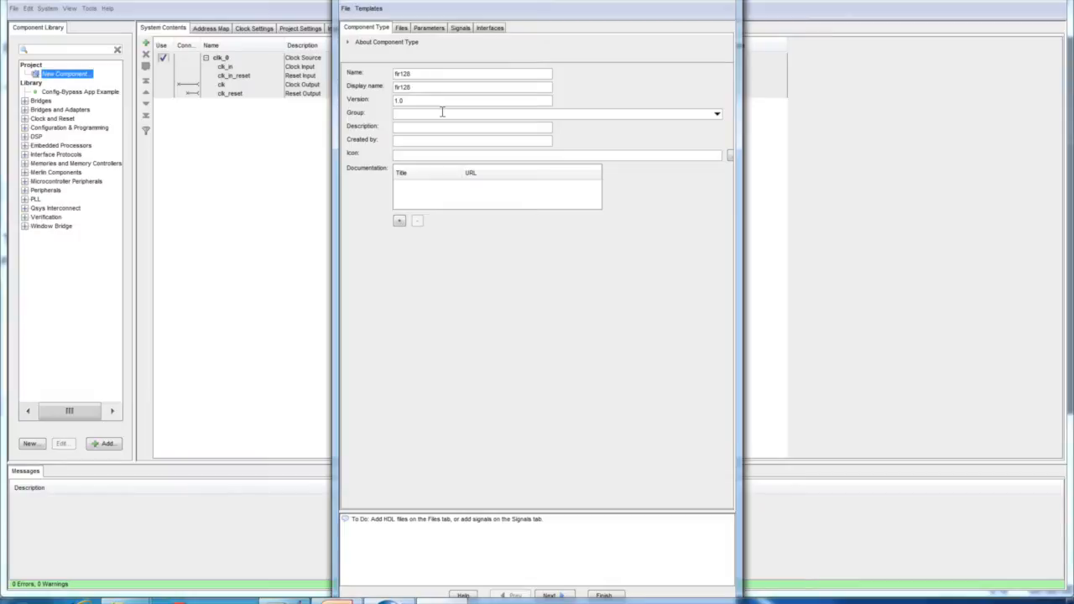
click(29, 99)
text(mponent)
click(550, 595)
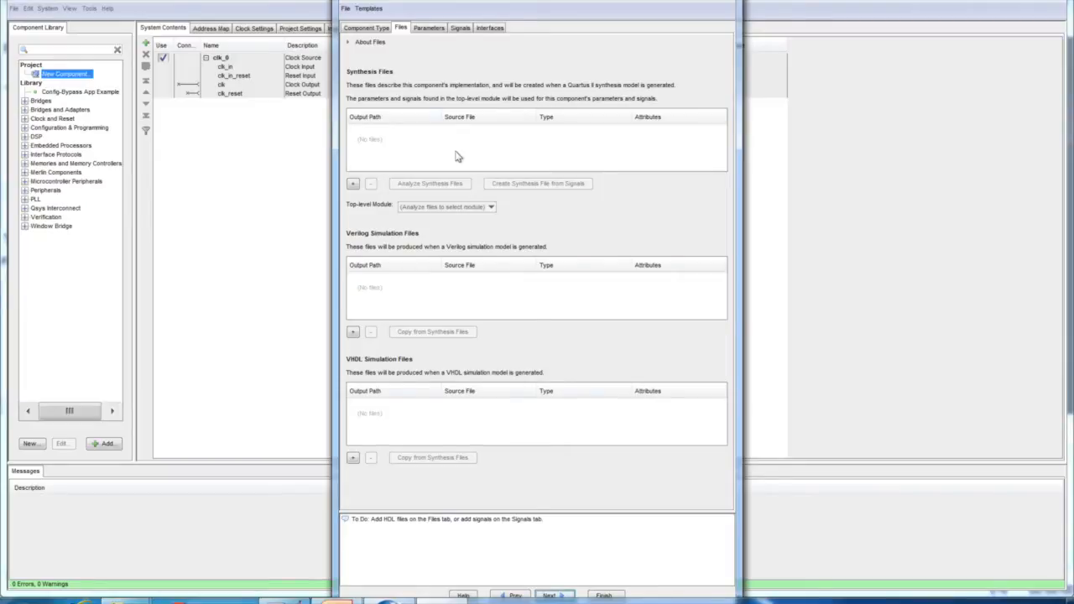
- Add acc.v, ff.v, HWaccel.v and mult.v from the DemoHW folder as the component's synthesis files
click(353, 184)
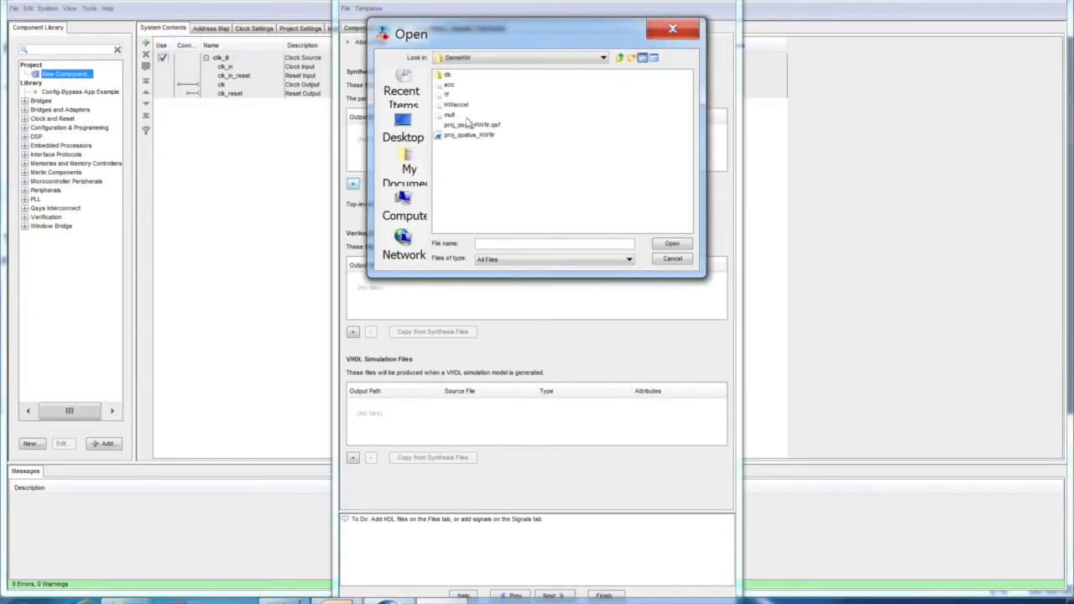
click(456, 105)
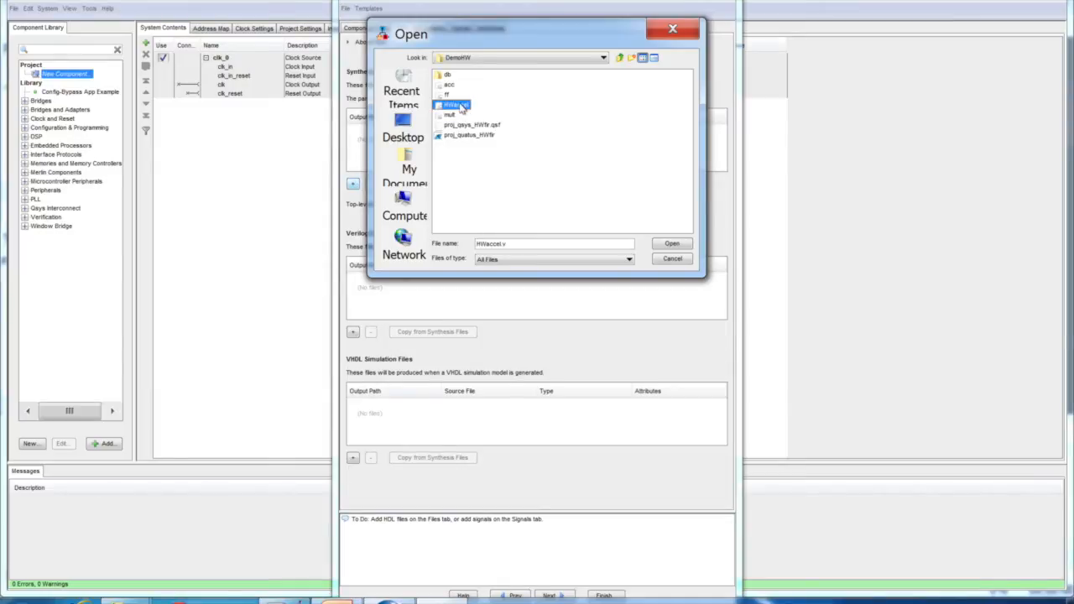
click(447, 94)
ctrl+click(448, 85)
ctrl+click(454, 104)
ctrl+click(451, 114)
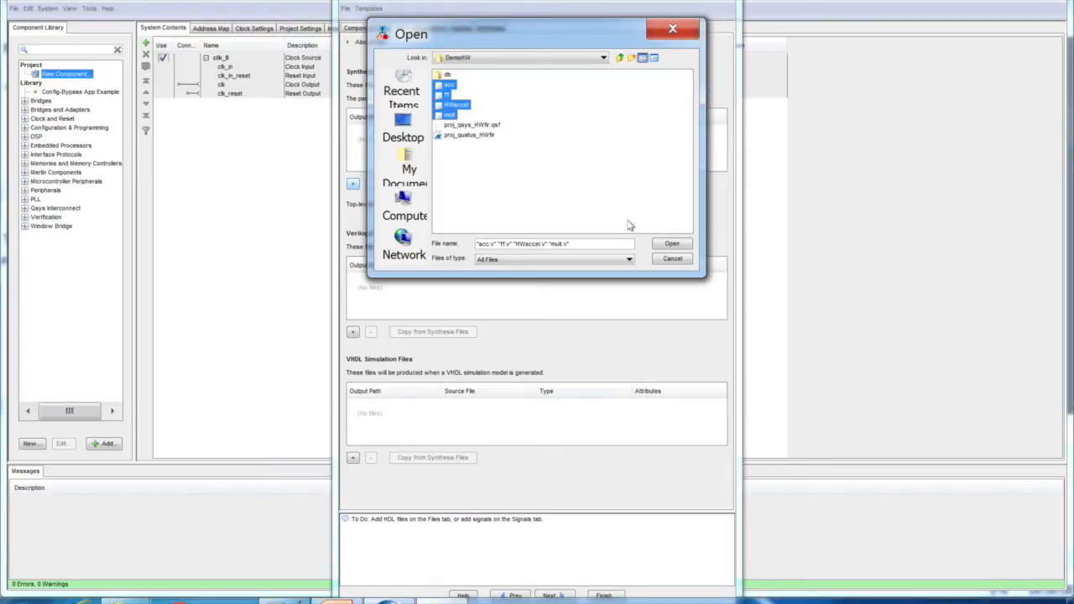
click(672, 244)
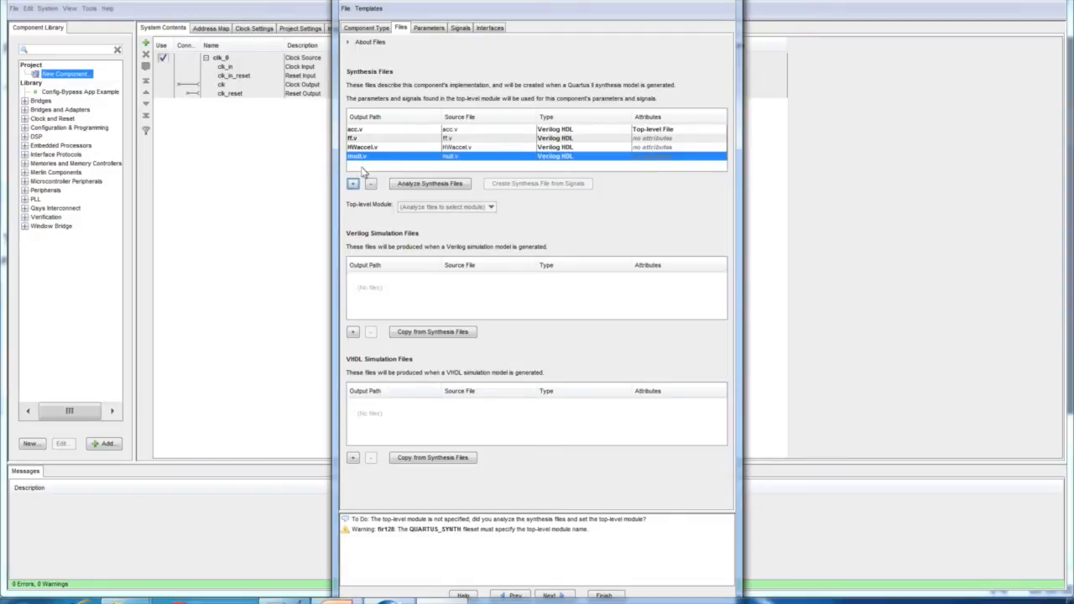
- Mark HWaccel.v as the top-level file and analyze the component's synthesis files
double_click(658, 148)
click(613, 156)
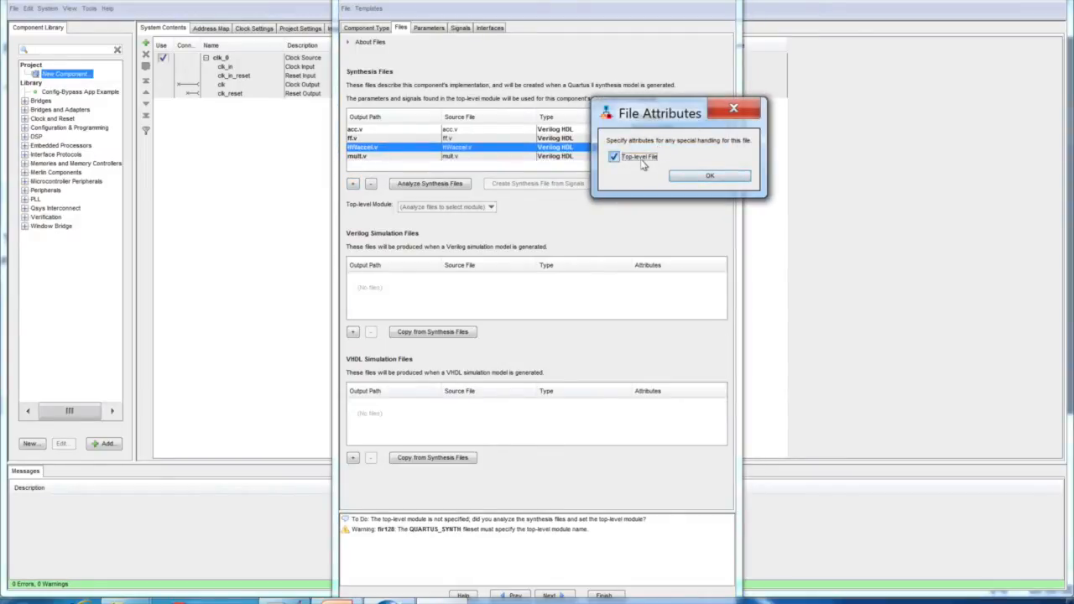
click(685, 176)
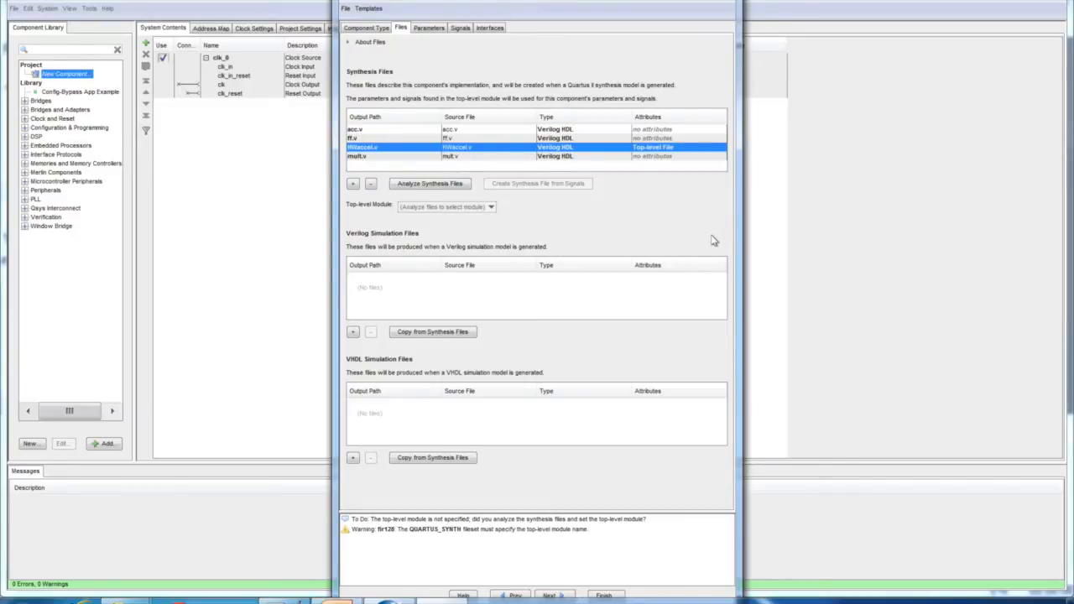
click(423, 185)
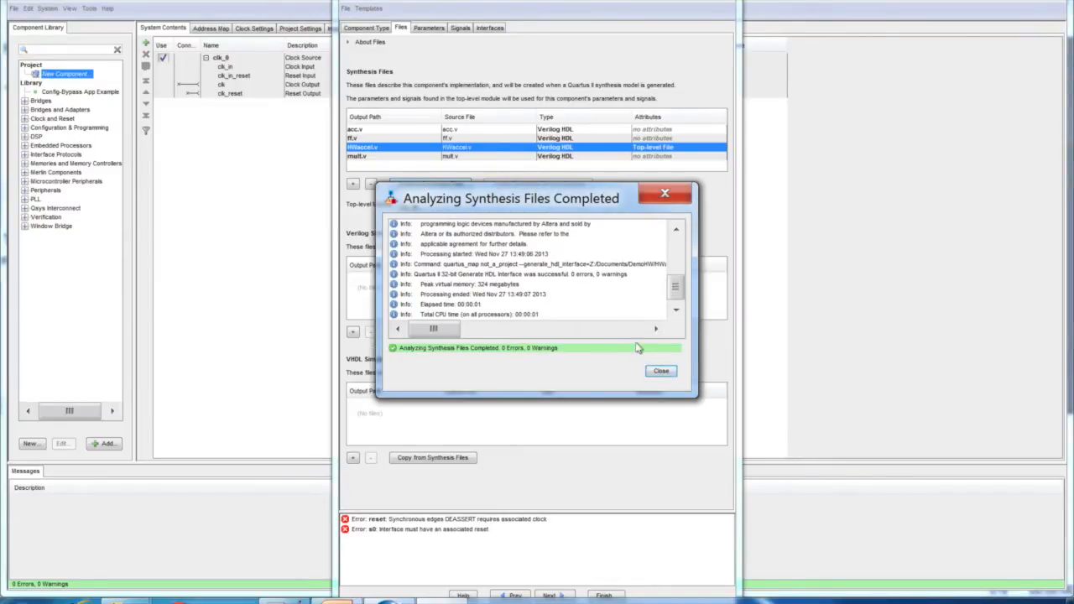
click(667, 374)
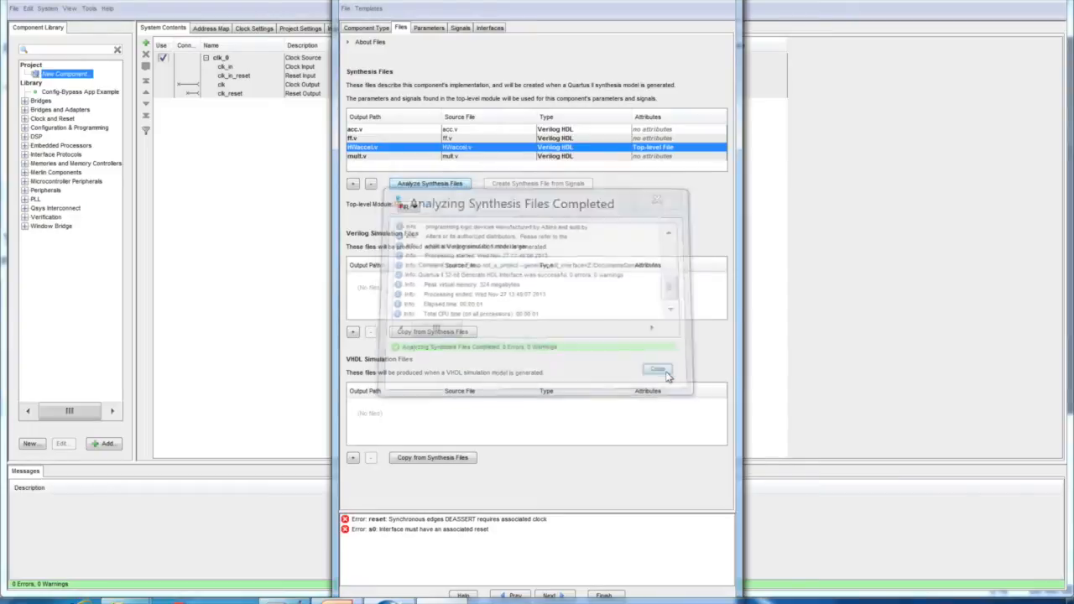
- Review the component's parameters and signals, including the interface options available for avs_s0_read
click(428, 30)
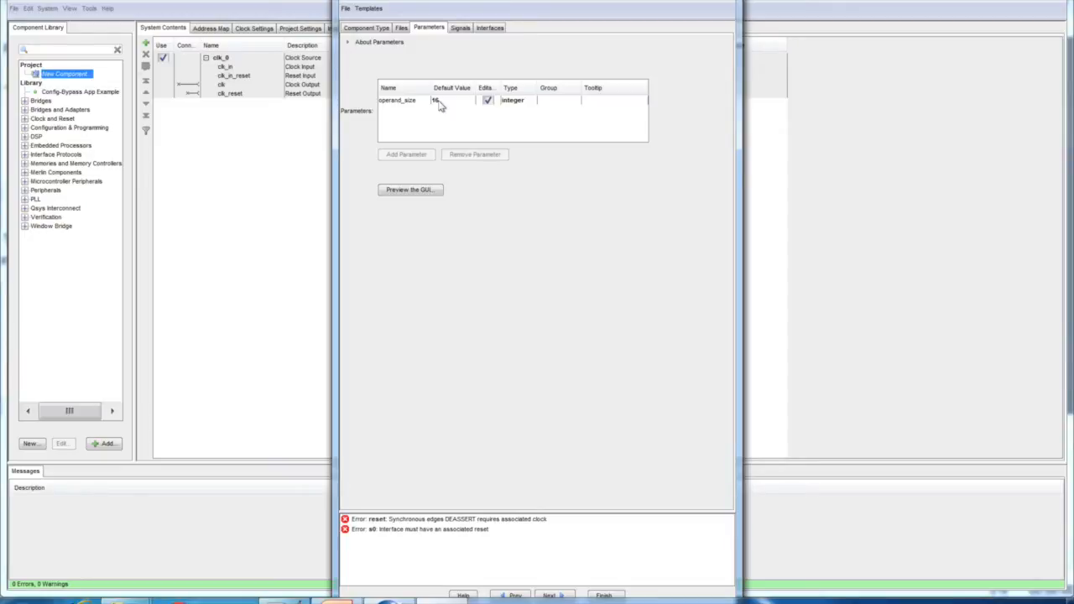
click(460, 28)
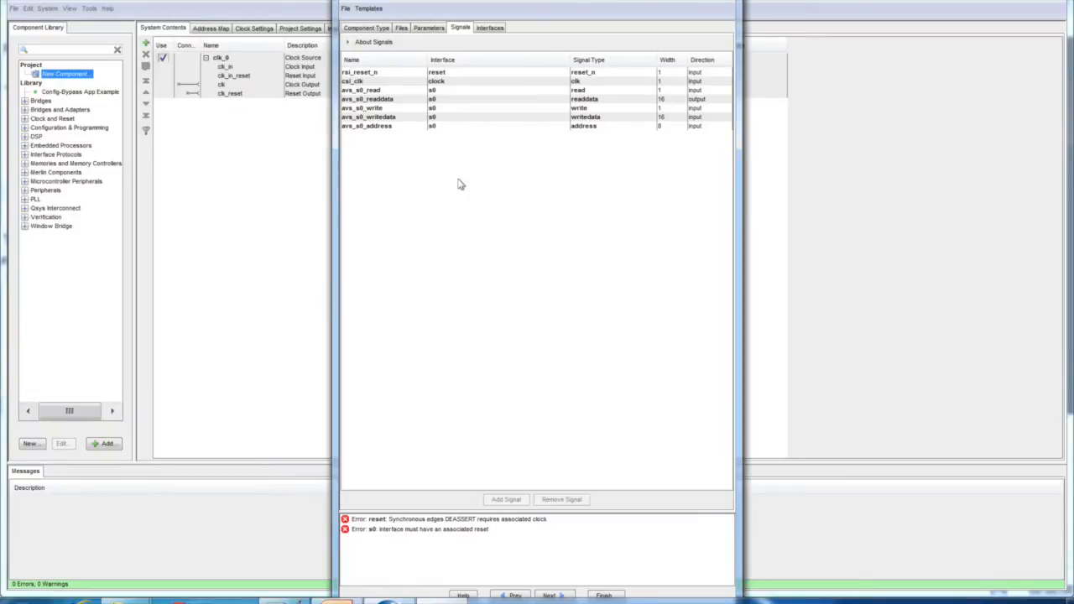
click(443, 91)
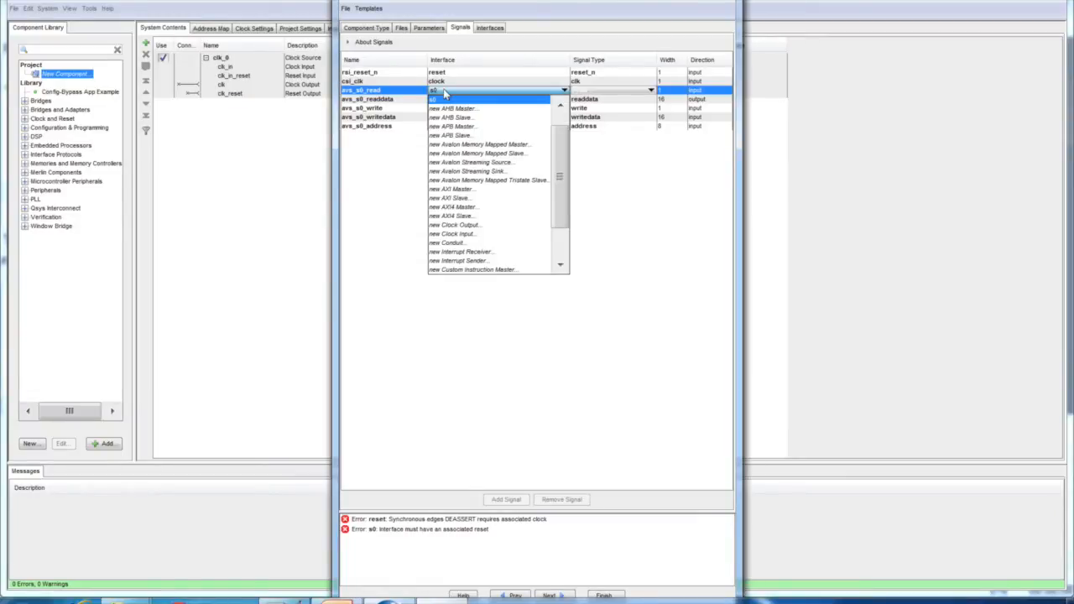
drag(561, 171, 552, 138)
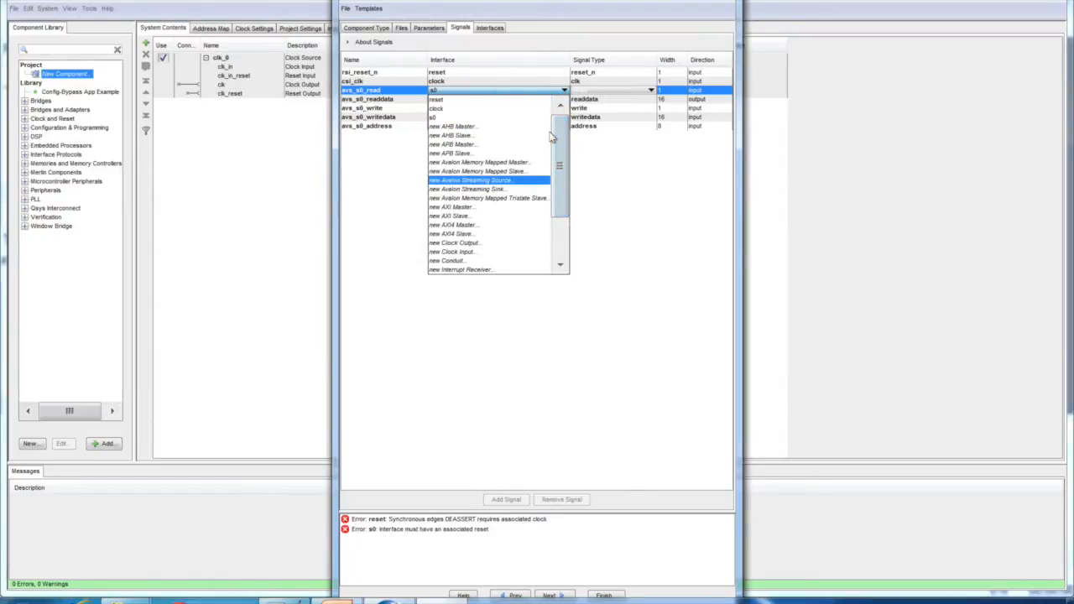
click(665, 215)
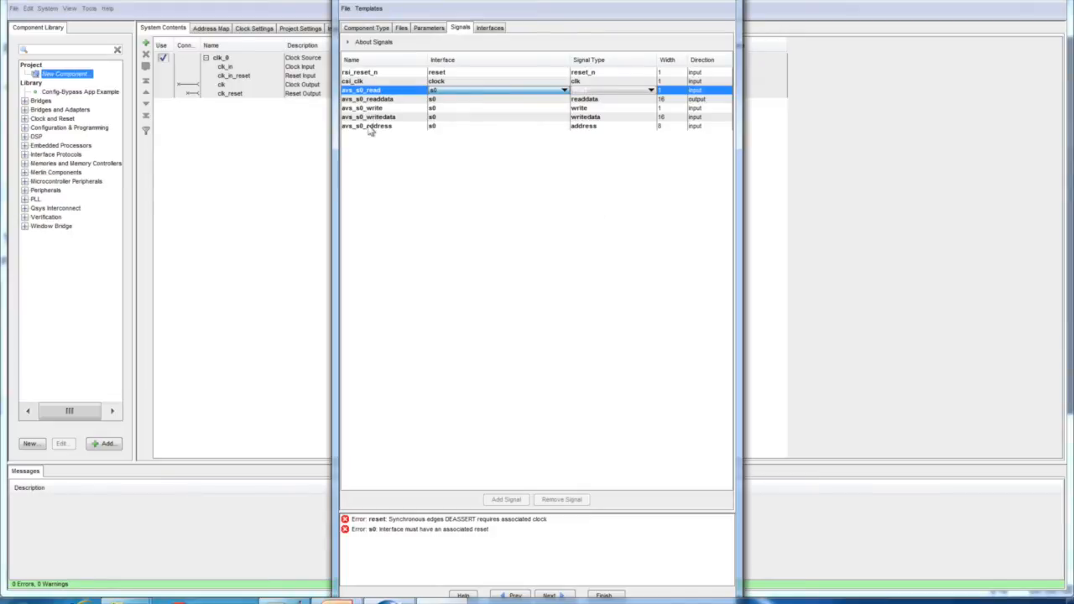
click(542, 226)
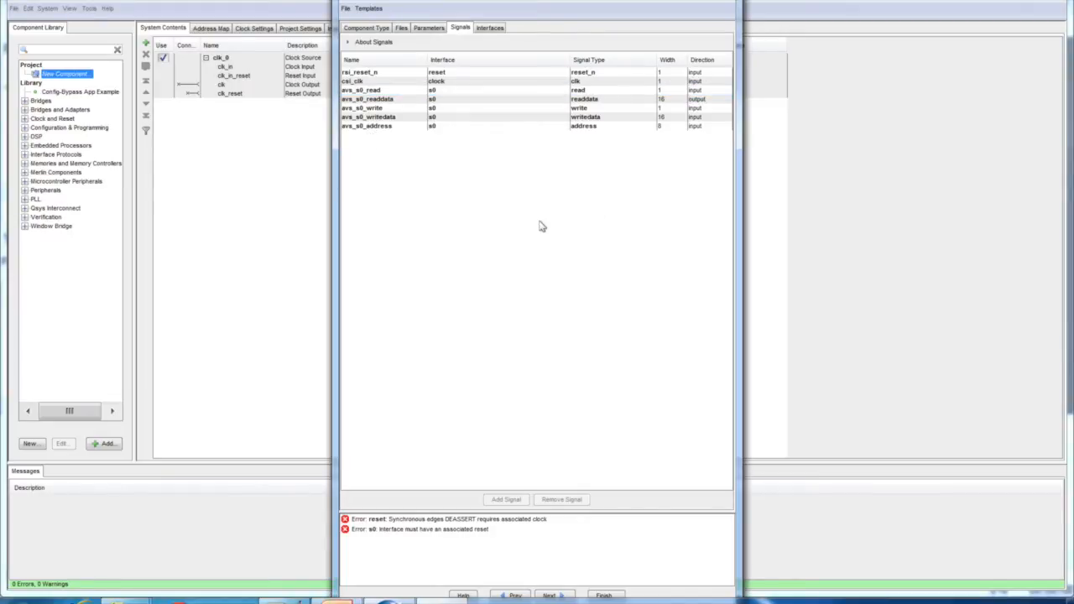
- Set the reset interface's associated clock to clock and the s0 interface's associated reset to reset
click(549, 596)
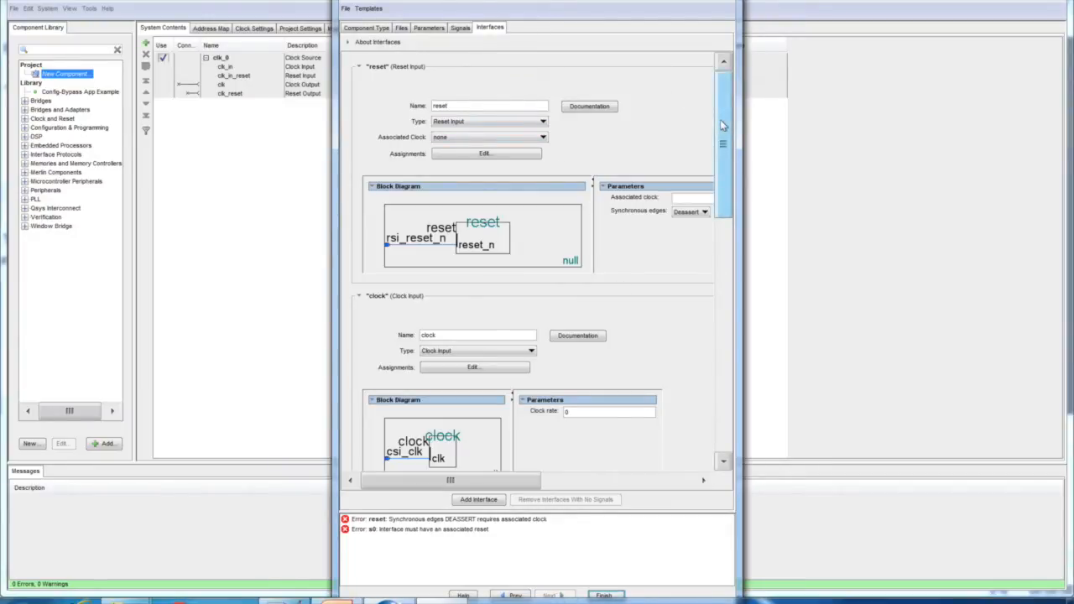
drag(721, 125, 723, 97)
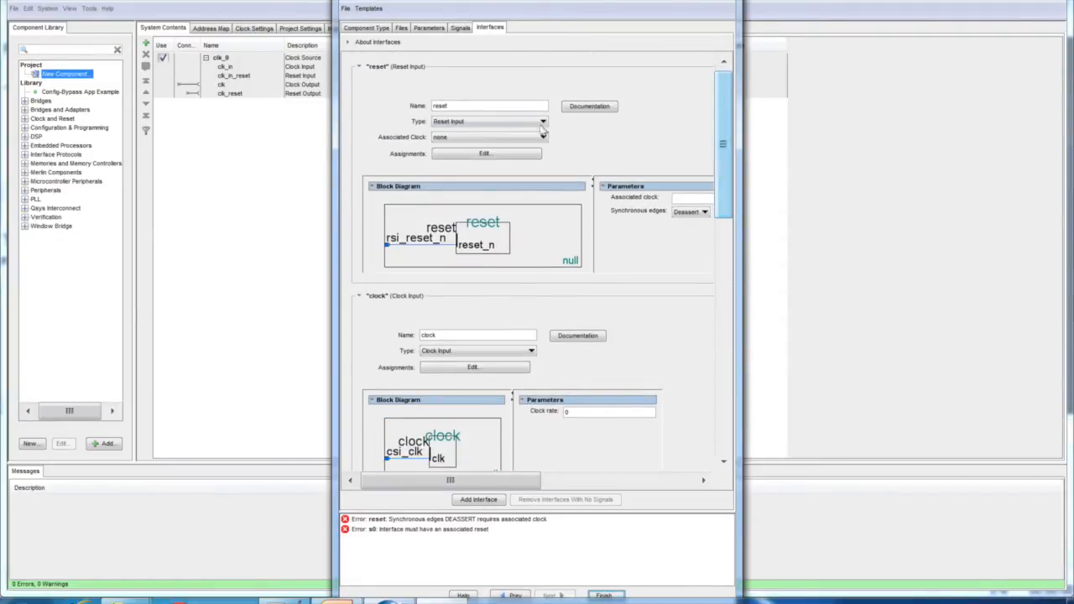
click(487, 139)
click(464, 155)
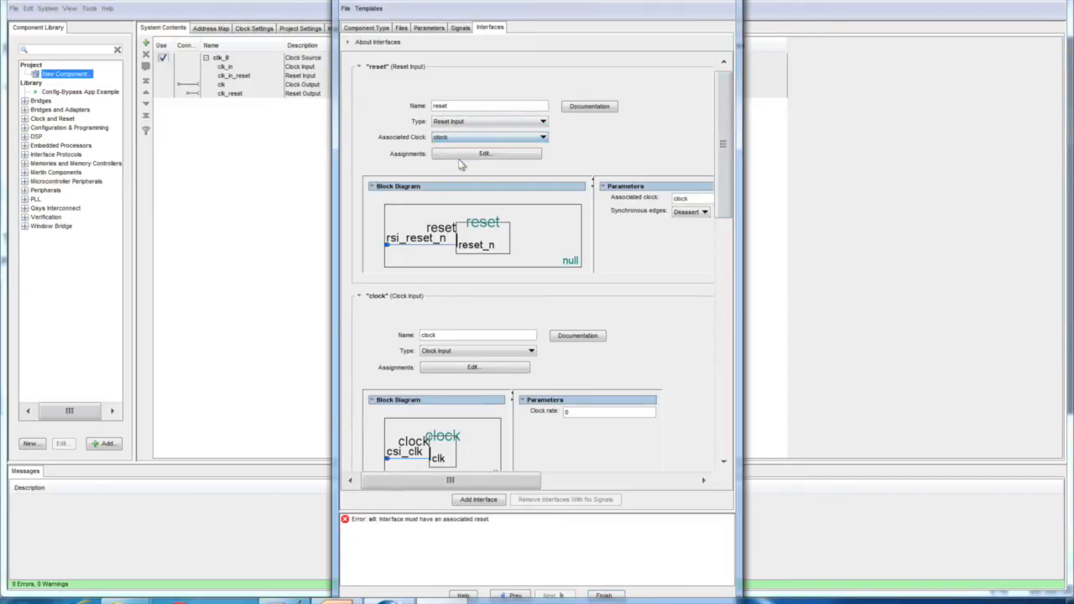
drag(726, 141, 720, 281)
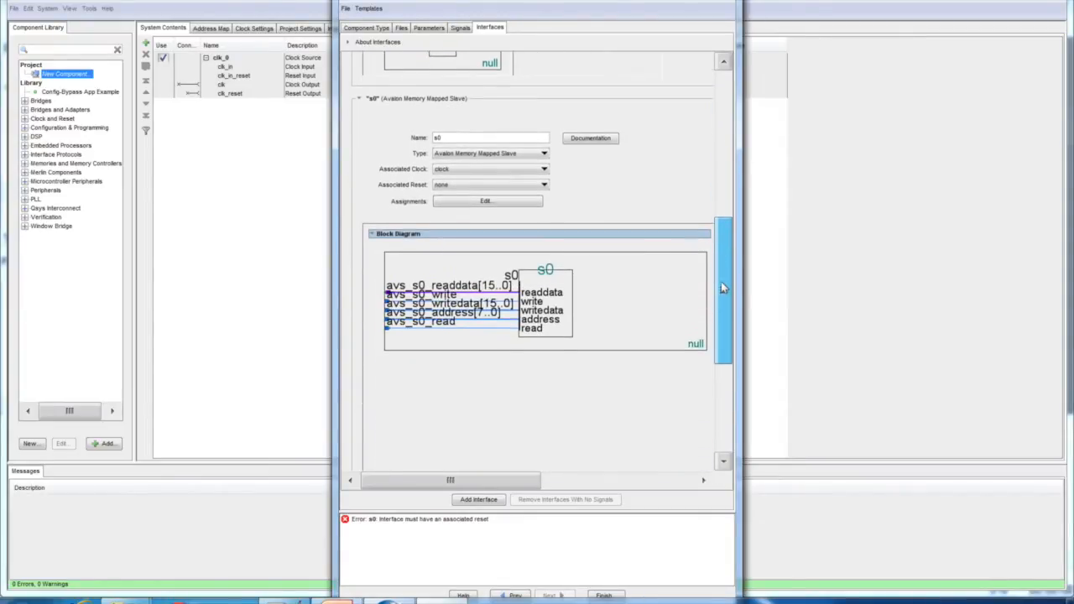
click(497, 186)
click(462, 207)
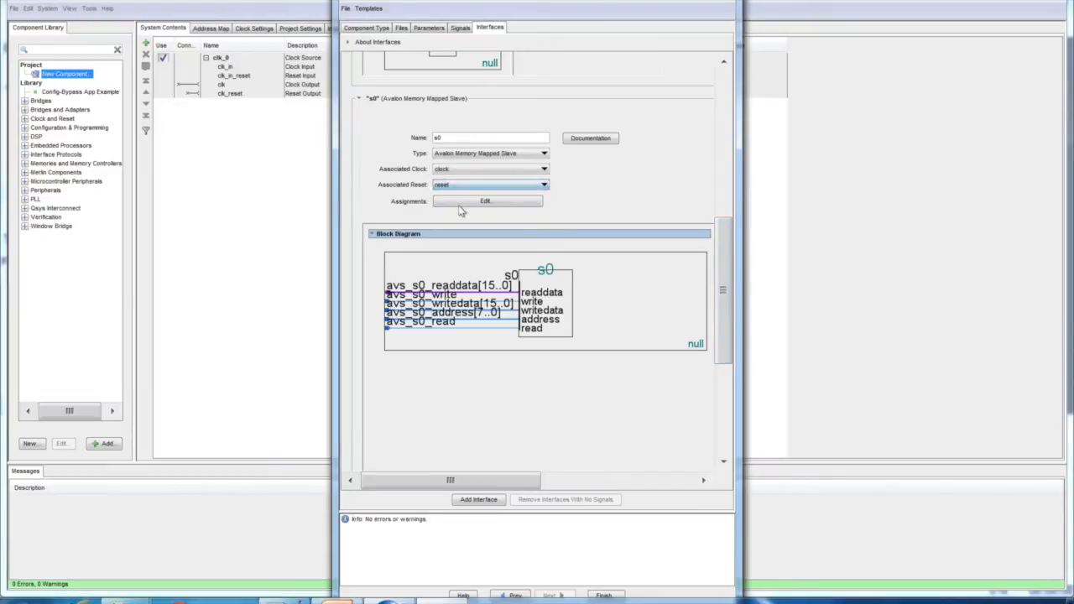
- Finish and save the fir128 component, and expand the My_Component group in the component library
drag(718, 317, 718, 167)
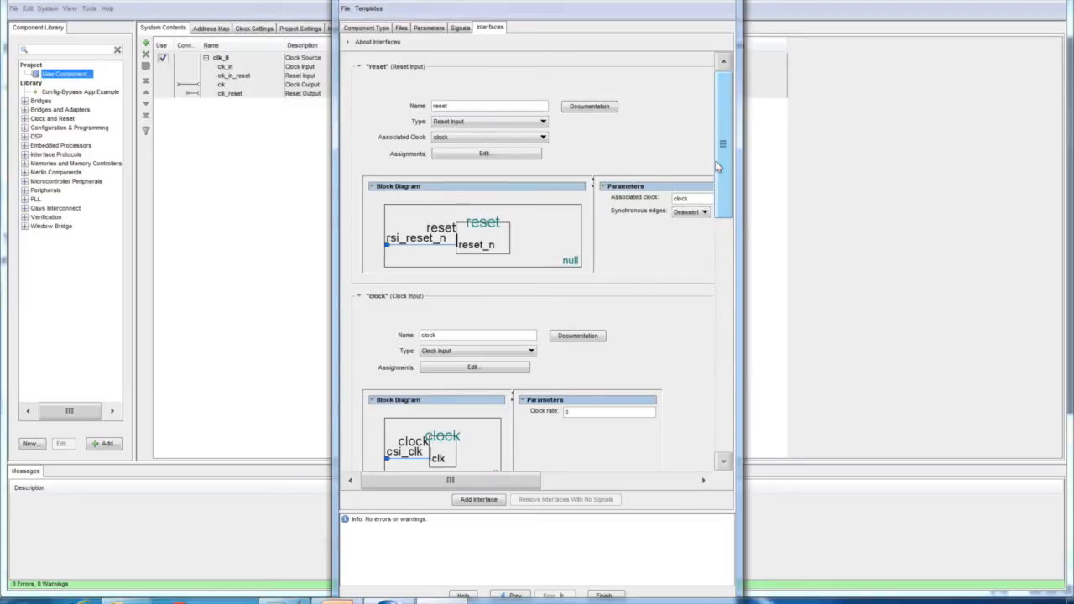
click(603, 596)
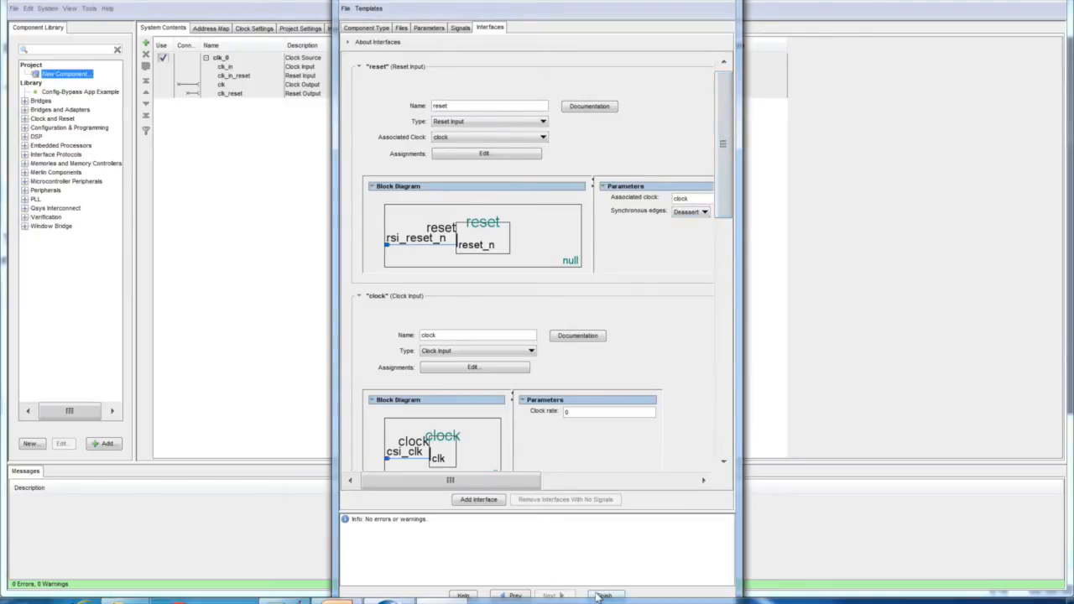
click(437, 372)
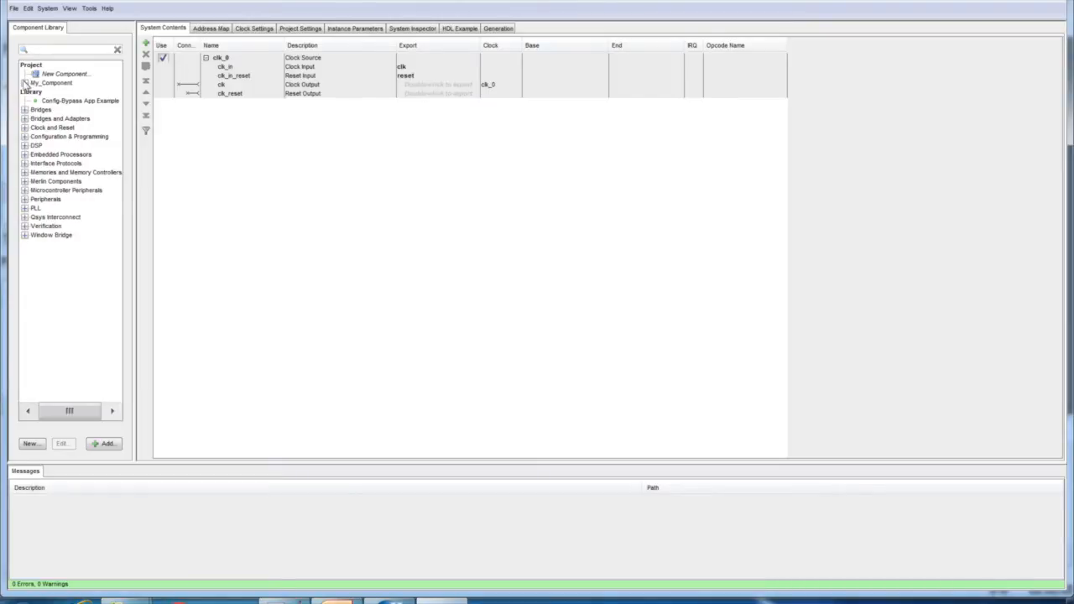
click(24, 83)
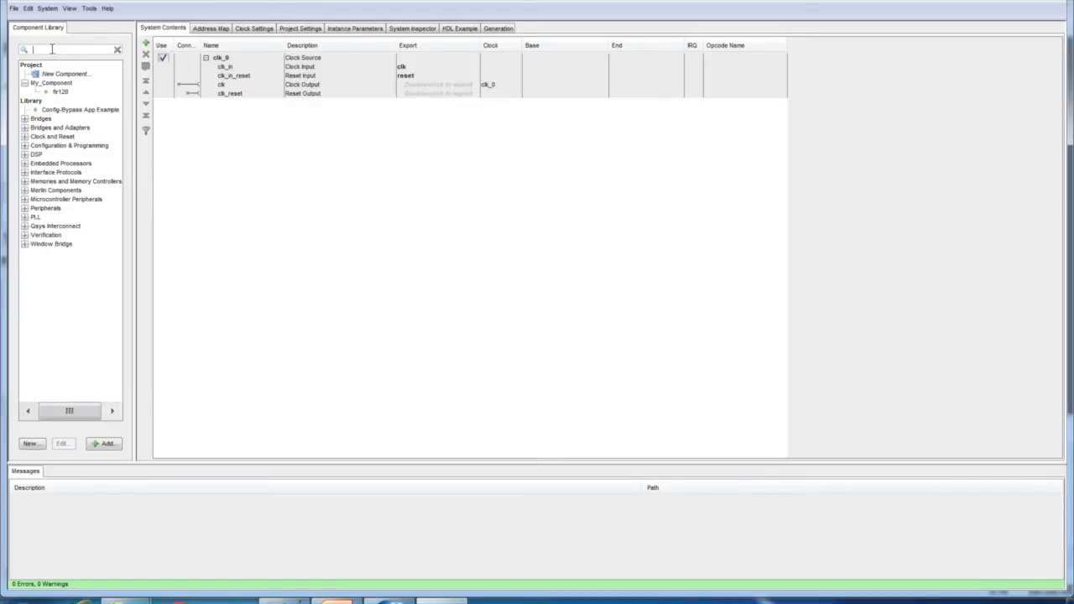
- Find the Nios II Processor in the component library and add it to the system with the Nios II/e core
text(nios)
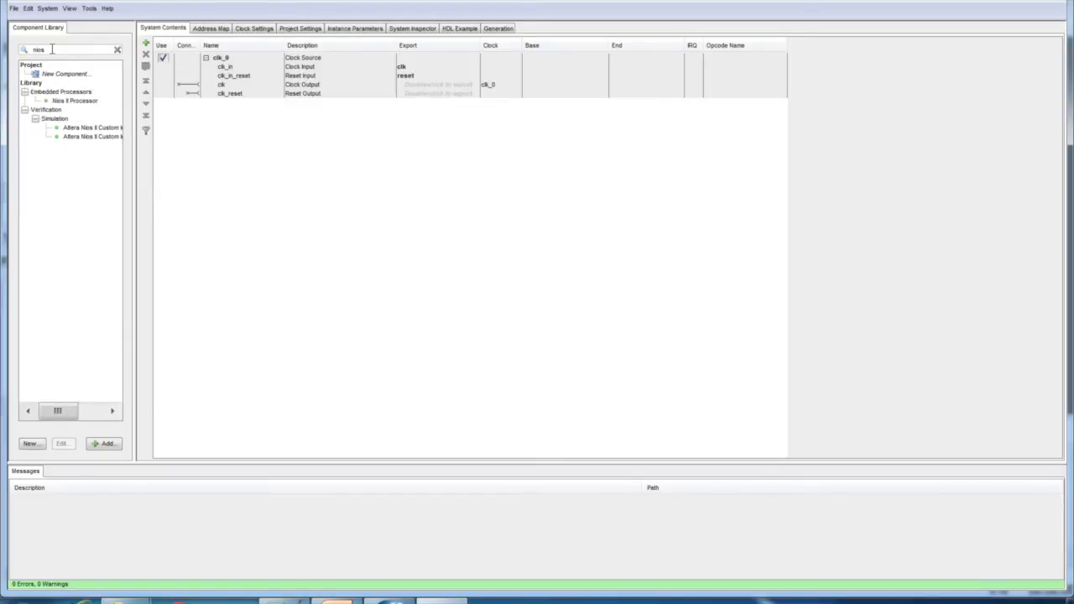
double_click(77, 101)
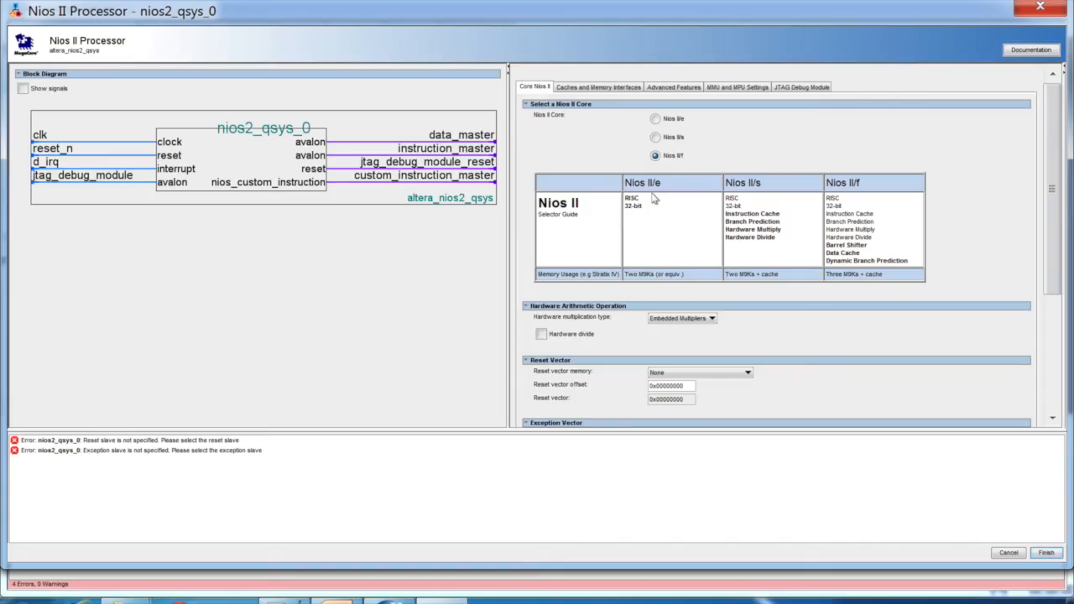
click(655, 118)
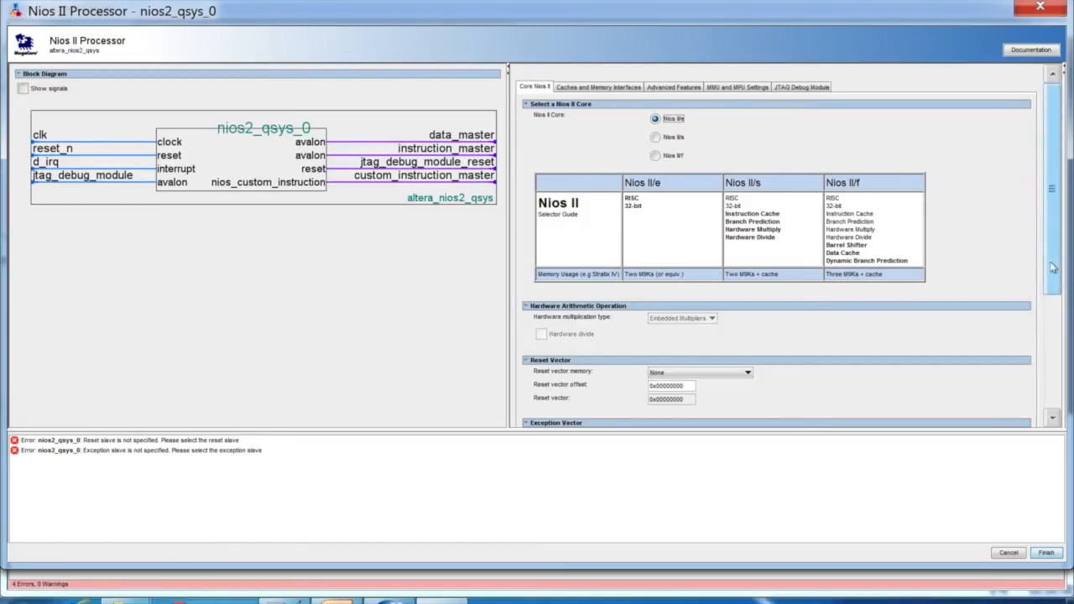
click(1046, 553)
- Find On-Chip Memory (RAM or ROM) in the library and add it to the system with its default settings
double_click(65, 50)
text(onchip)
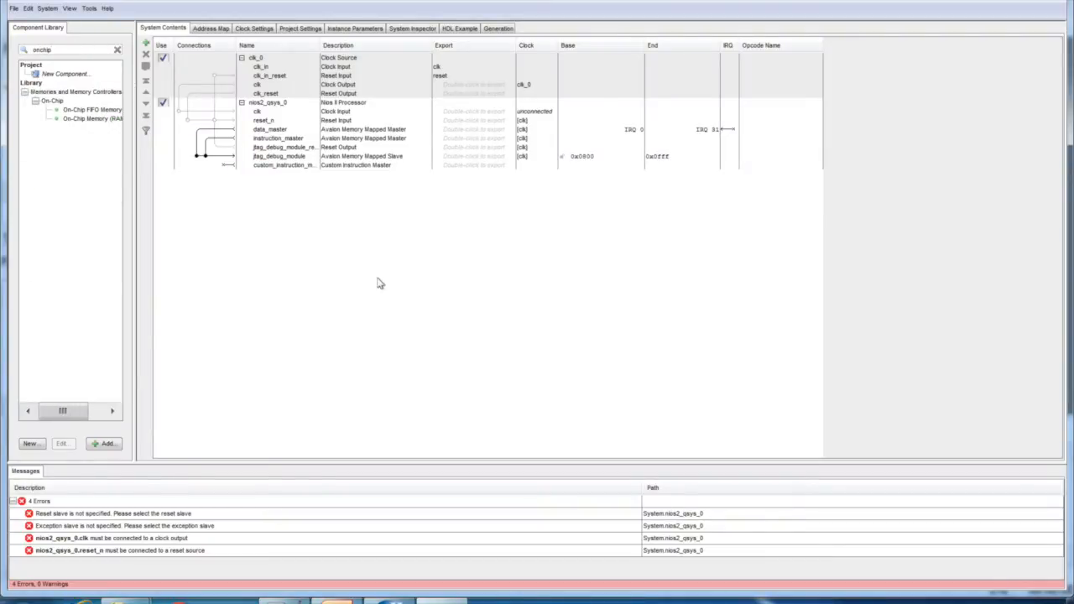
click(96, 120)
double_click(96, 120)
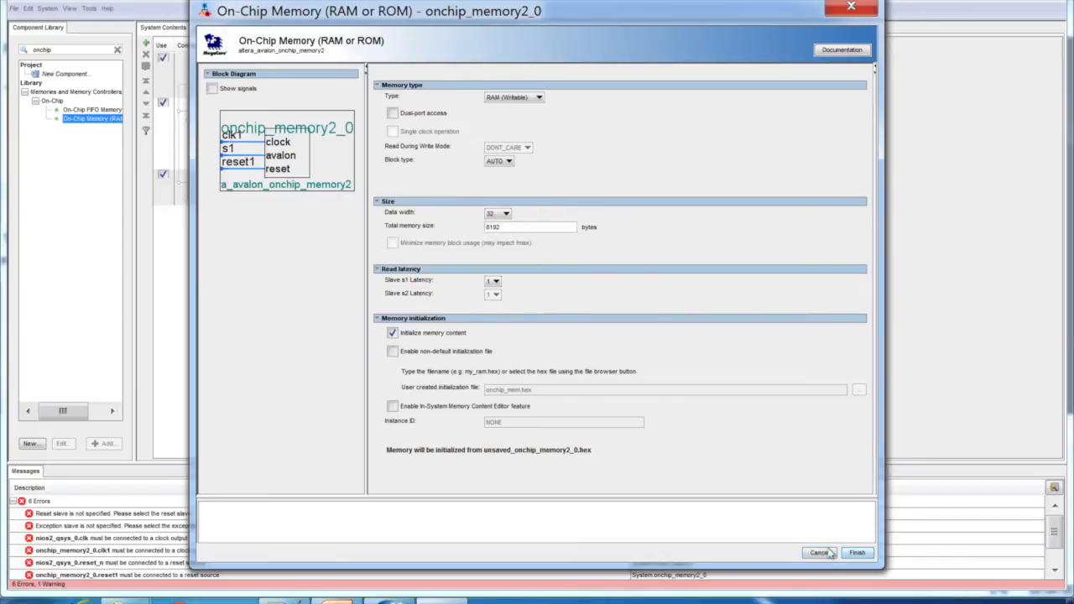
click(857, 552)
- Find the JTAG UART in the component library and add it to the system with its default settings
double_click(52, 49)
text(jtag)
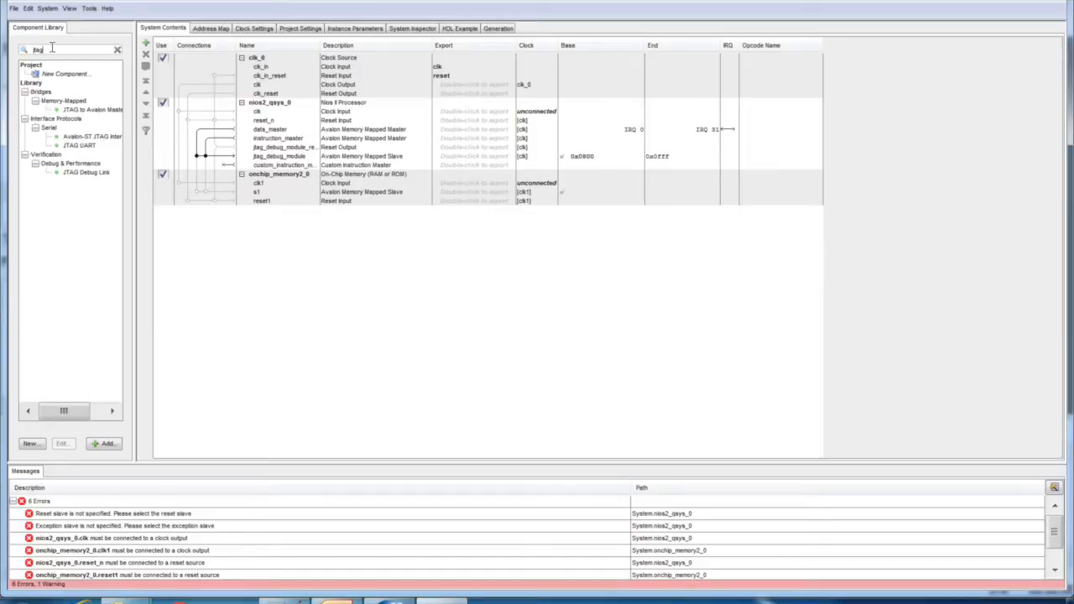
double_click(80, 145)
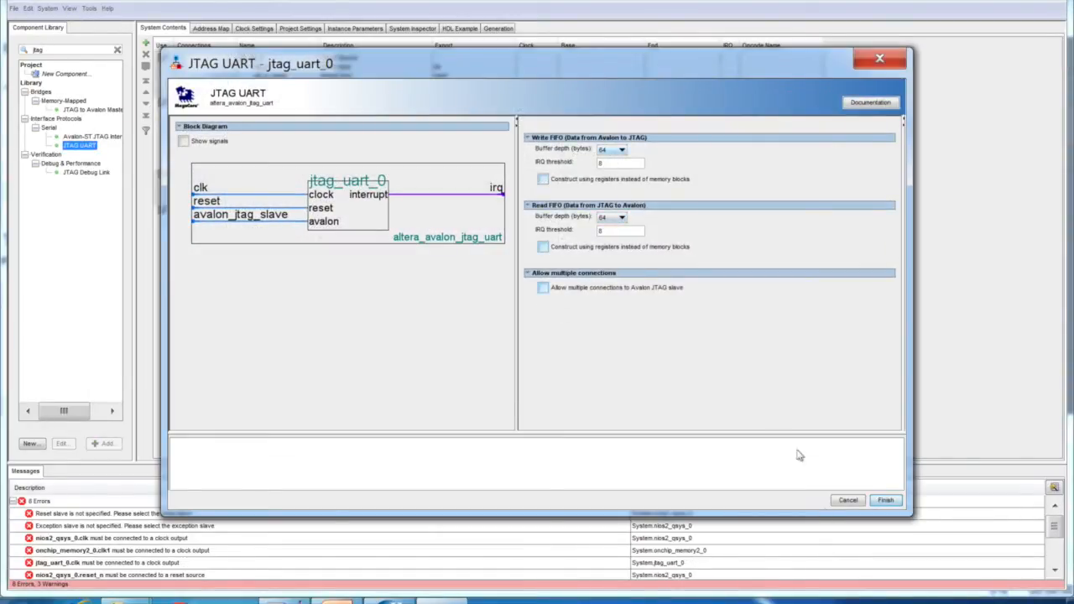
click(887, 501)
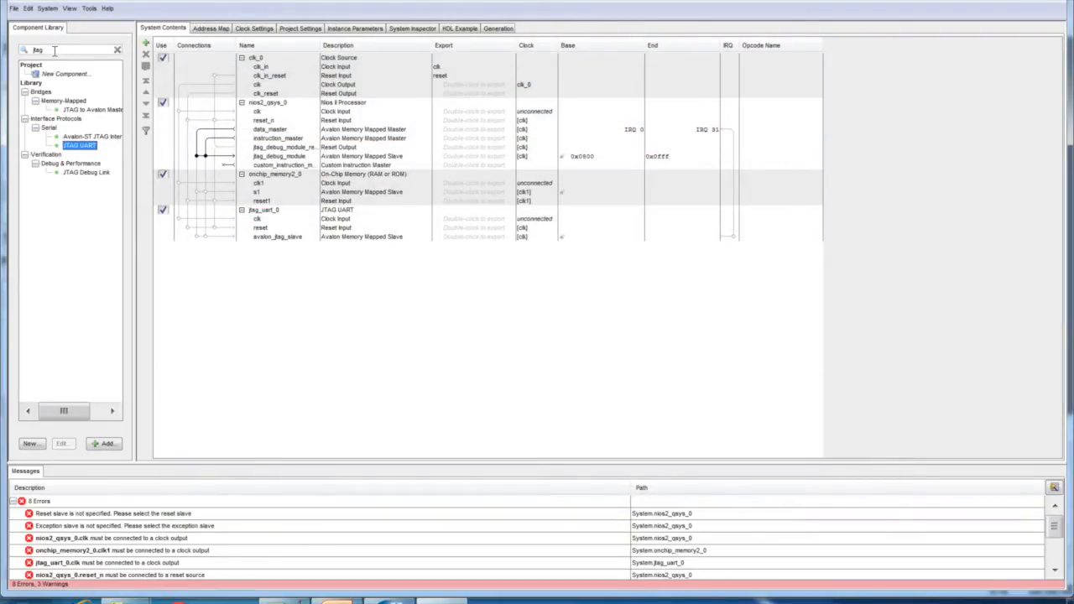
- Find the Performance Counter Unit in the library and add it to the system with its default settings
text(perfor)
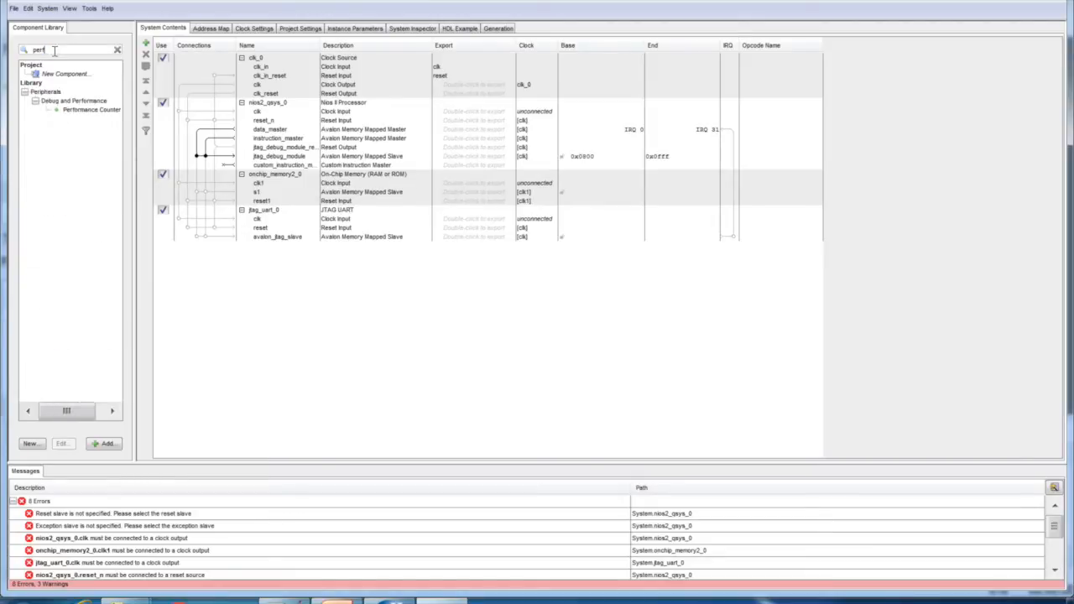
double_click(88, 112)
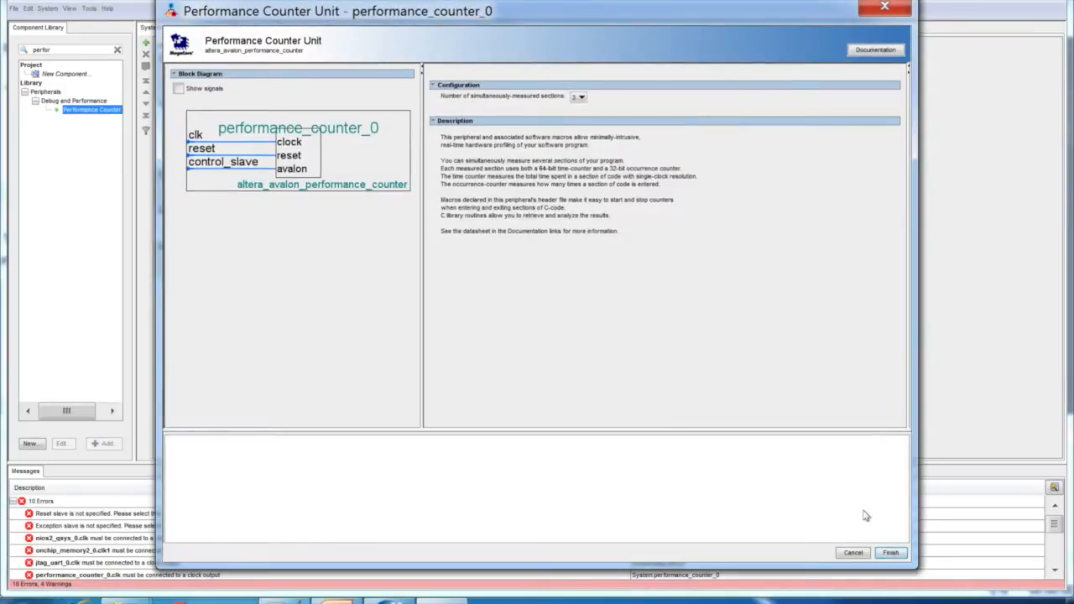
click(891, 552)
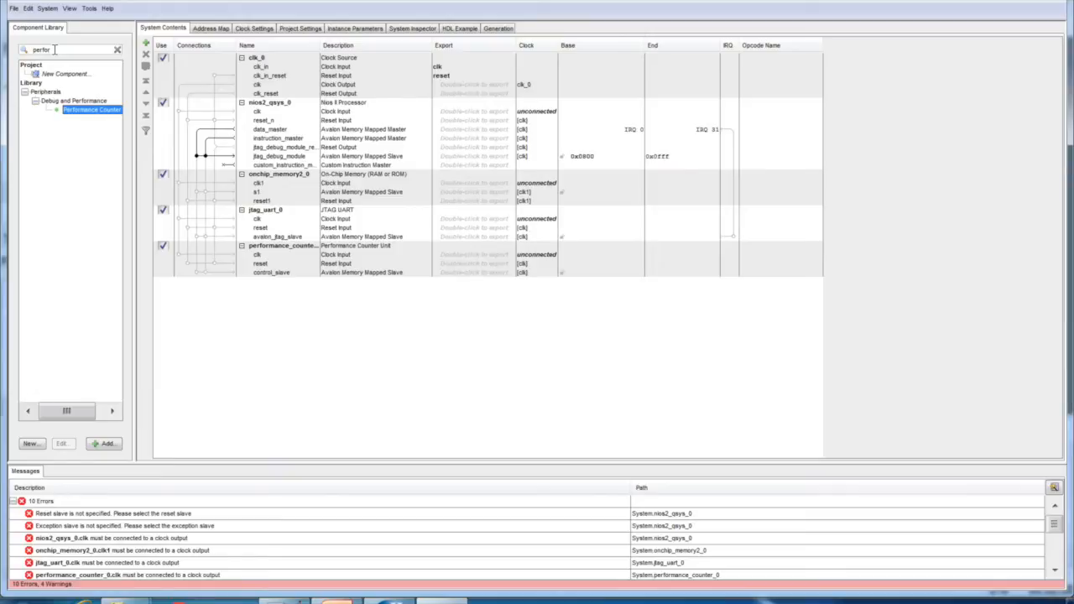
- Find the custom fir128 component and add it to the system, keeping its operand_size at 16
double_click(54, 49)
text(fir1)
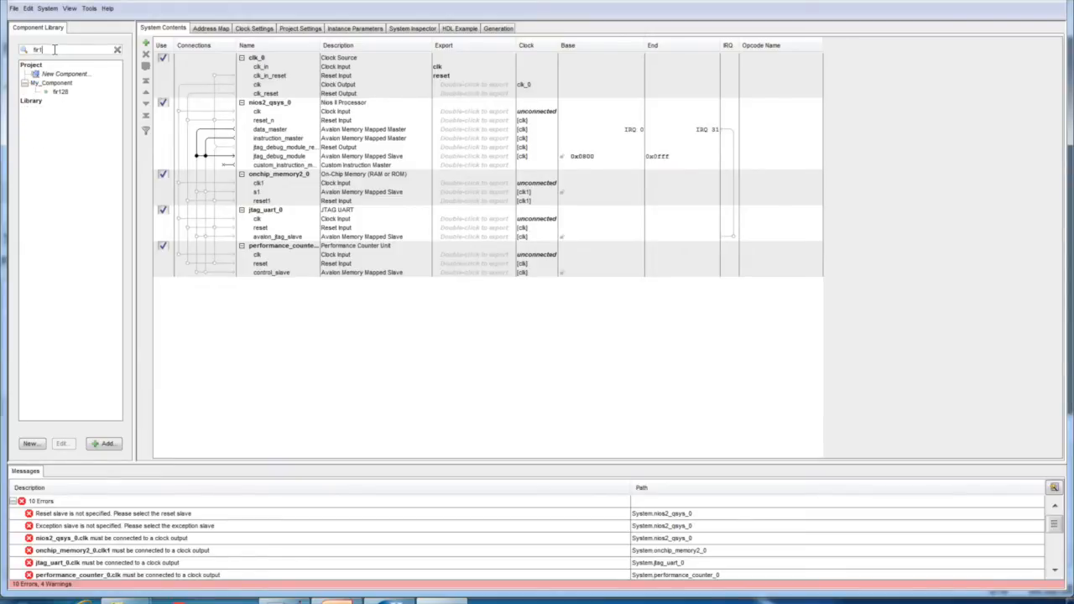
double_click(60, 90)
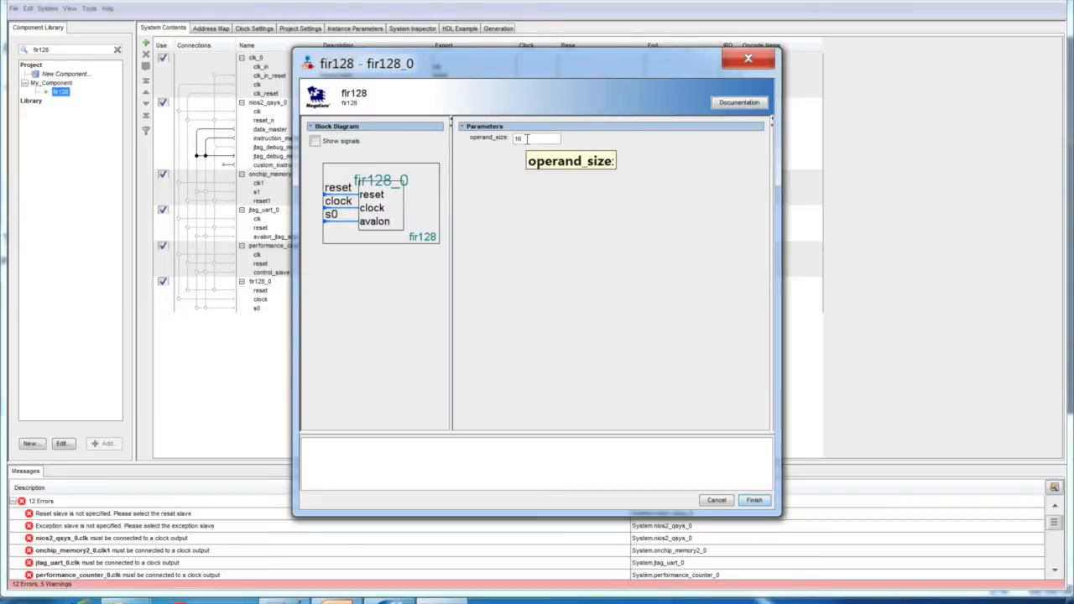
drag(527, 138, 515, 139)
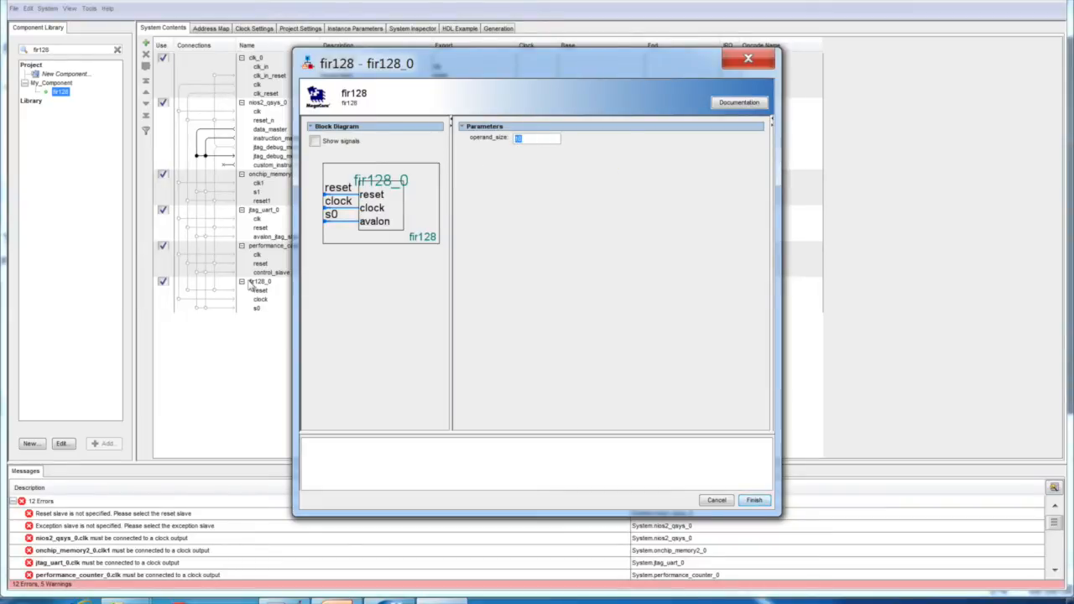
click(753, 500)
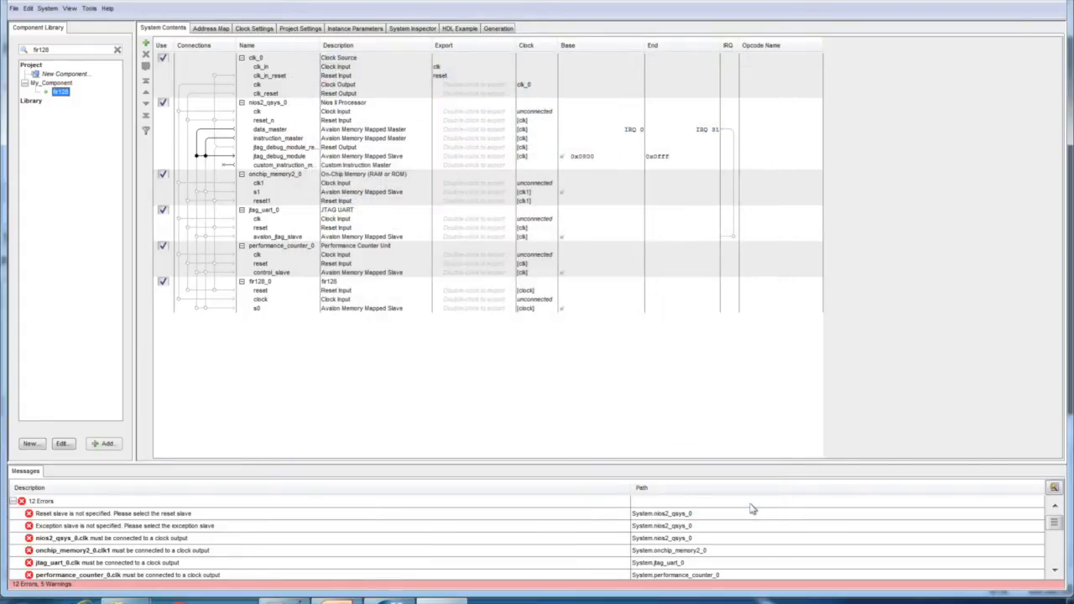
- Connect the clk output of clk_0 to the clock inputs of the processor, on-chip memory, JTAG UART, performance counter and fir128
click(179, 112)
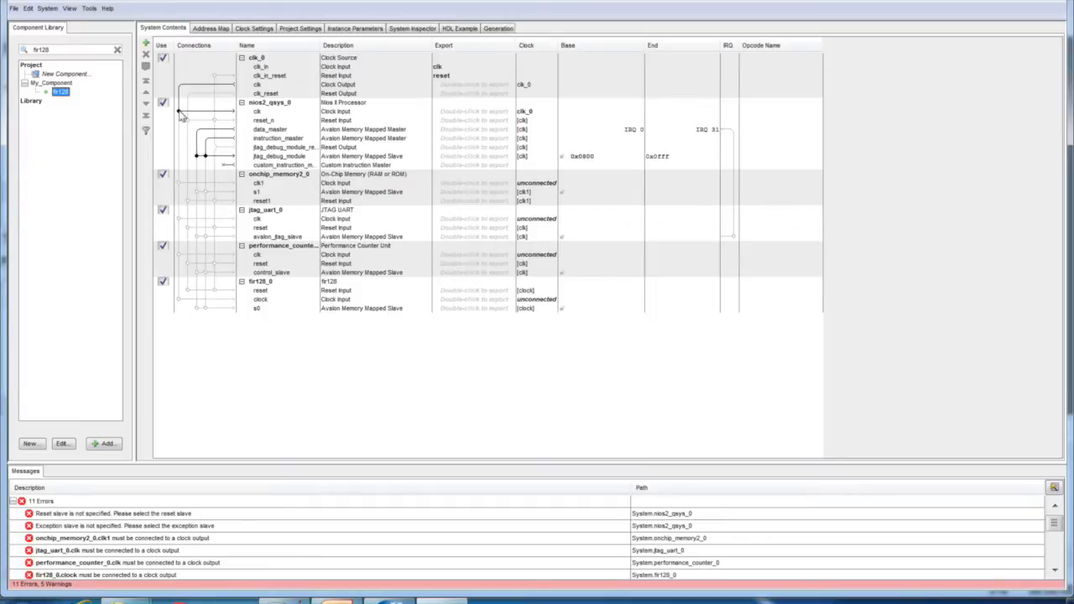
click(179, 182)
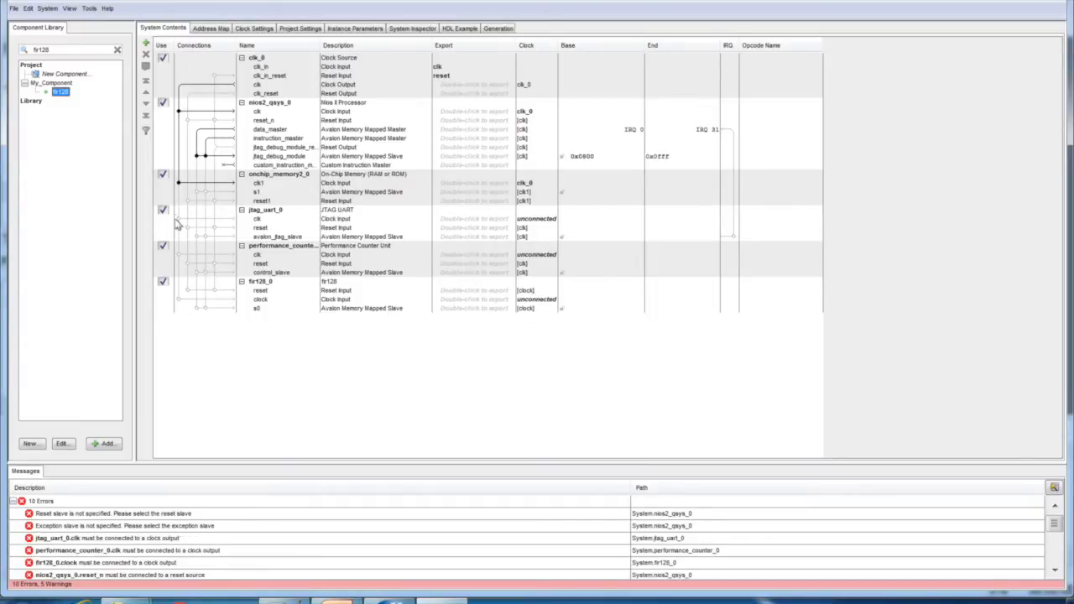
click(178, 219)
click(178, 254)
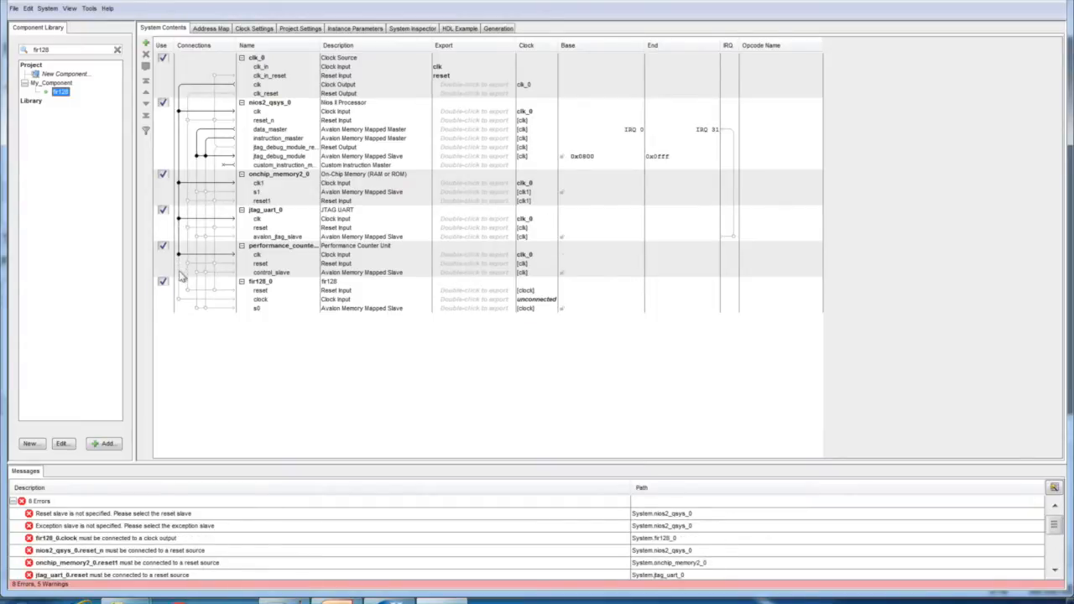
click(179, 300)
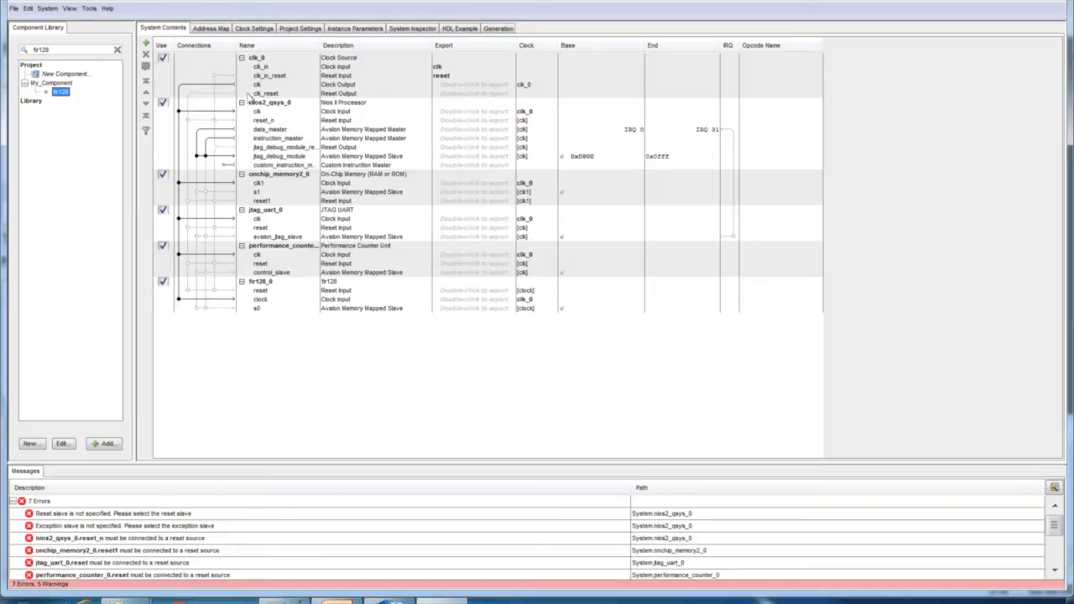
- Connect clk_reset of clk_0 to the reset inputs of the processor, on-chip memory, JTAG UART, performance counter and fir128
click(187, 120)
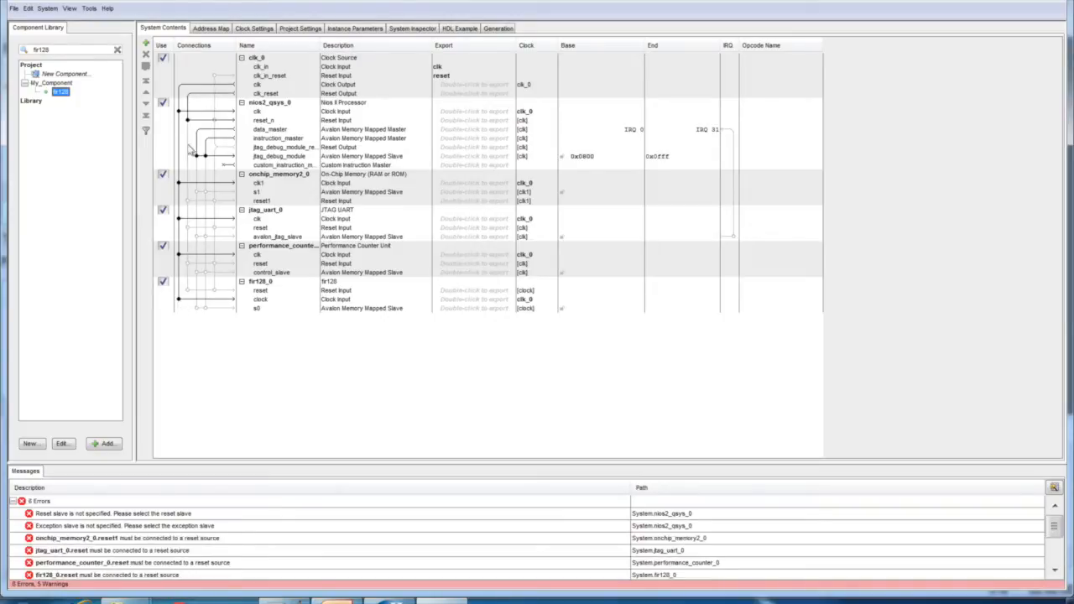
click(188, 201)
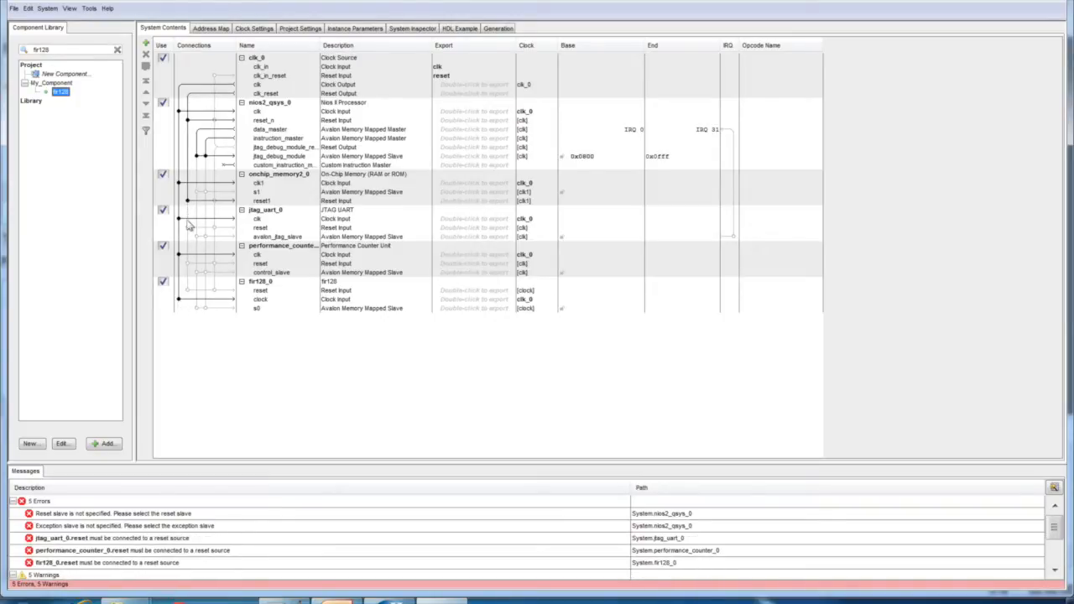
click(188, 227)
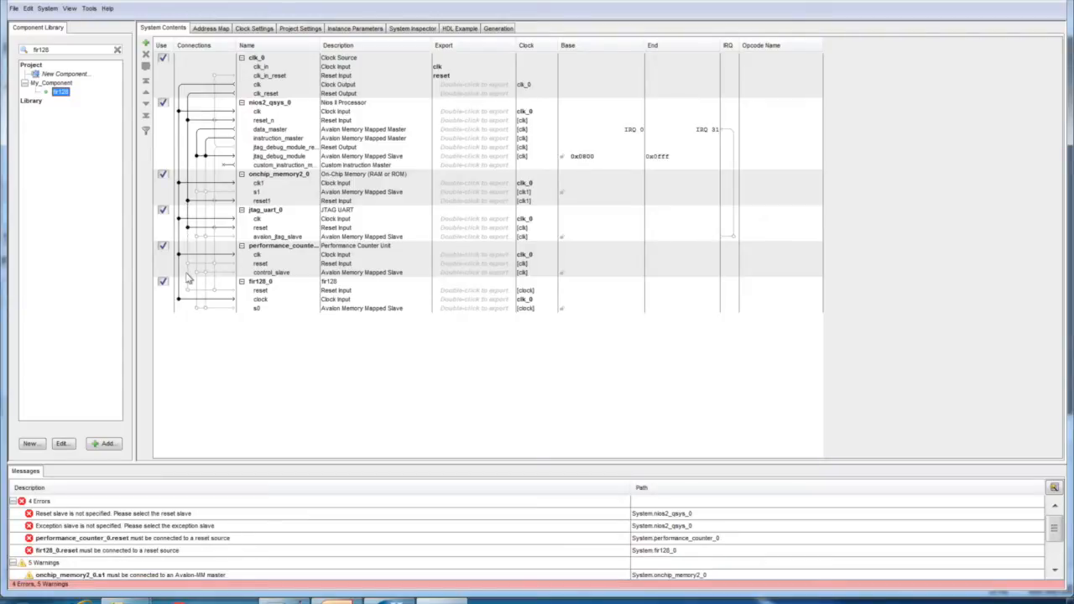
click(187, 263)
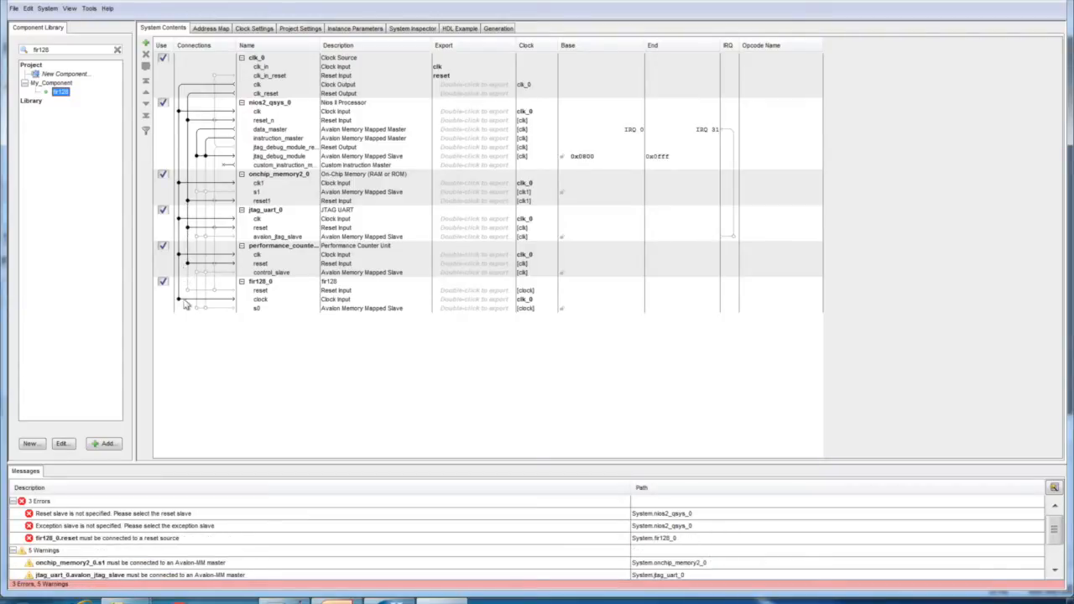
click(187, 291)
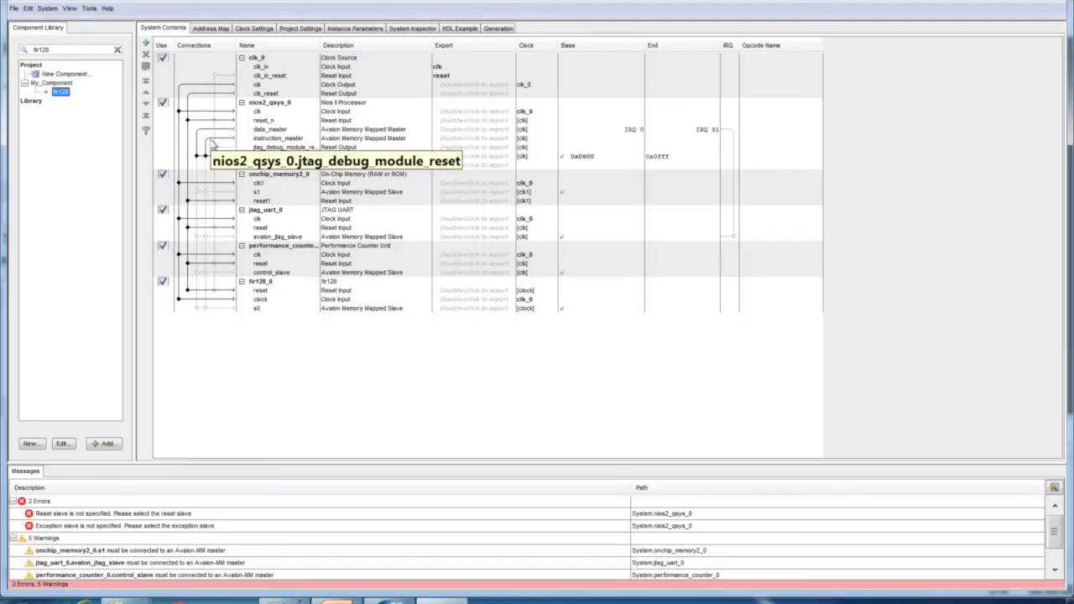
- Connect onchip_memory2_0.s1 to the processor's data and instruction masters, and the JTAG UART, performance counter and fir128 slaves to data_master
click(206, 193)
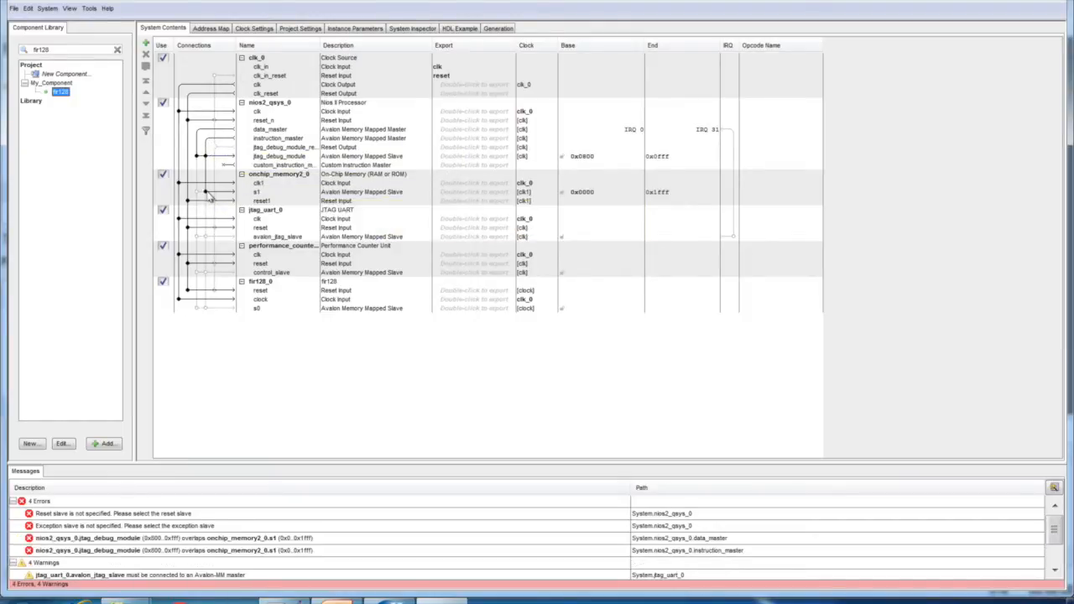
click(199, 237)
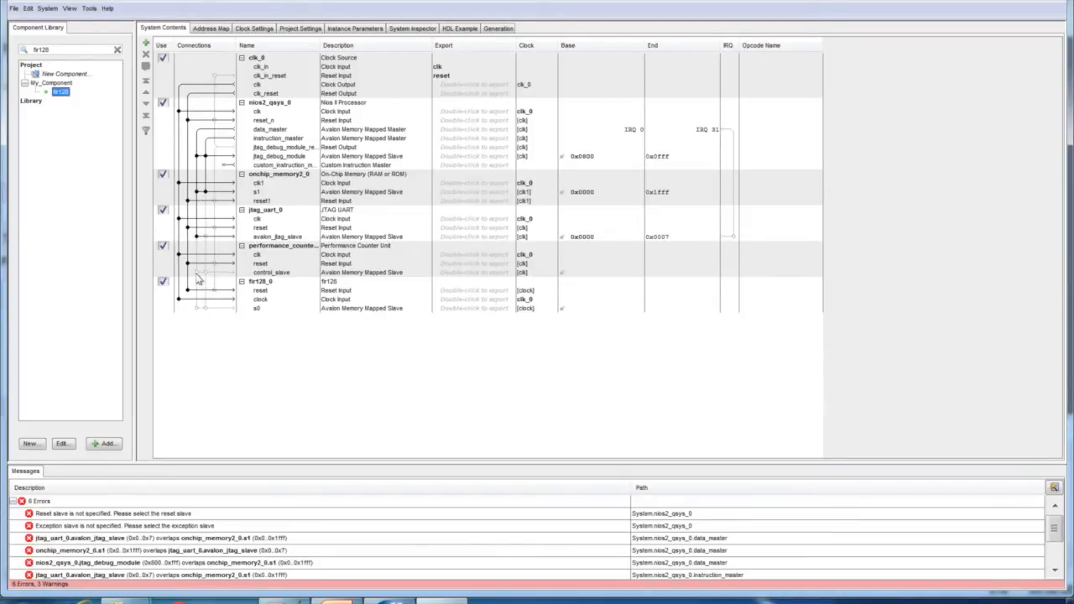
click(196, 272)
click(196, 309)
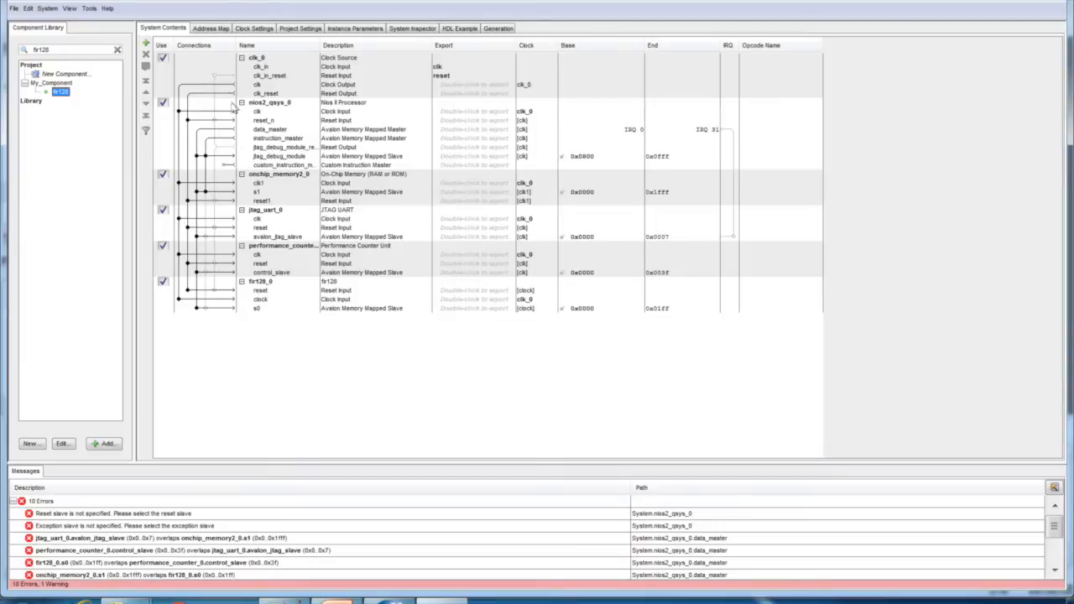
- Connect the processor's jtag_debug_module_reset to clk_in_reset of clk_0, and the JTAG UART interrupt to the processor
click(214, 75)
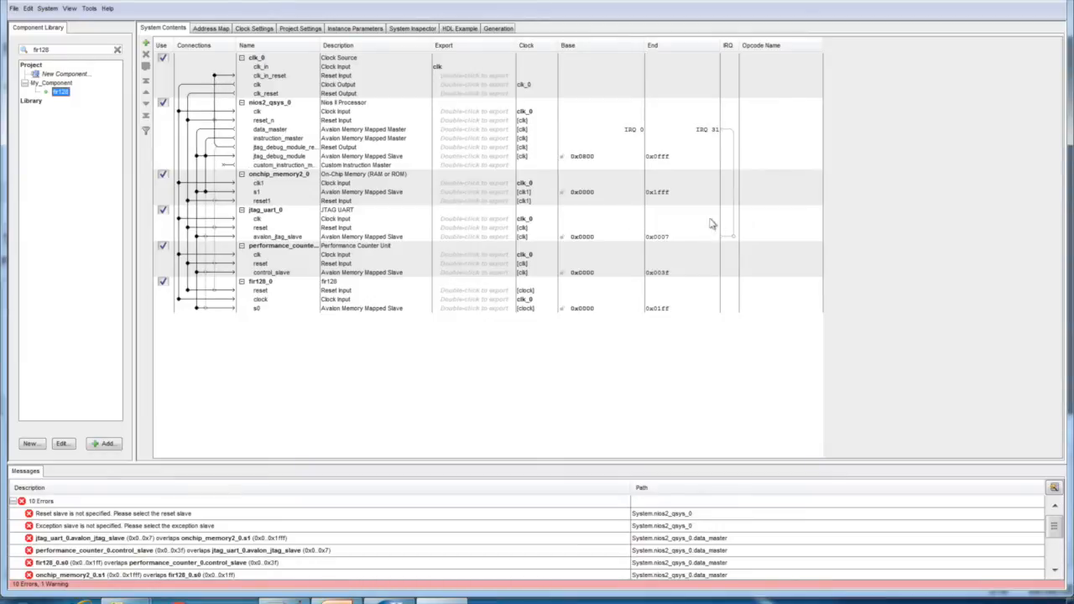
click(734, 239)
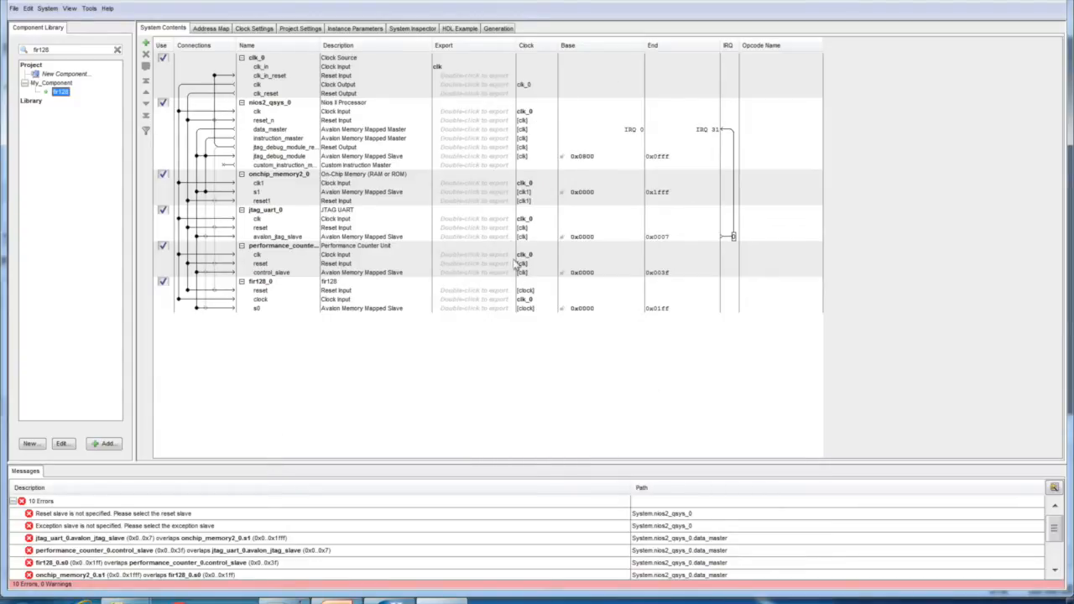
- Assign base addresses automatically to all memory-mapped slaves in the system
click(47, 8)
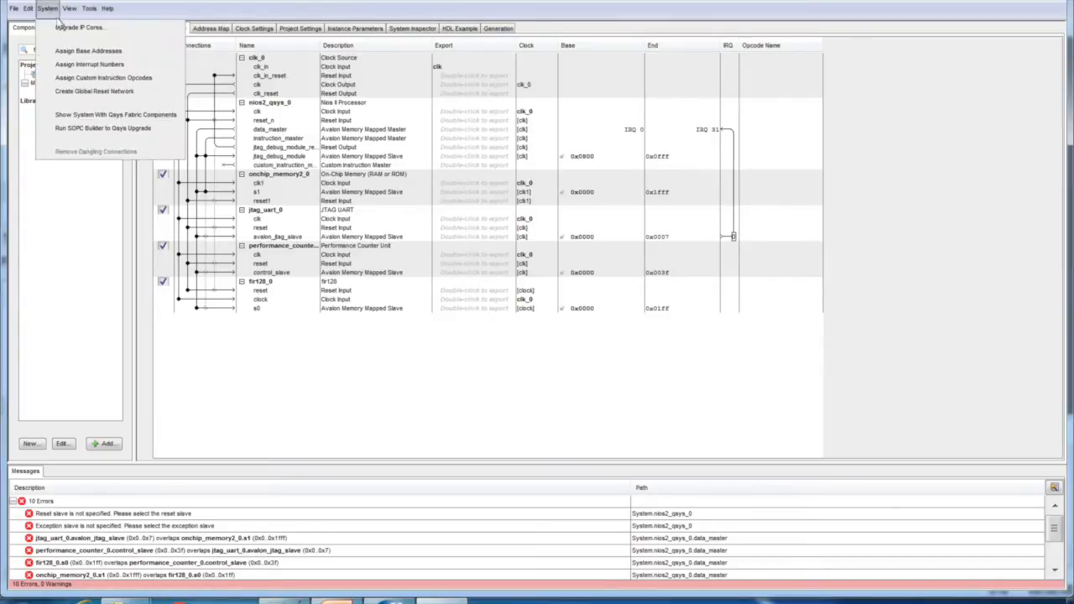
click(88, 51)
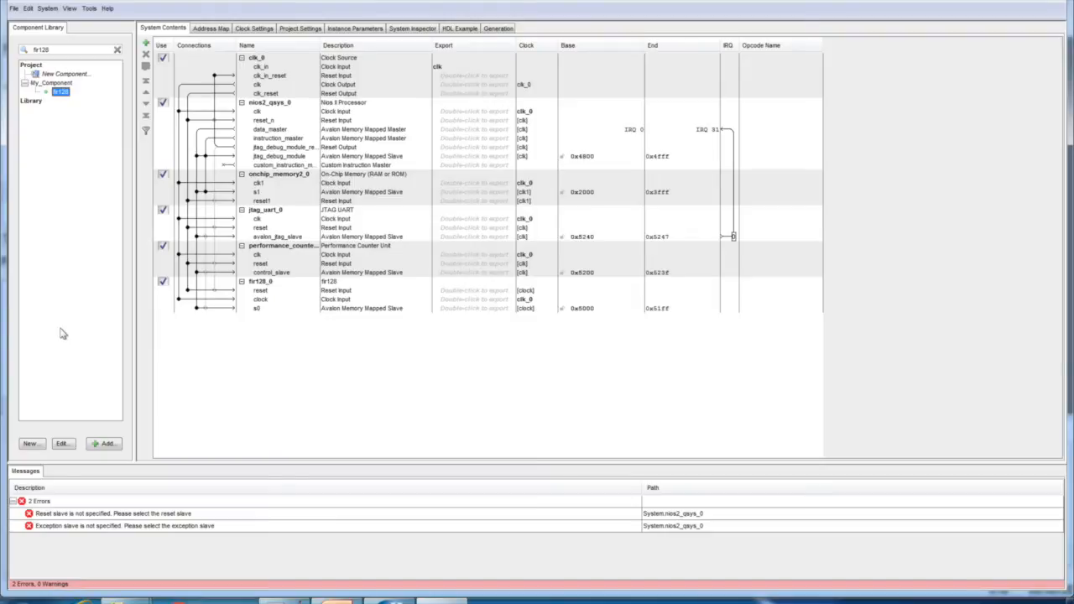
- Set both the reset vector memory and exception vector memory of nios2_qsys_0 to onchip_memory2_0.s1
double_click(281, 105)
drag(1051, 141, 1055, 201)
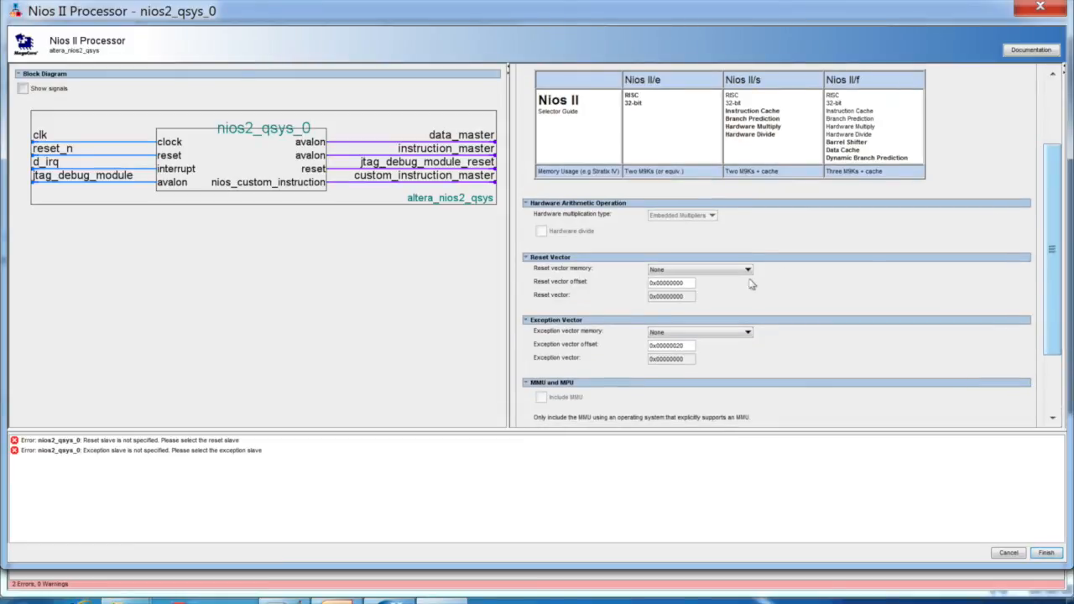
click(730, 271)
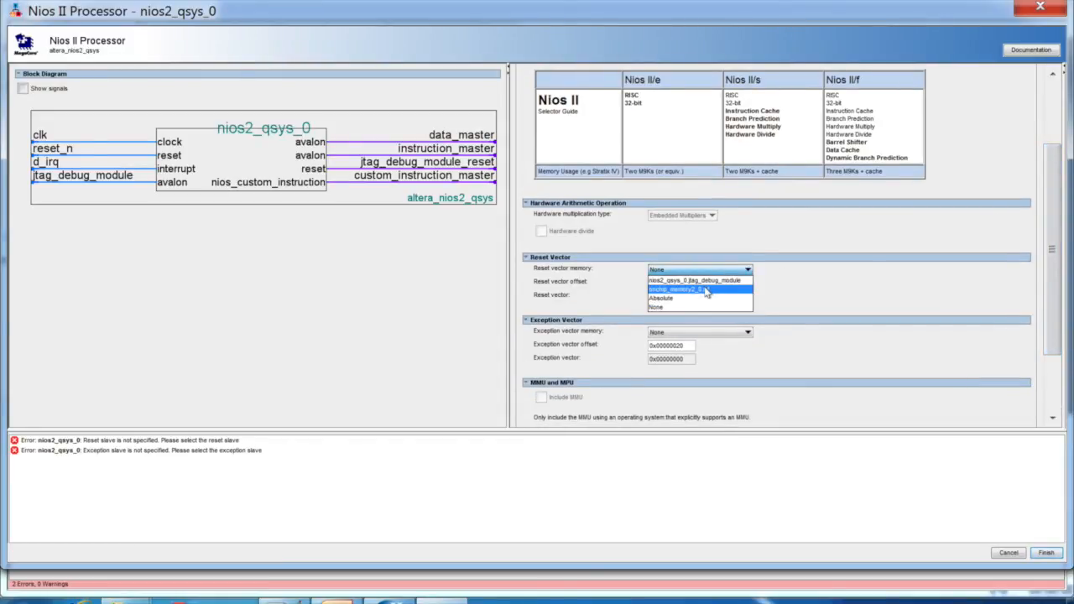
click(705, 290)
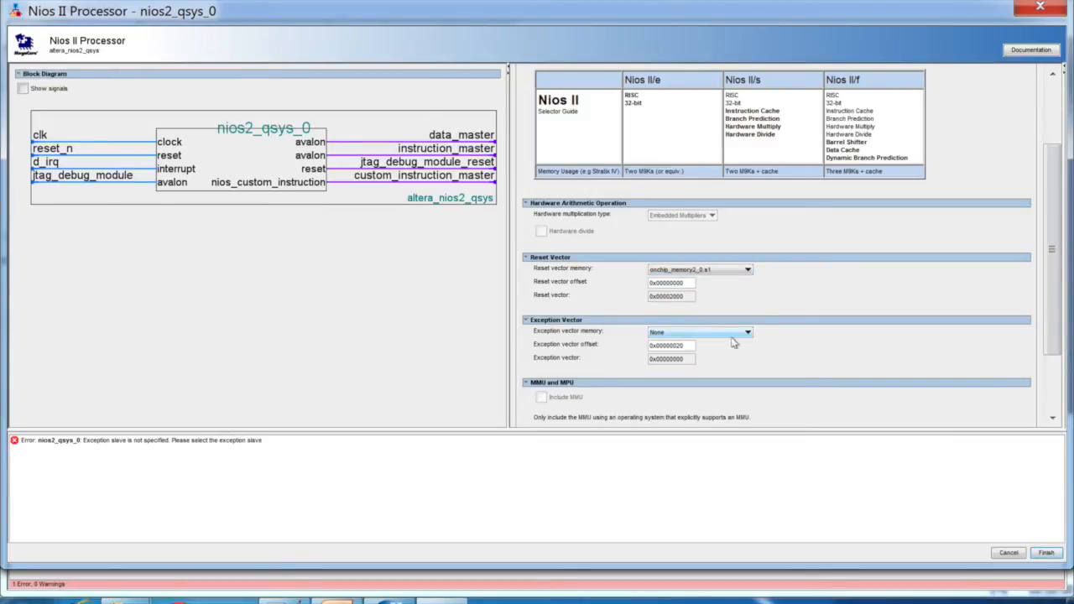
click(745, 334)
click(693, 353)
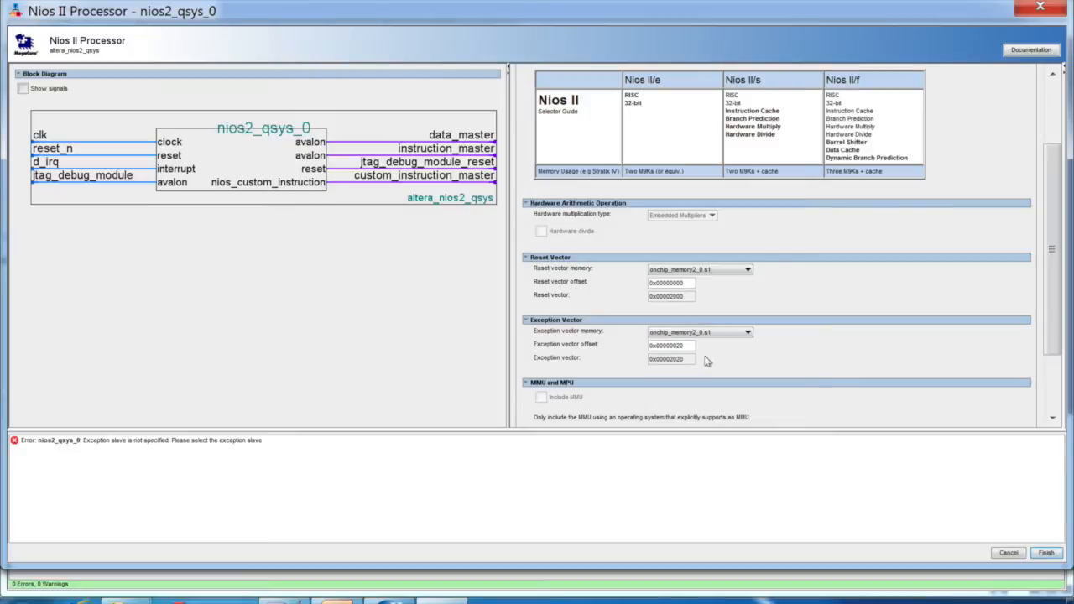
click(1046, 553)
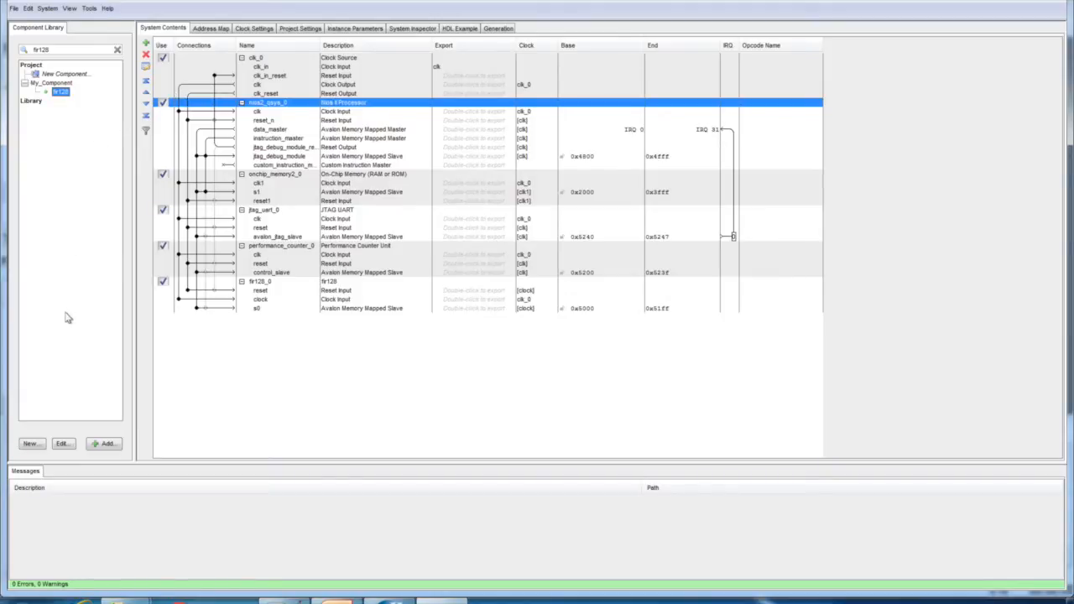
- Save the Qsys system in the DemoHW folder as proj_qsys_HWfir
click(13, 8)
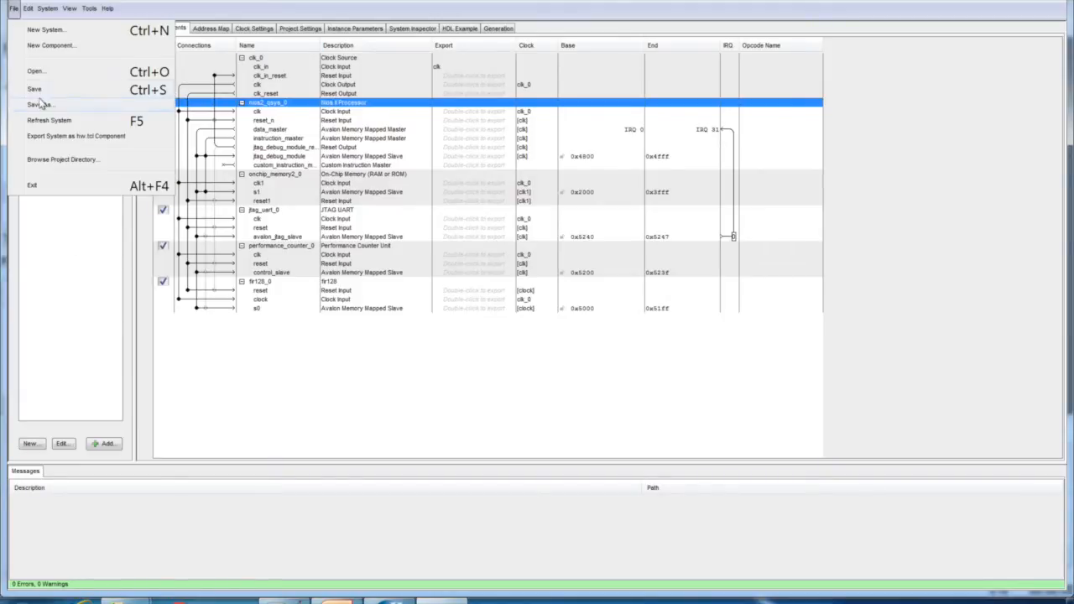
click(39, 104)
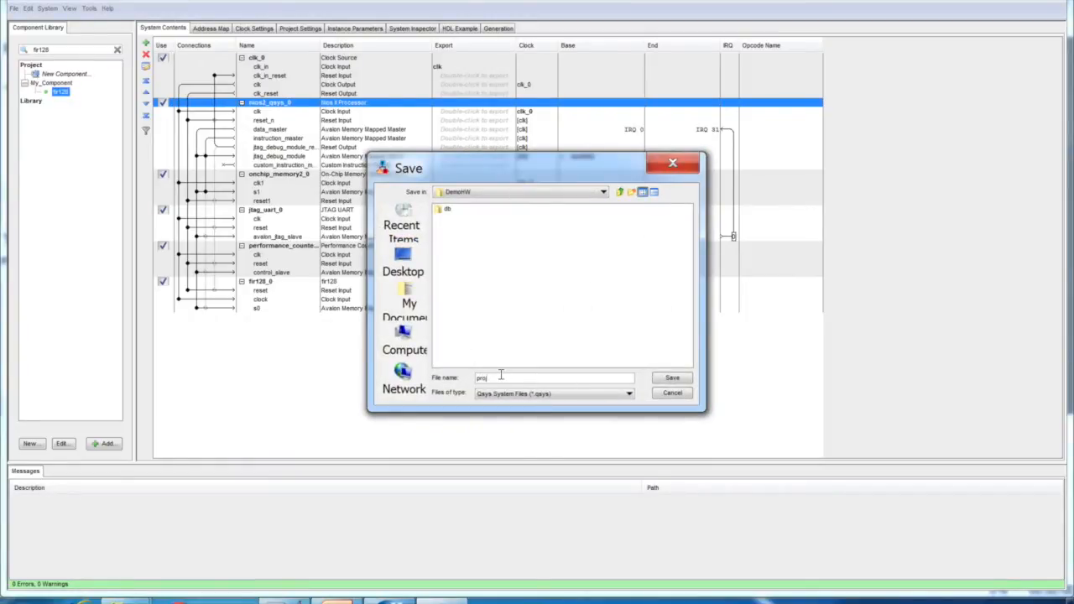
text(proj_qsys_HWfir)
drag(531, 379, 472, 380)
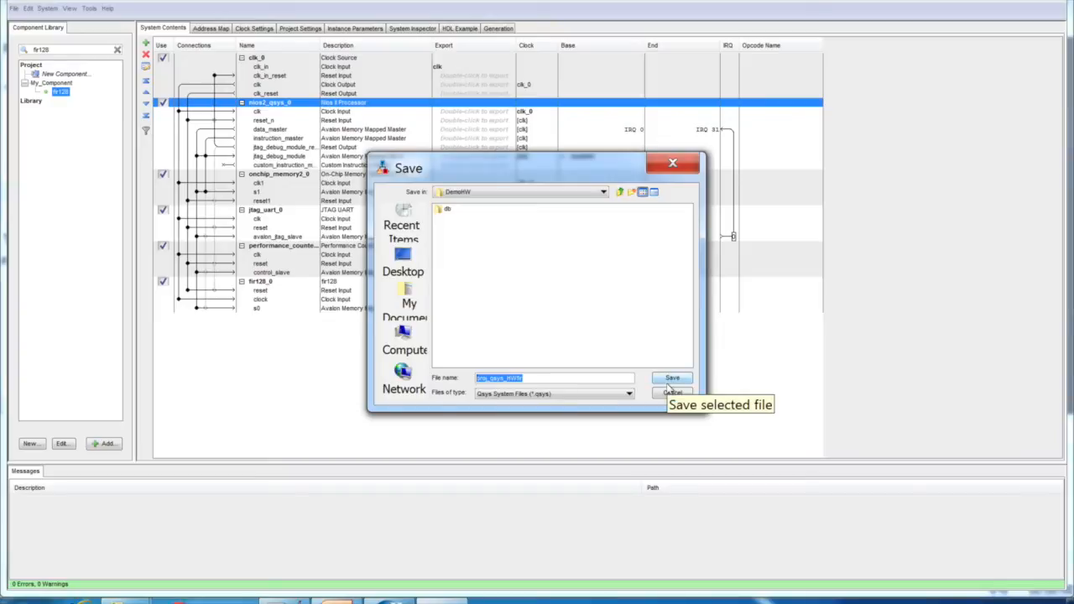
click(672, 378)
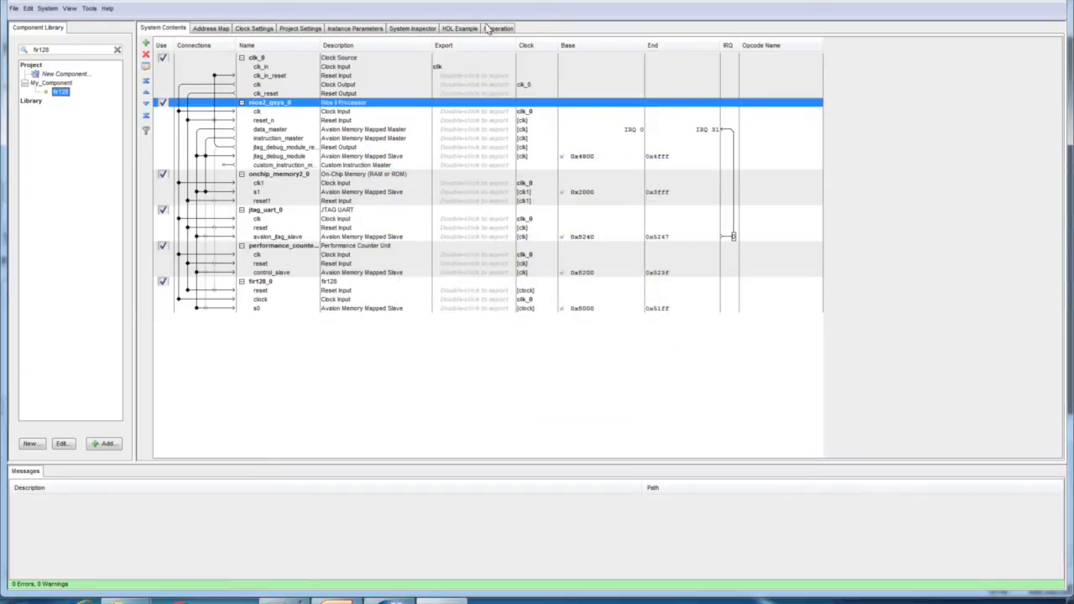
- Generate the Verilog synthesis files for the system with a block symbol file, and return to Quartus II
click(497, 28)
click(168, 446)
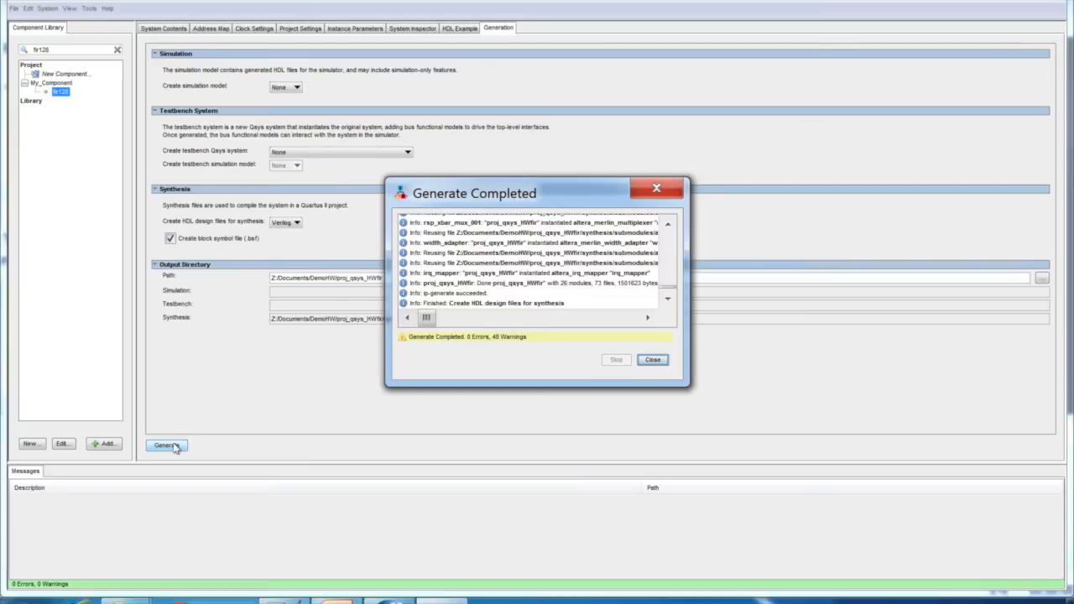
click(655, 361)
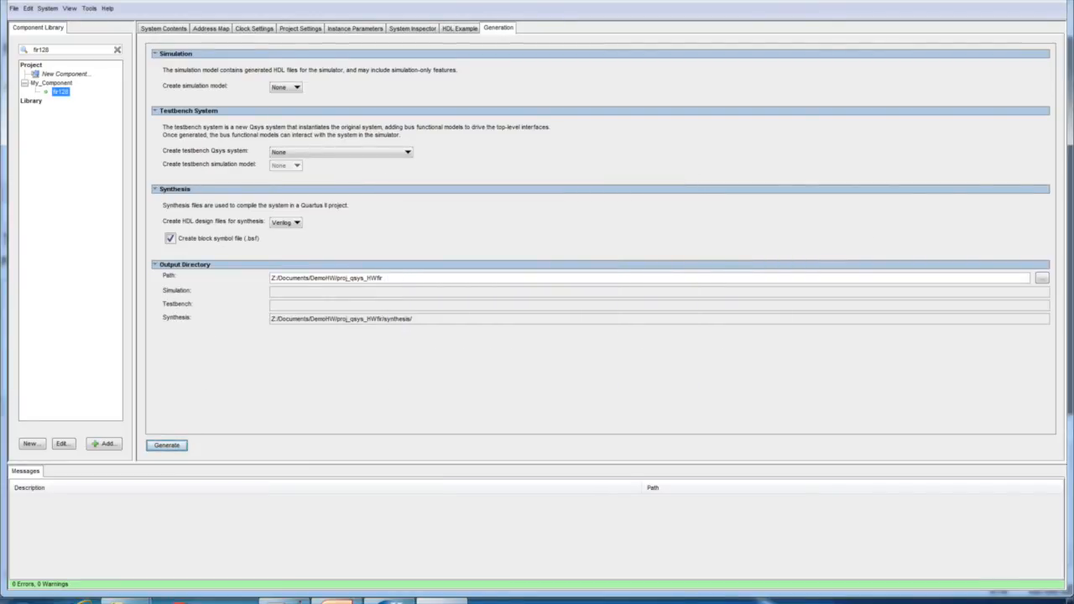
click(1007, 3)
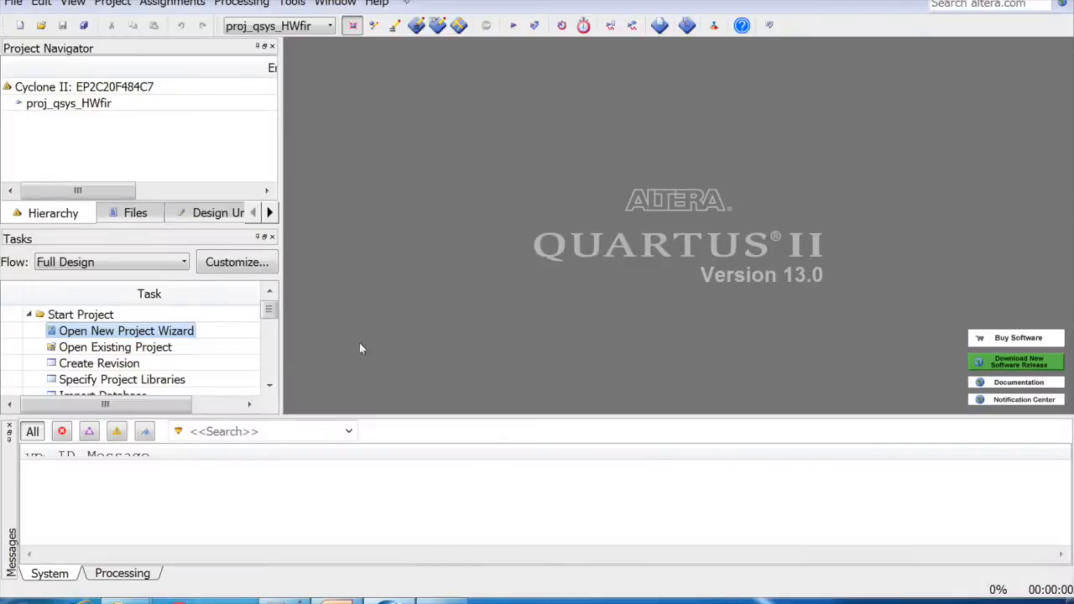
- Open the project's file settings and browse to the proj_qsys_HWfir/synthesis folder for a design file to add
click(131, 216)
right_click(26, 67)
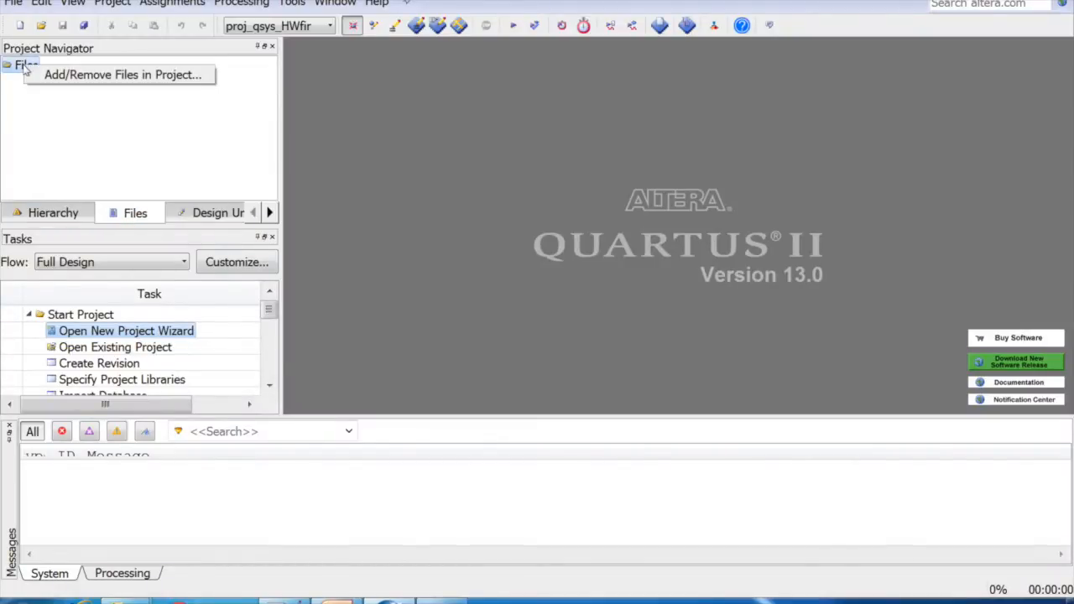
click(50, 73)
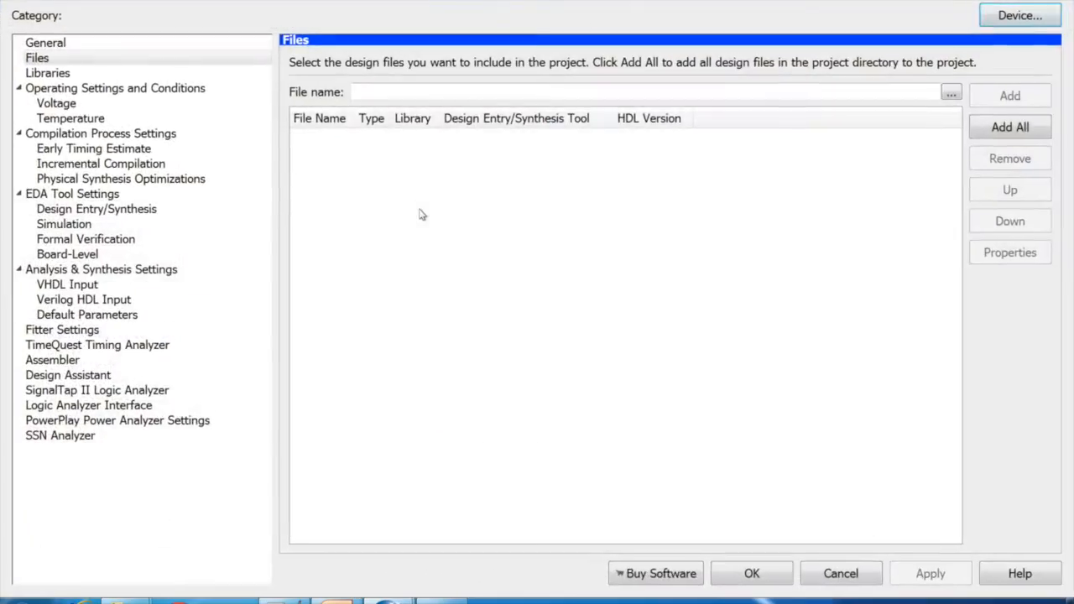
click(950, 94)
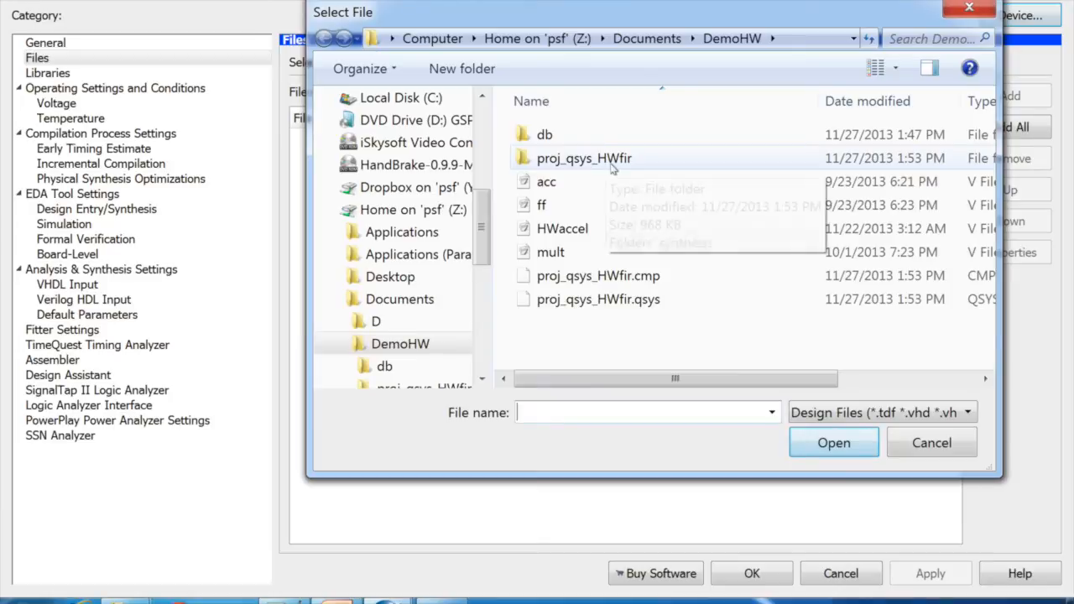
double_click(563, 164)
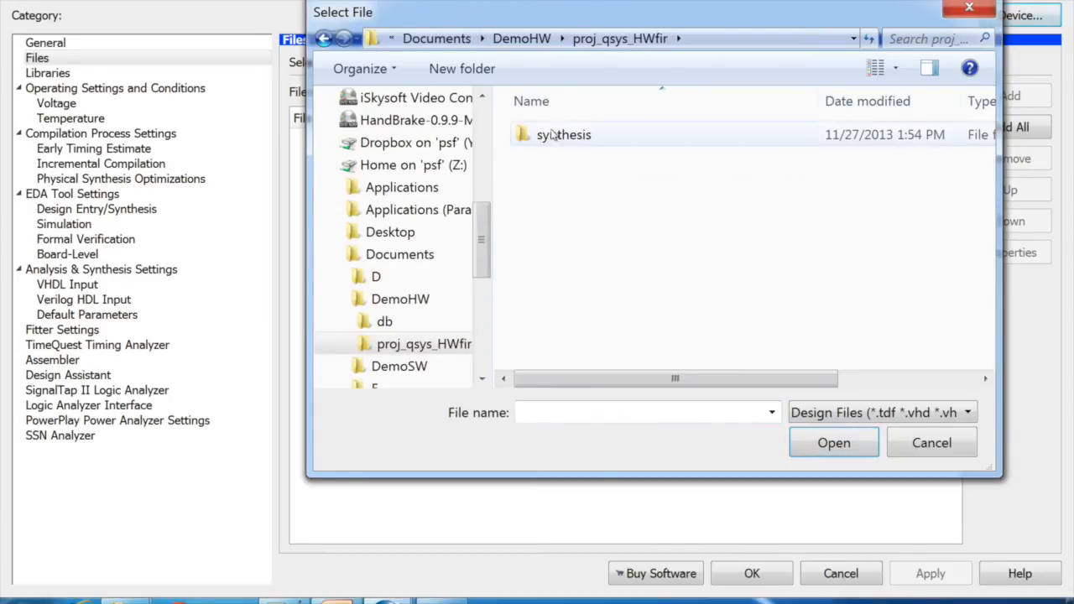
double_click(552, 136)
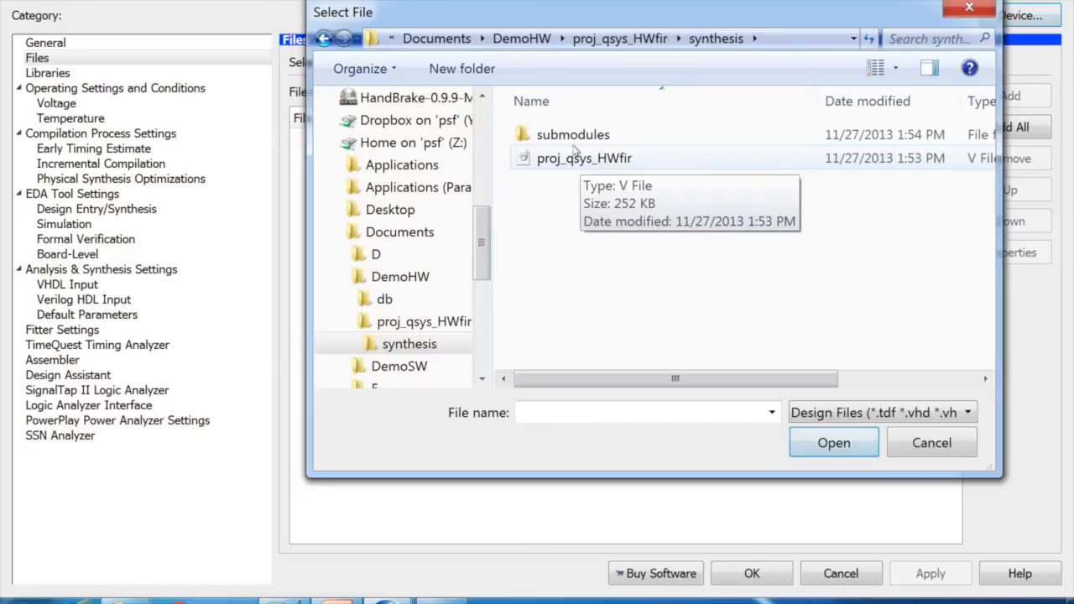
double_click(572, 142)
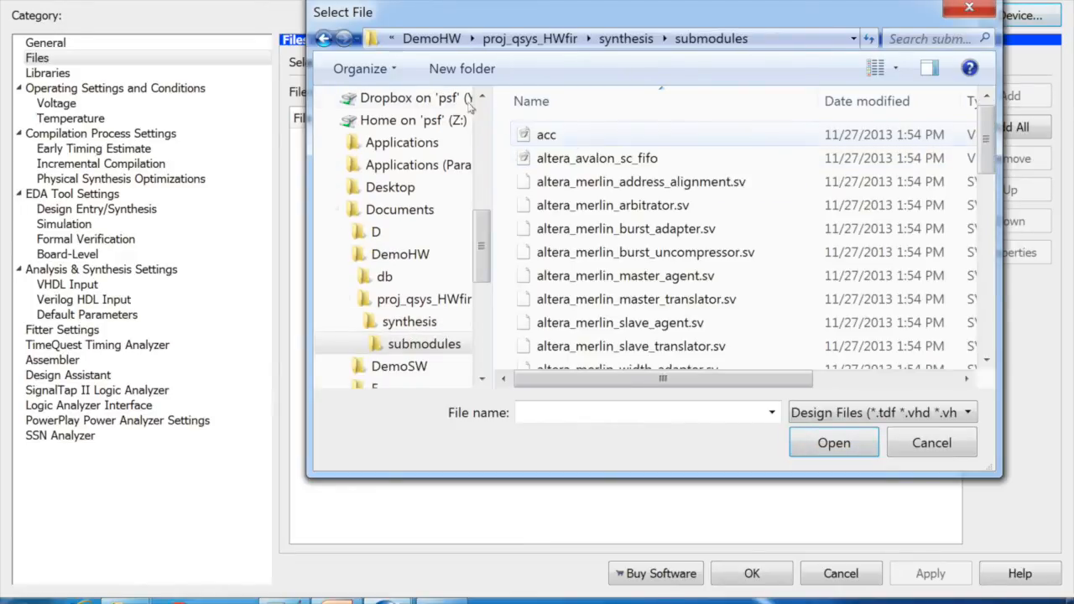
click(323, 39)
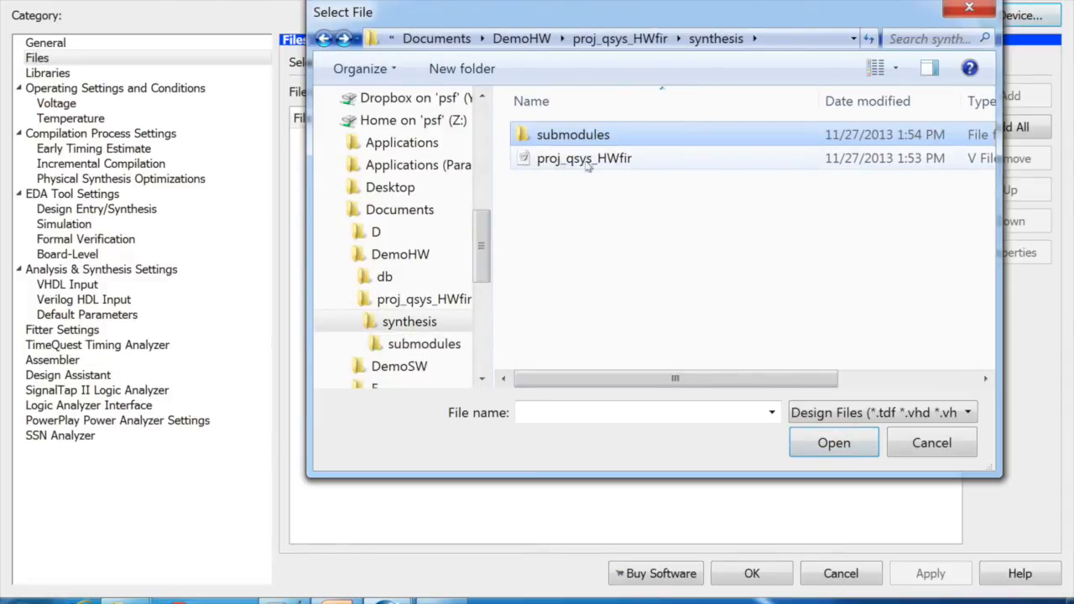
click(847, 445)
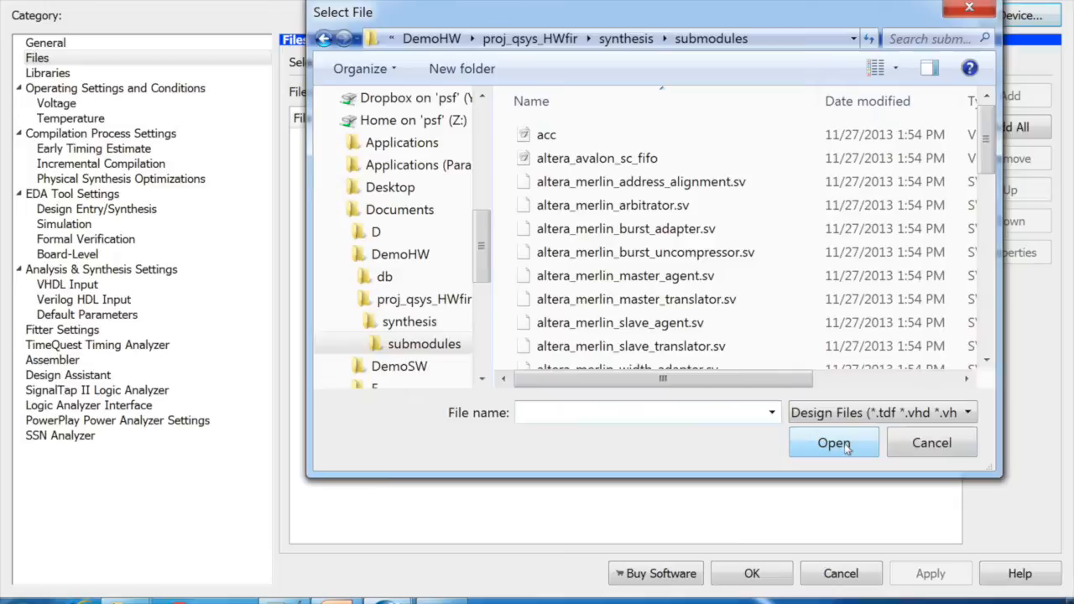
click(323, 42)
- Filter for IP Variation Files, add proj_qsys_HWfir.qip to the project and apply the file settings
click(881, 411)
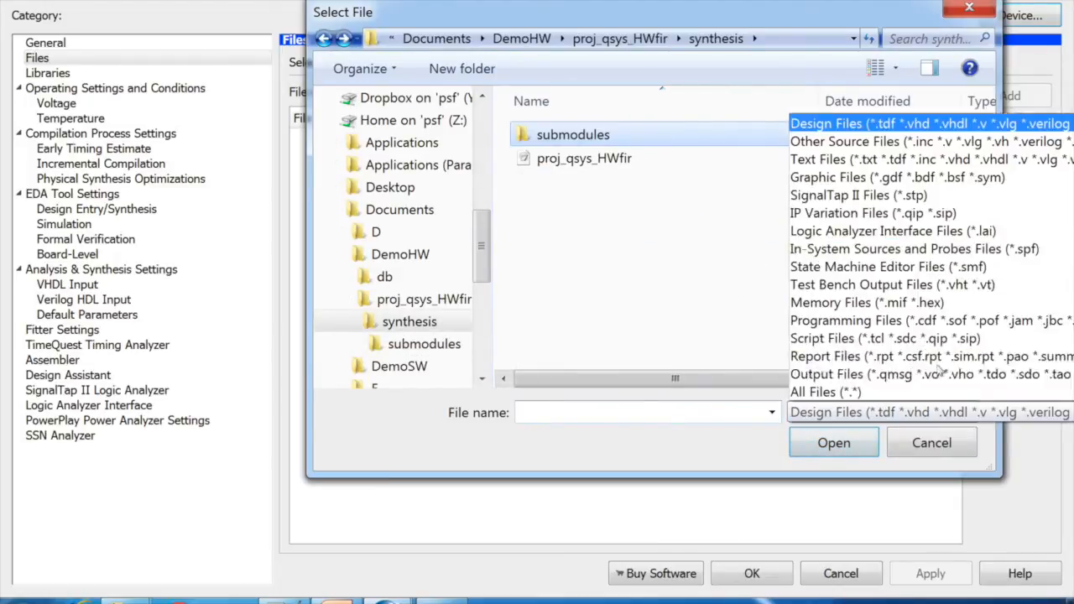
click(872, 213)
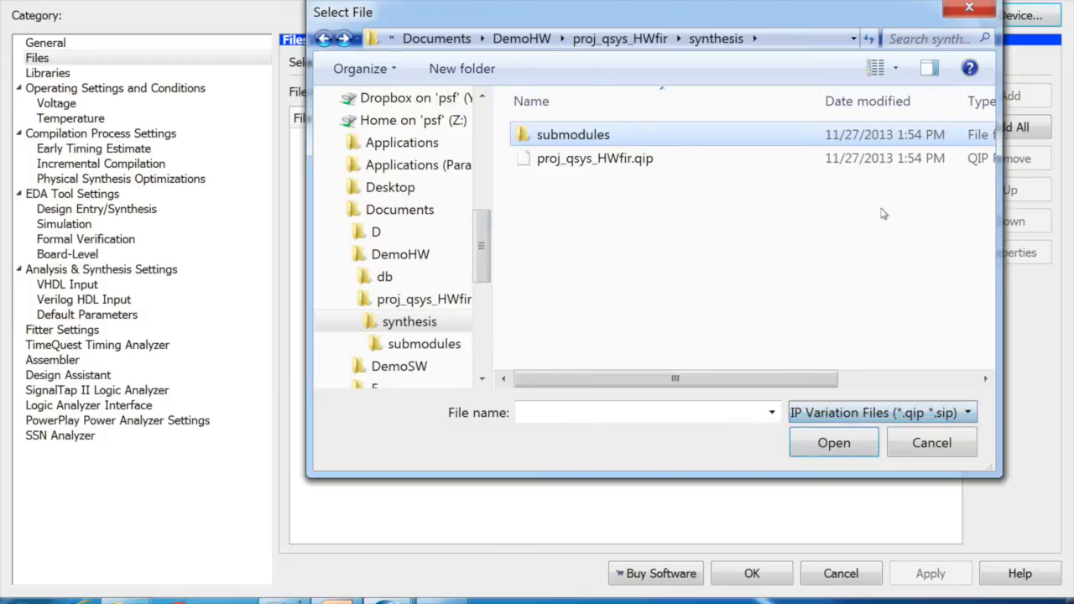
double_click(631, 160)
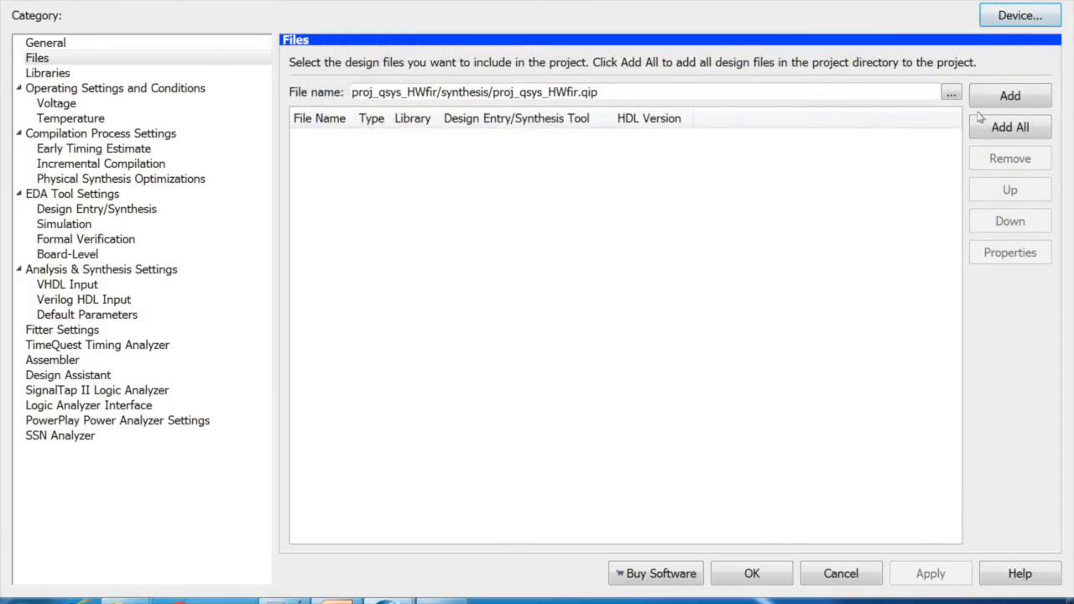
click(1007, 104)
click(923, 573)
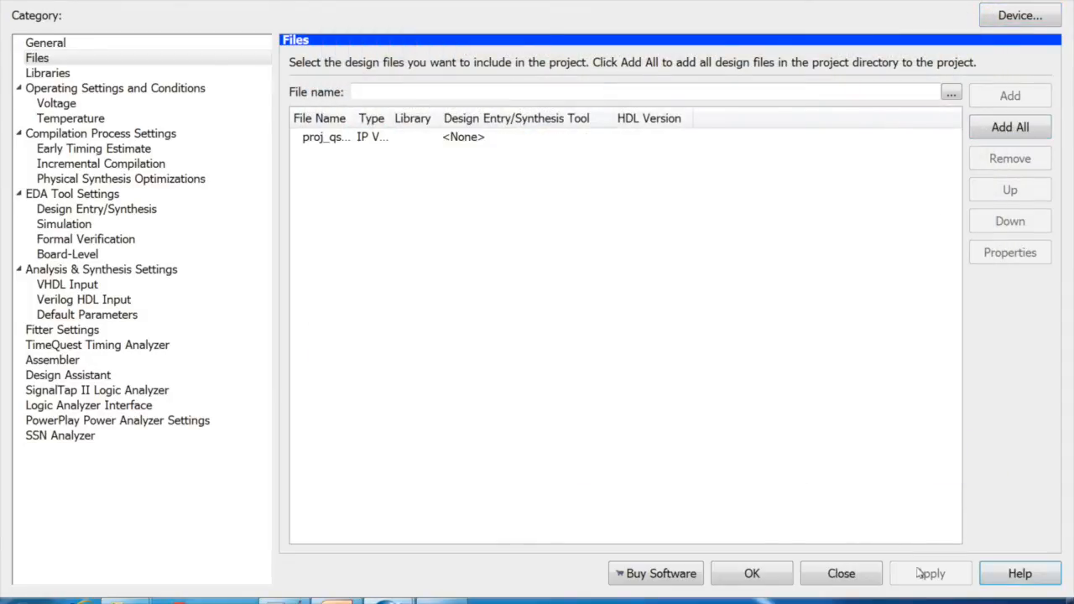
click(752, 573)
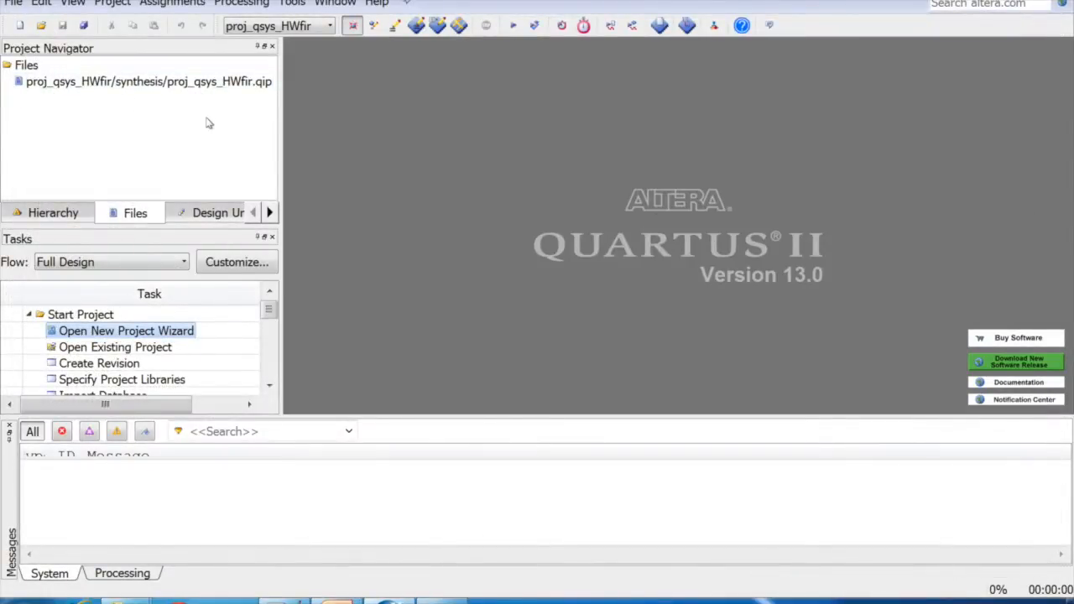
- Open the Assignment Editor and add two assignment rows with clk_clk as the target node
click(162, 5)
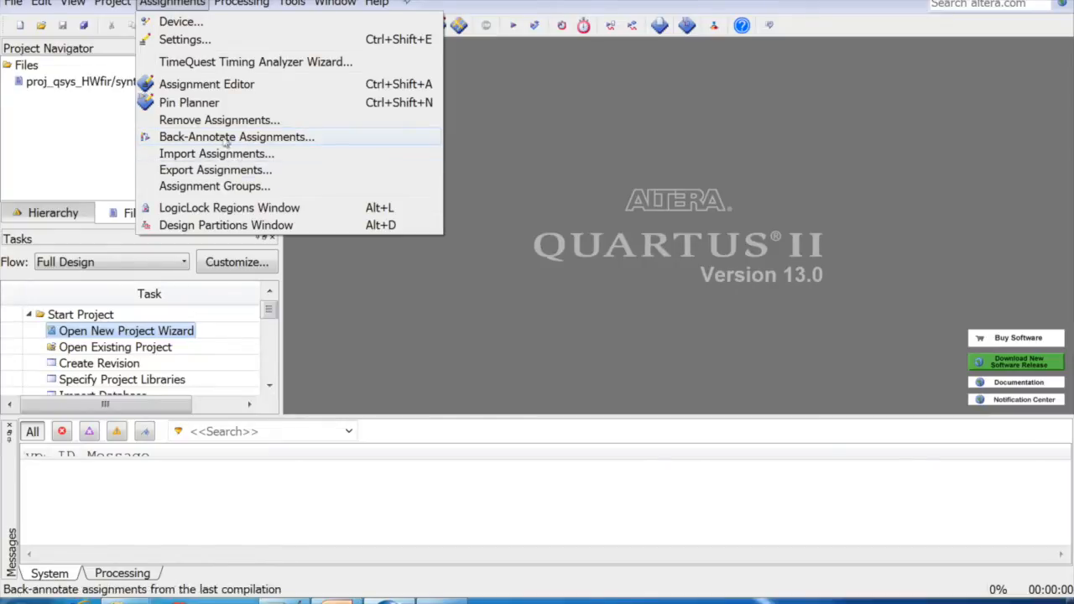
click(209, 84)
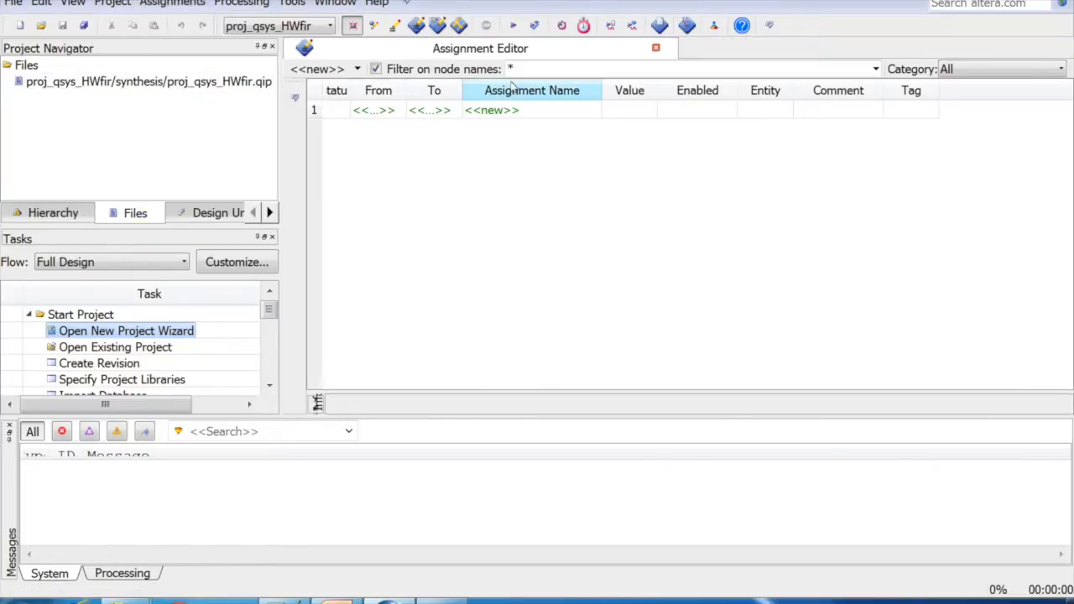
click(432, 112)
text(c)
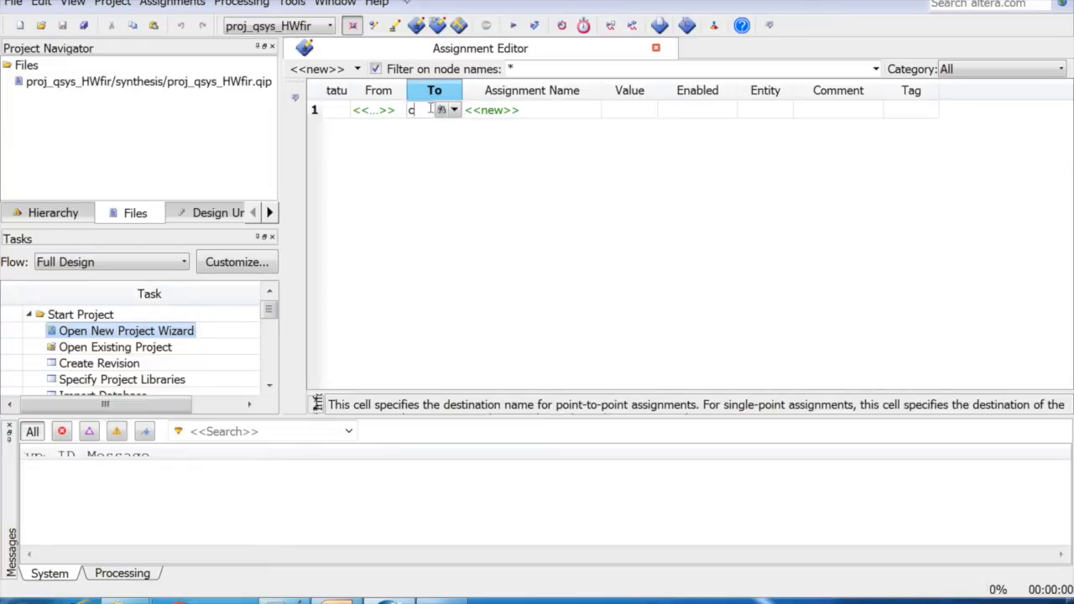
text(lk_clk)
key(Return)
click(444, 132)
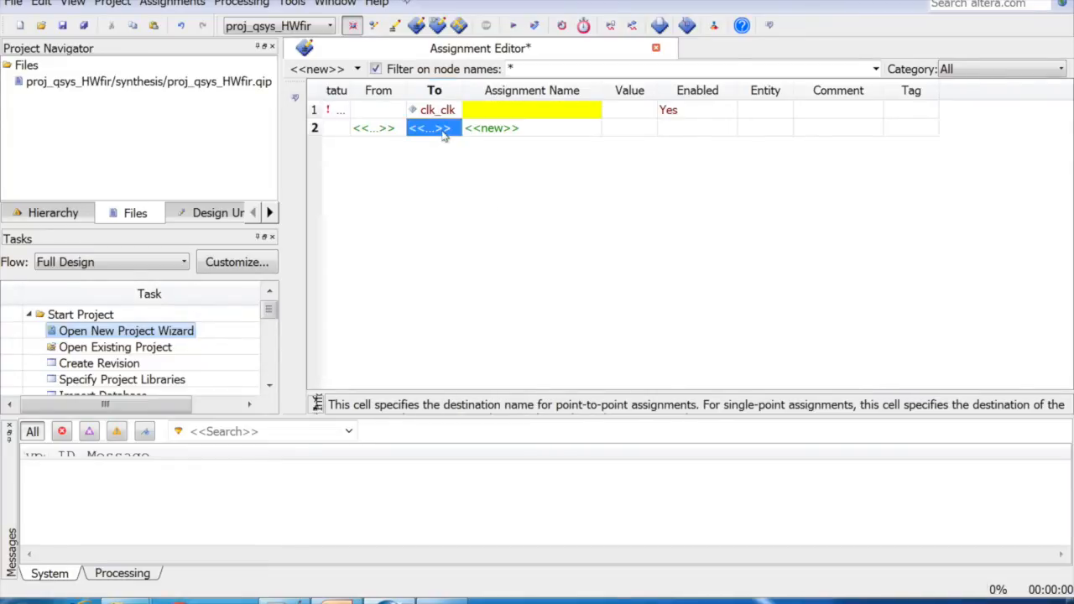
text(clk_clk)
key(Return)
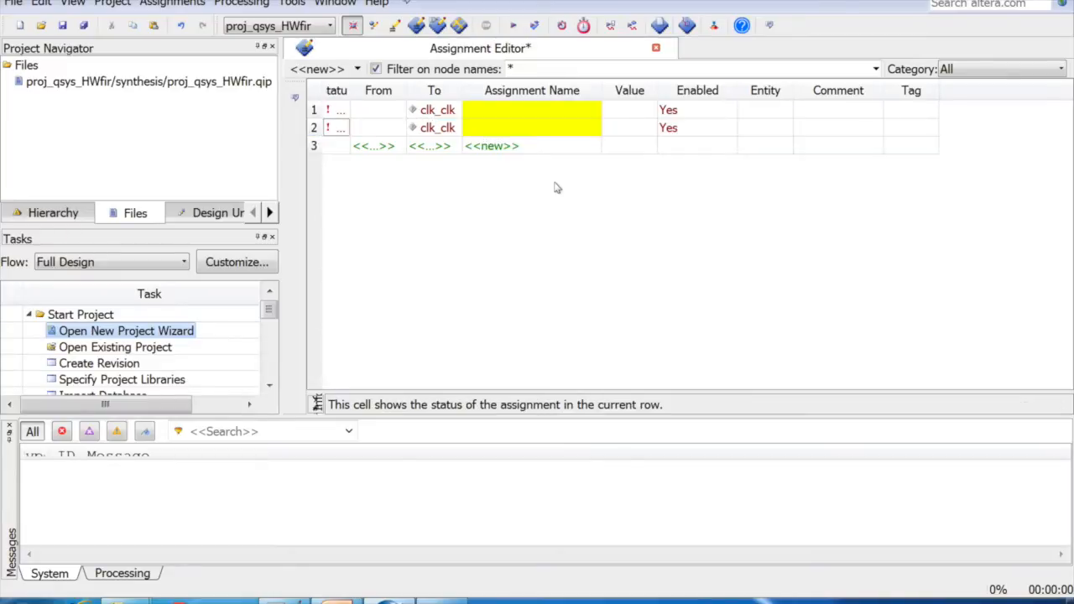
- Set the assignment names of the two clk_clk rows to Location and I/O Standard
click(554, 116)
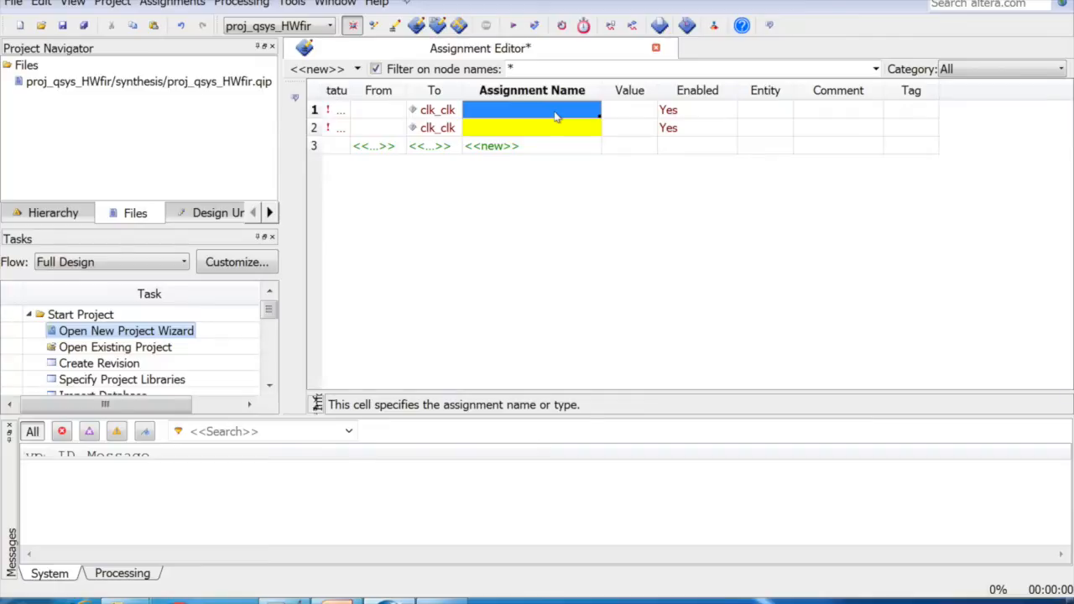
key(l)
key(Return)
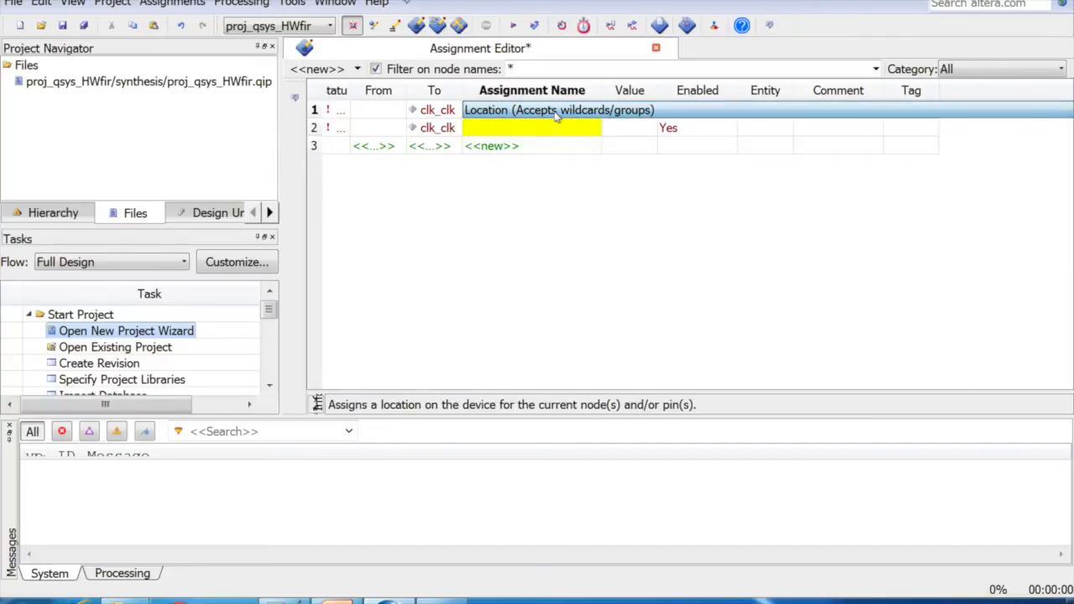
click(504, 133)
key(i)
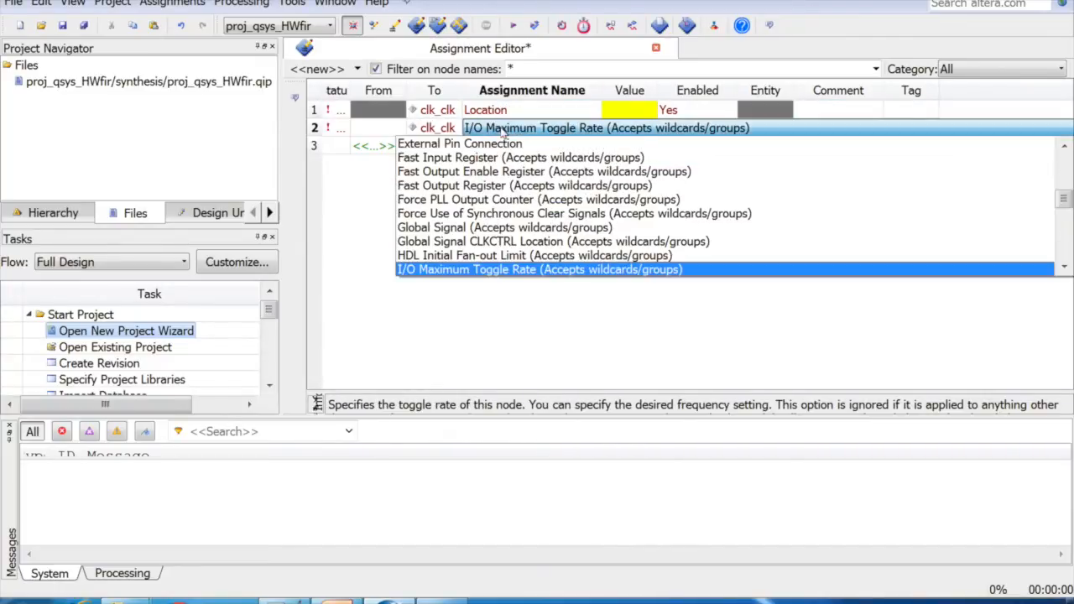
key(Down)
key(Return)
- Set clk_clk's Location value to PIN_L1 and its I/O Standard to 3.3-V LVTTL, and widen the Value column to fit
click(641, 112)
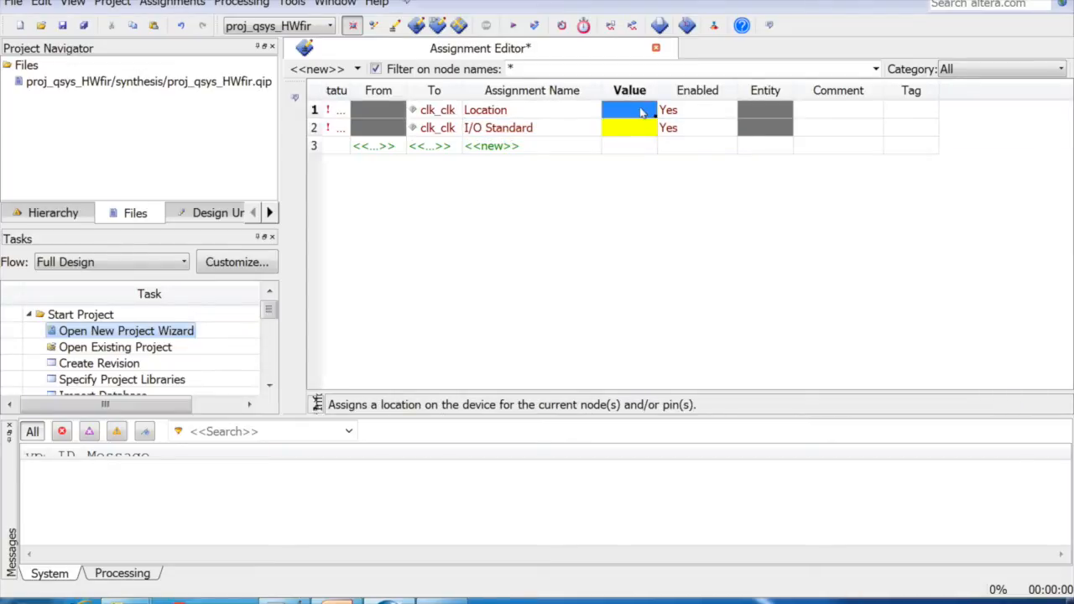
text(pin_l1)
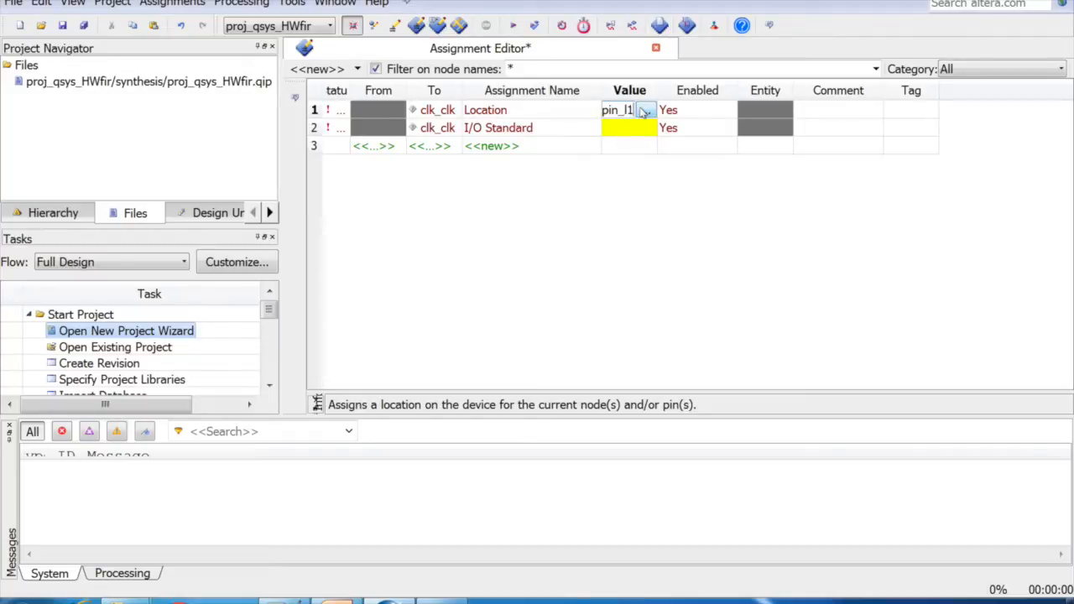
key(Return)
click(625, 135)
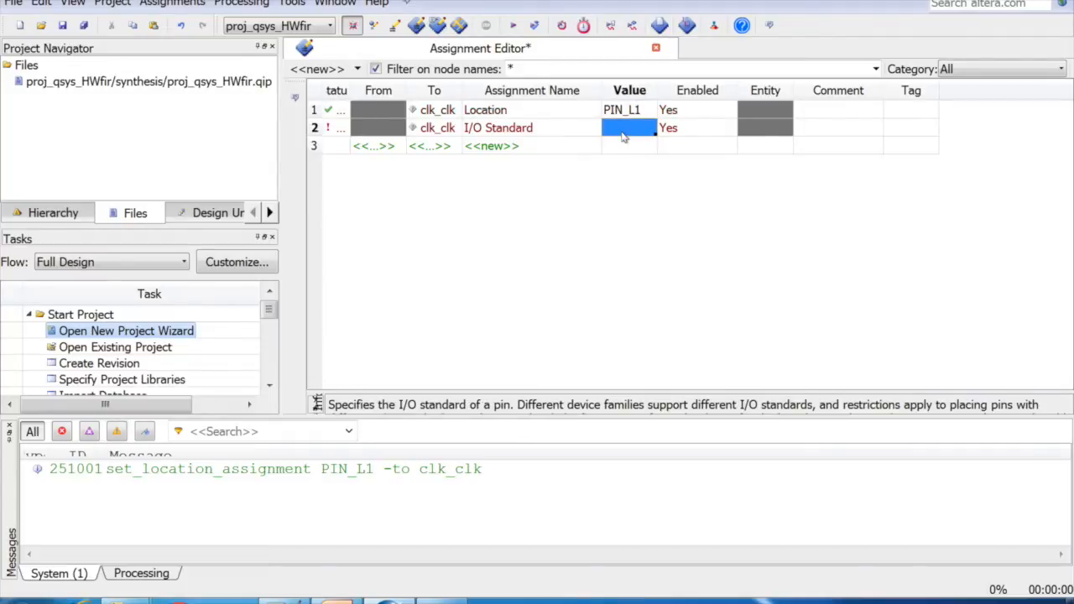
click(624, 134)
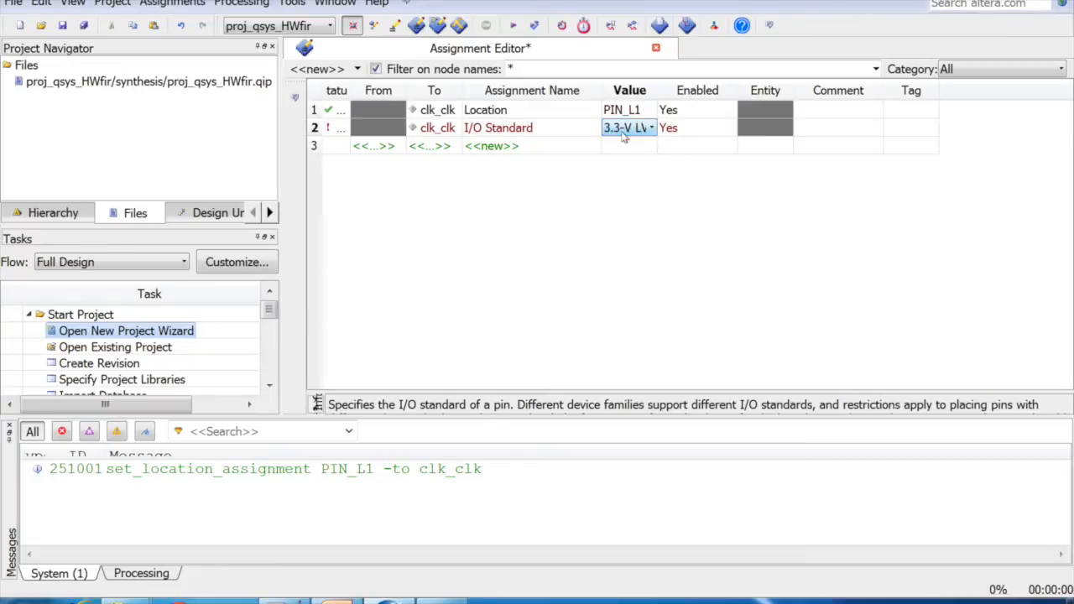
click(624, 130)
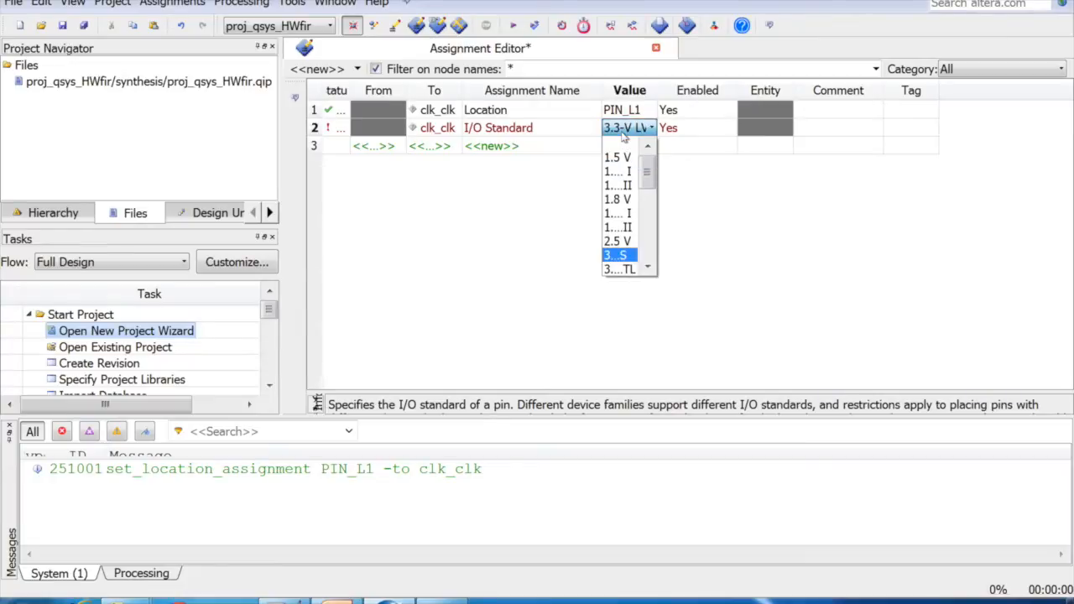
click(615, 265)
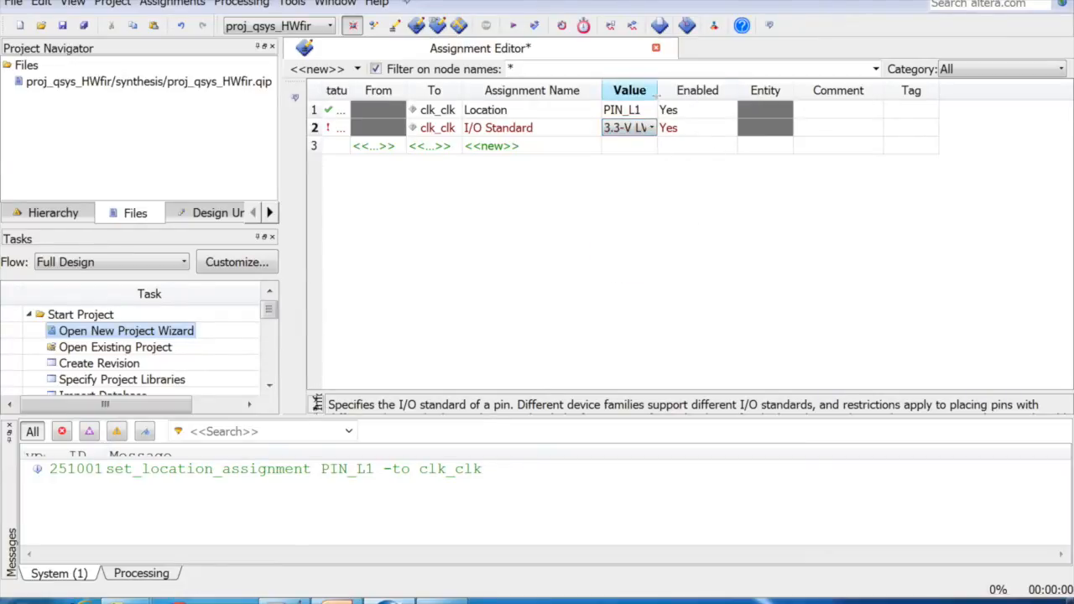
double_click(658, 91)
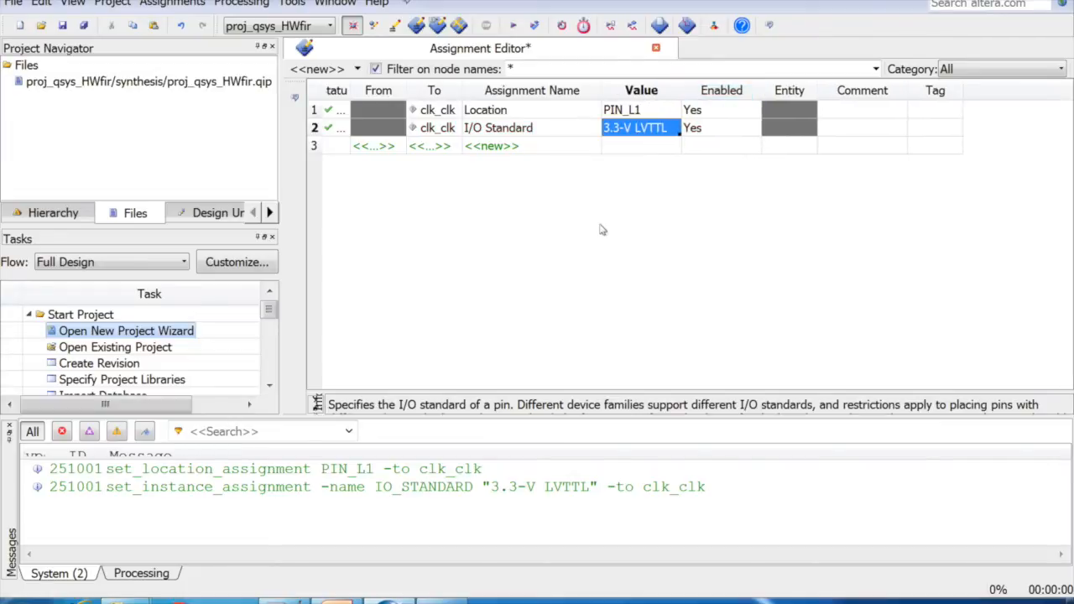
- Save the pin assignments and start the full compilation of the project
click(63, 25)
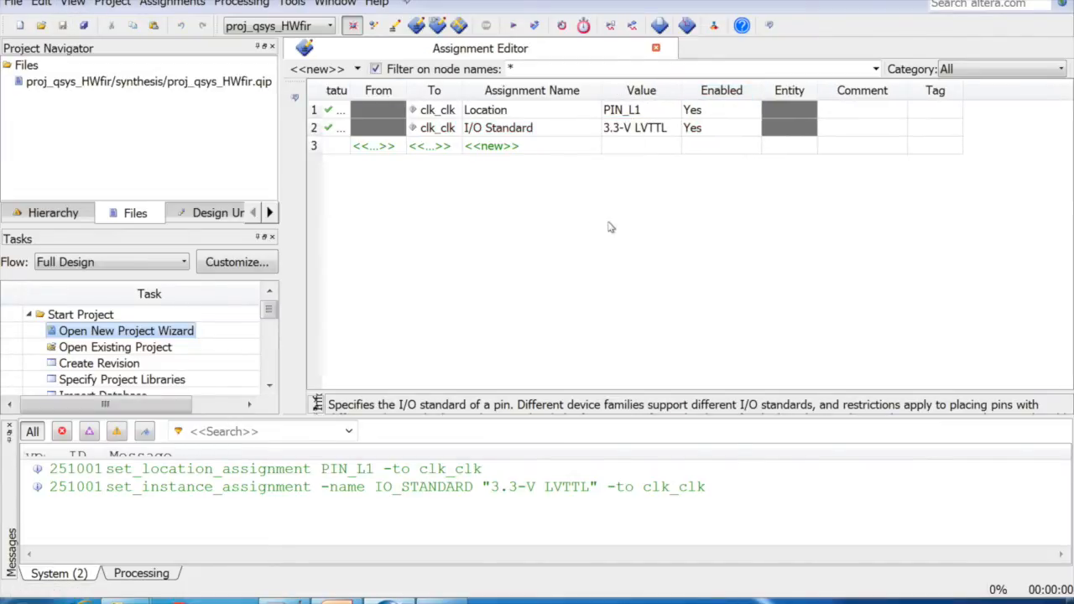
click(512, 26)
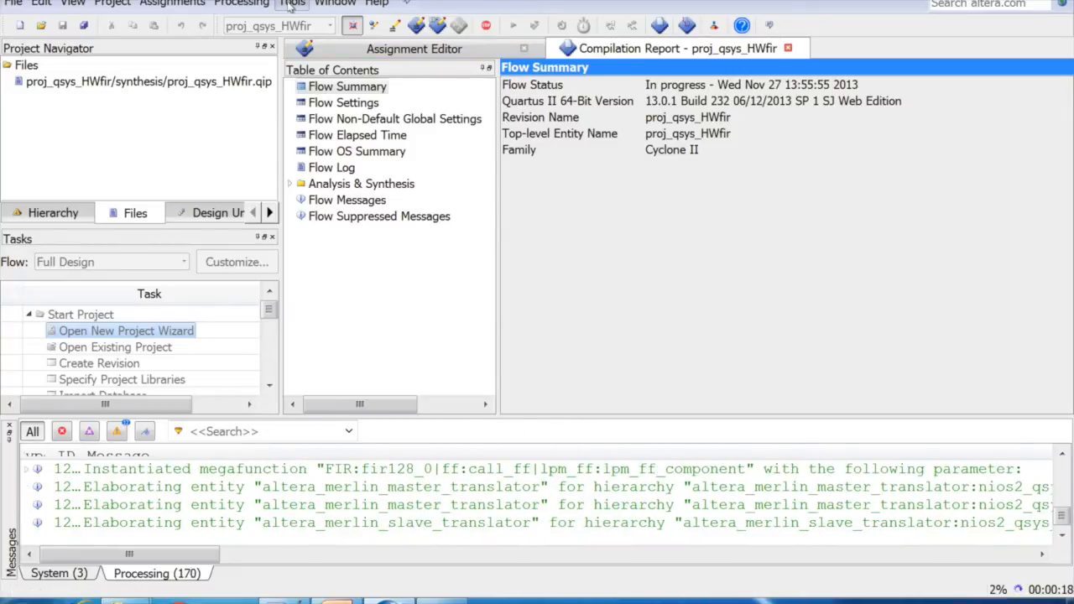
- Launch Nios II Software Build Tools for Eclipse with Z:\Documents\DemoHW as the workspace
click(290, 4)
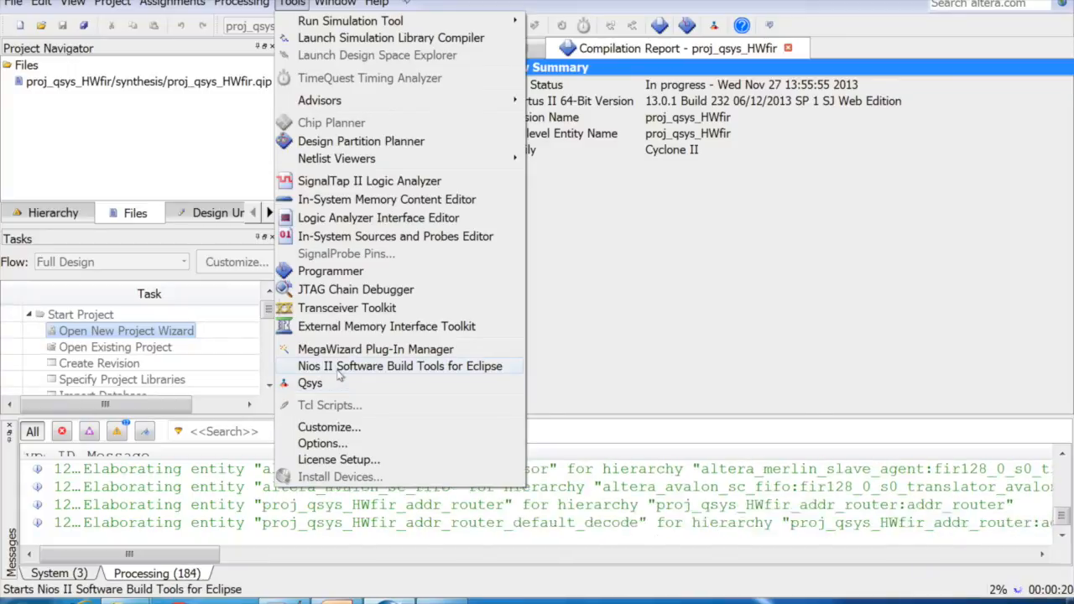
click(386, 366)
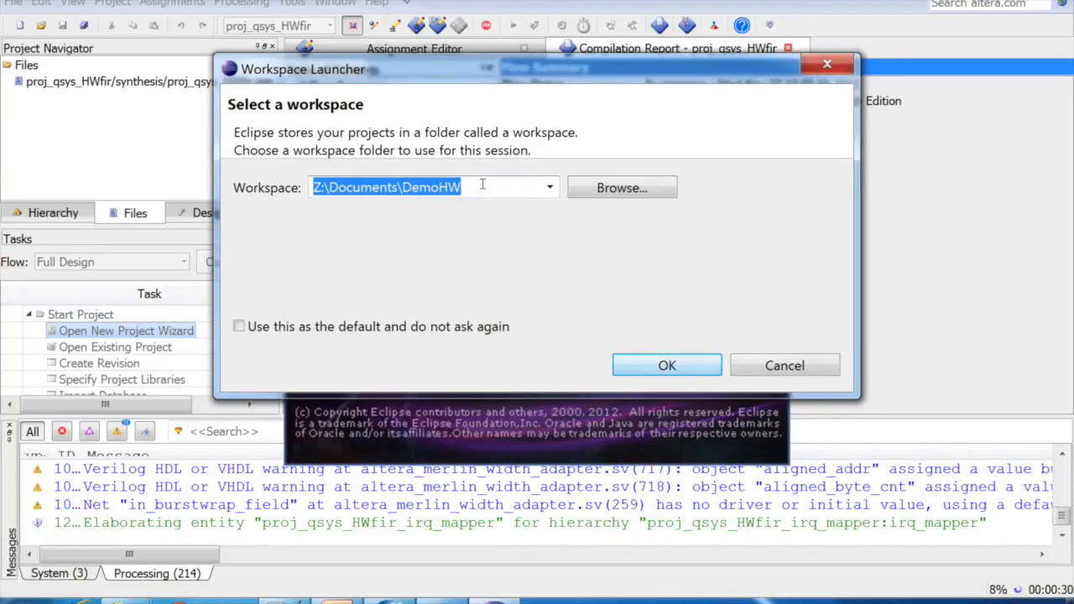
click(697, 376)
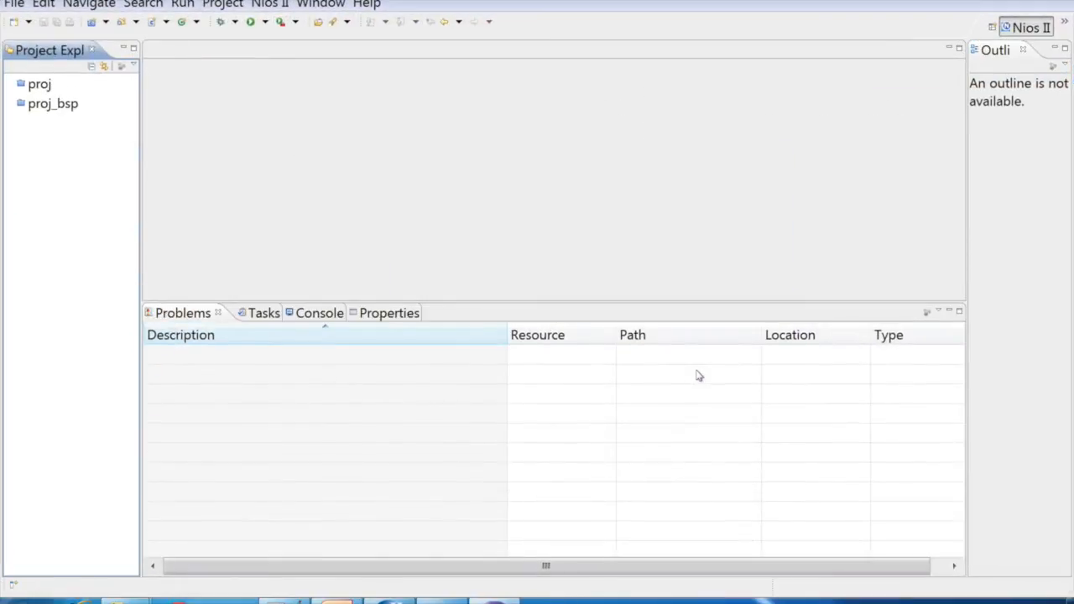
- Delete the existing proj and proj_bsp projects from the Eclipse workspace
click(39, 85)
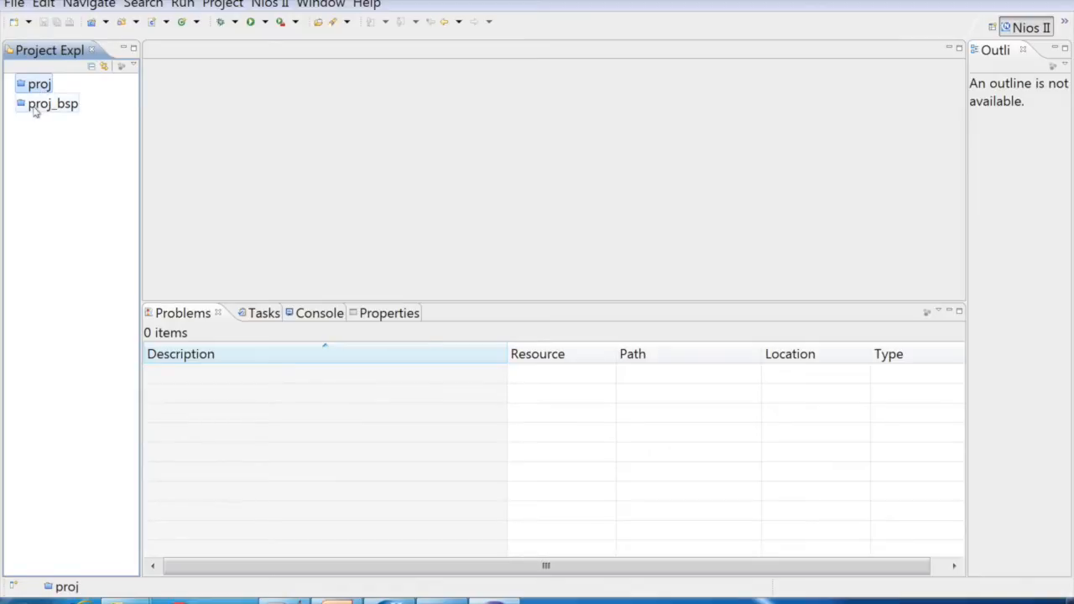
ctrl+click(34, 109)
right_click(34, 117)
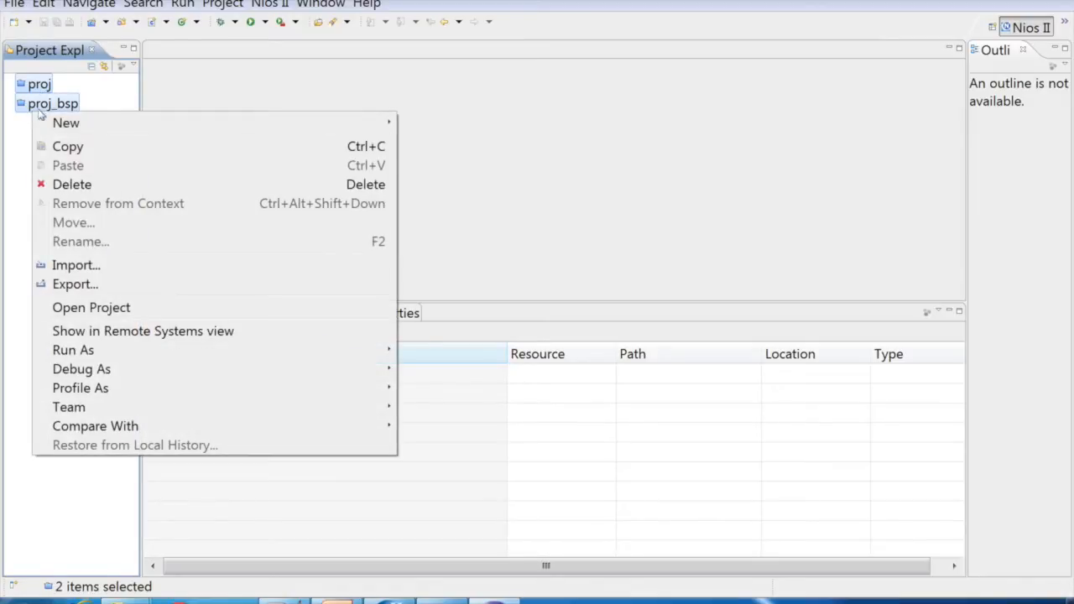
click(72, 184)
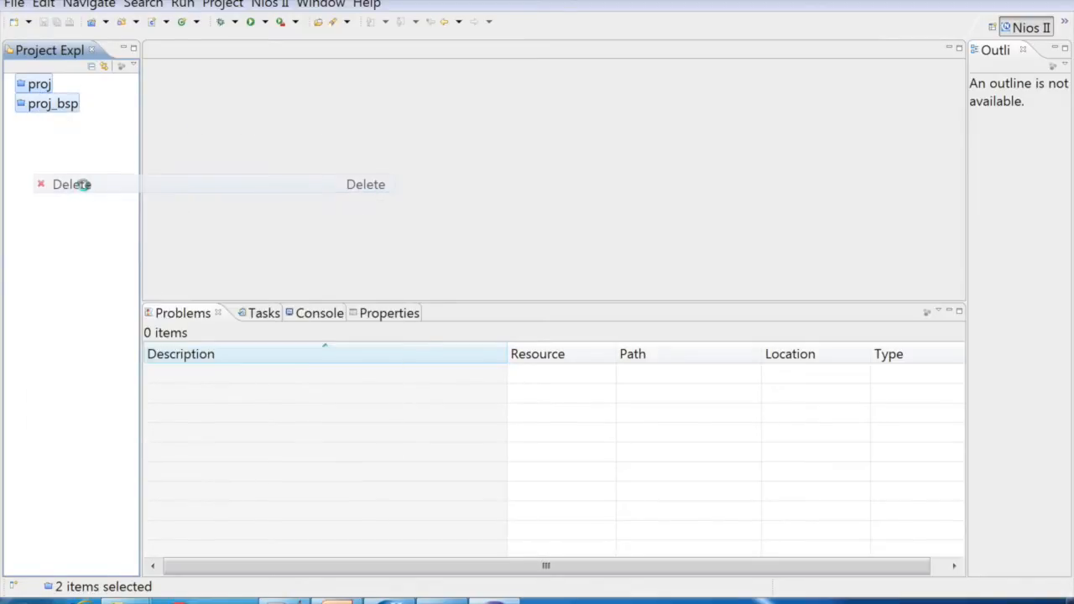
click(461, 227)
click(653, 315)
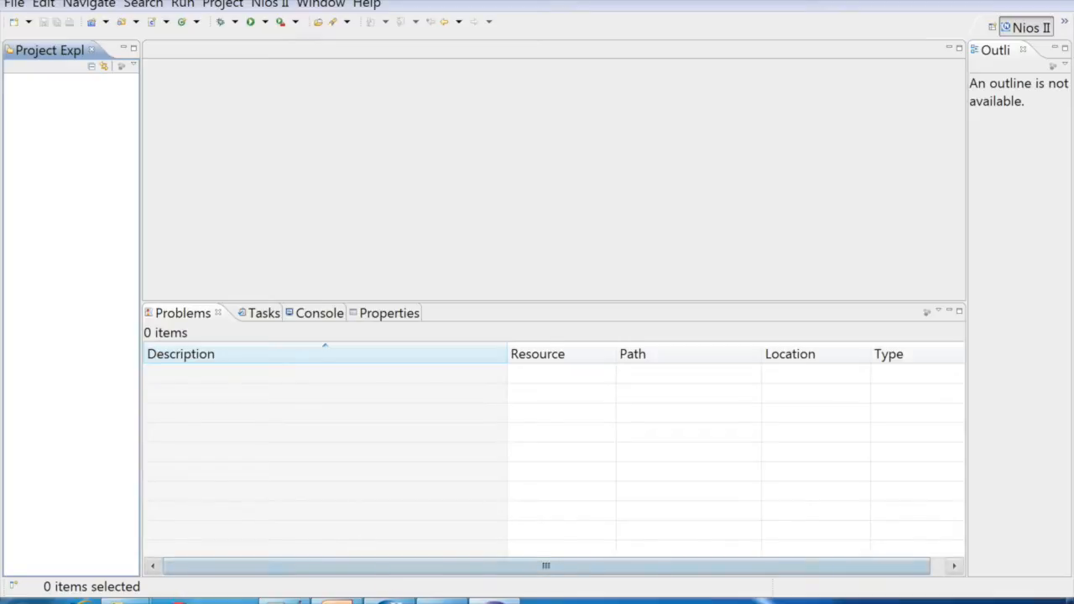
- Switch back to Quartus II, follow the Compile Design task progress and dismiss the completion message
click(390, 598)
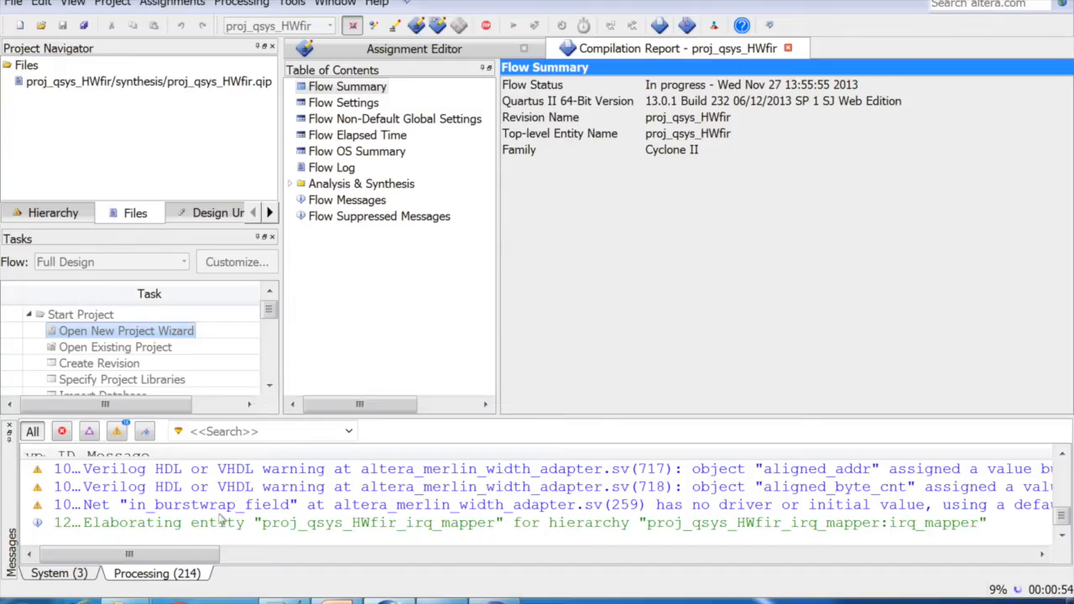
click(271, 386)
click(272, 388)
click(271, 388)
click(271, 388)
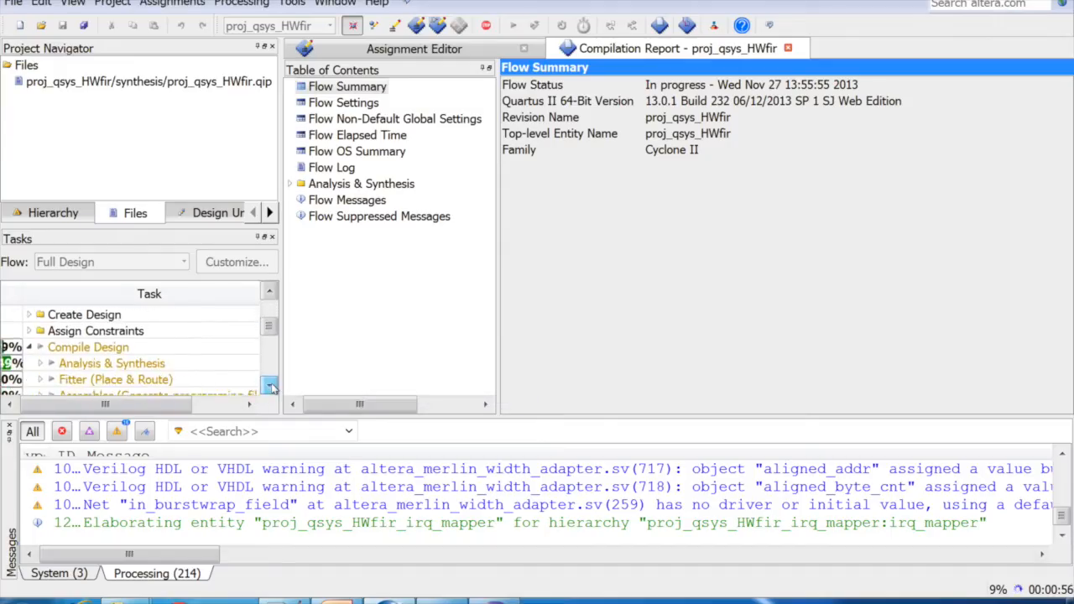
click(272, 387)
click(272, 387)
drag(21, 296, 52, 294)
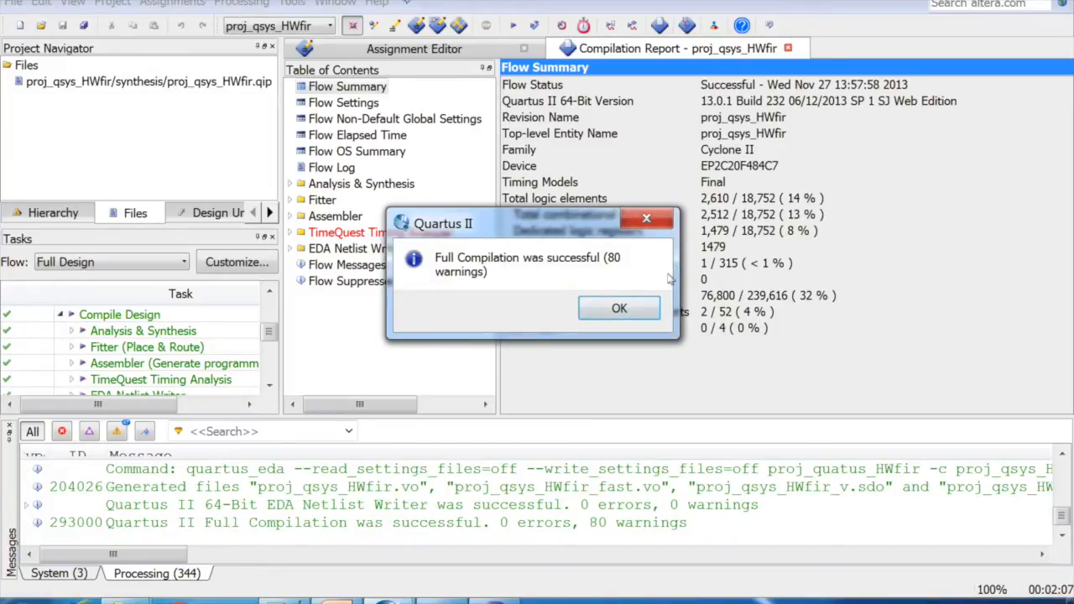
click(621, 308)
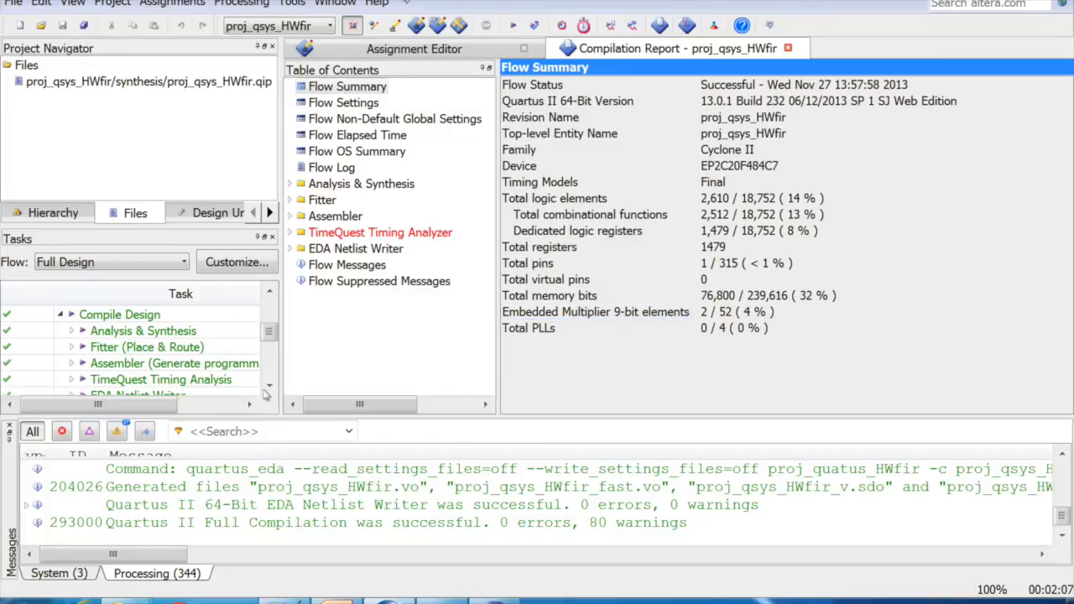
- Switch to the DemoHW folder in Windows Explorer and locate proj_qsys_HWfir.sof in output_files
mouse_move(135, 601)
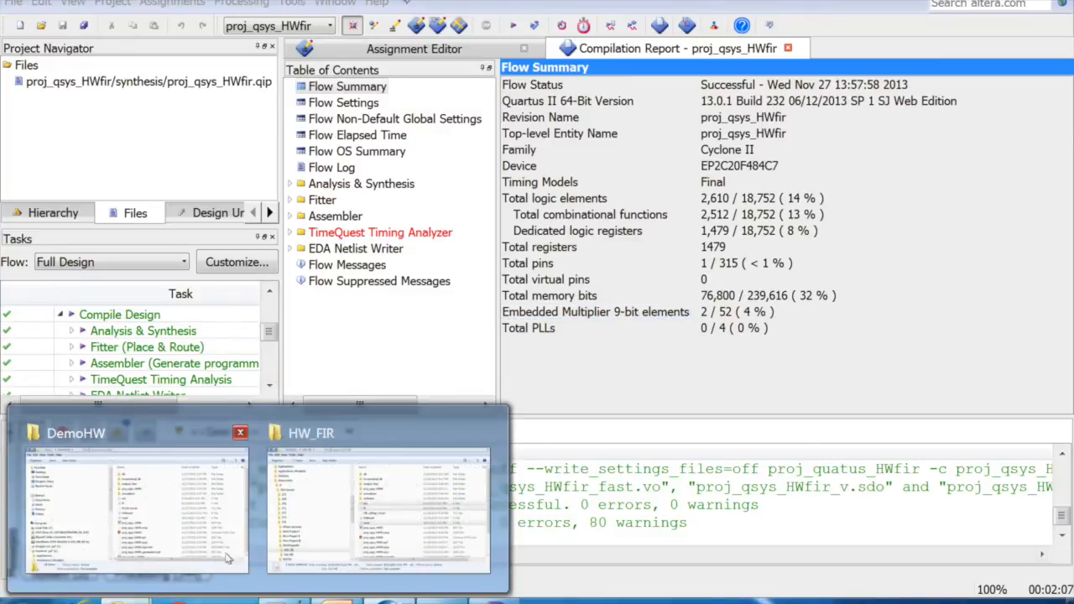
click(134, 503)
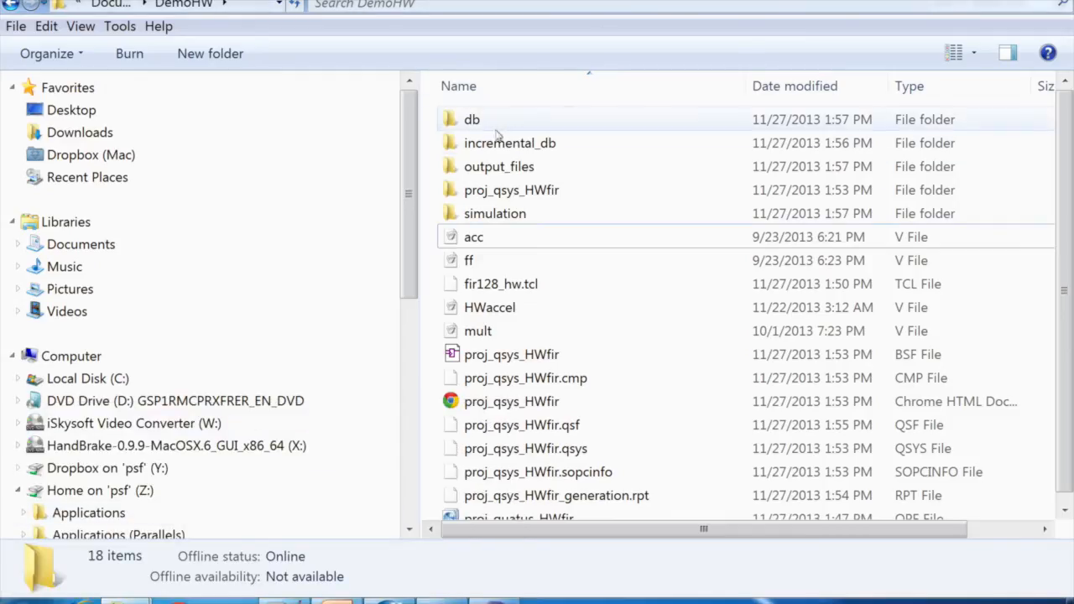
double_click(500, 166)
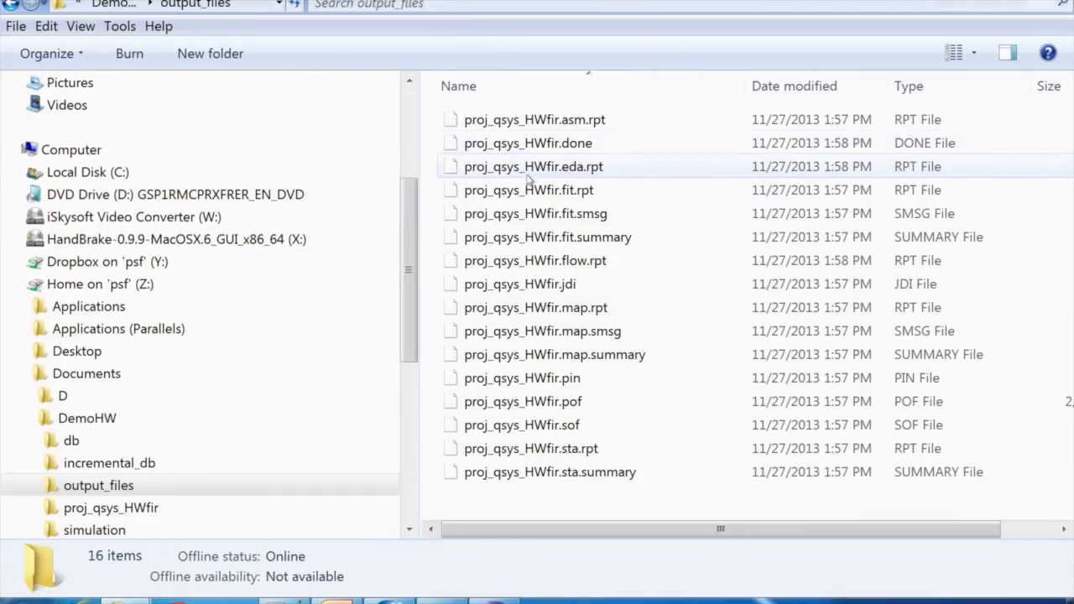
click(569, 425)
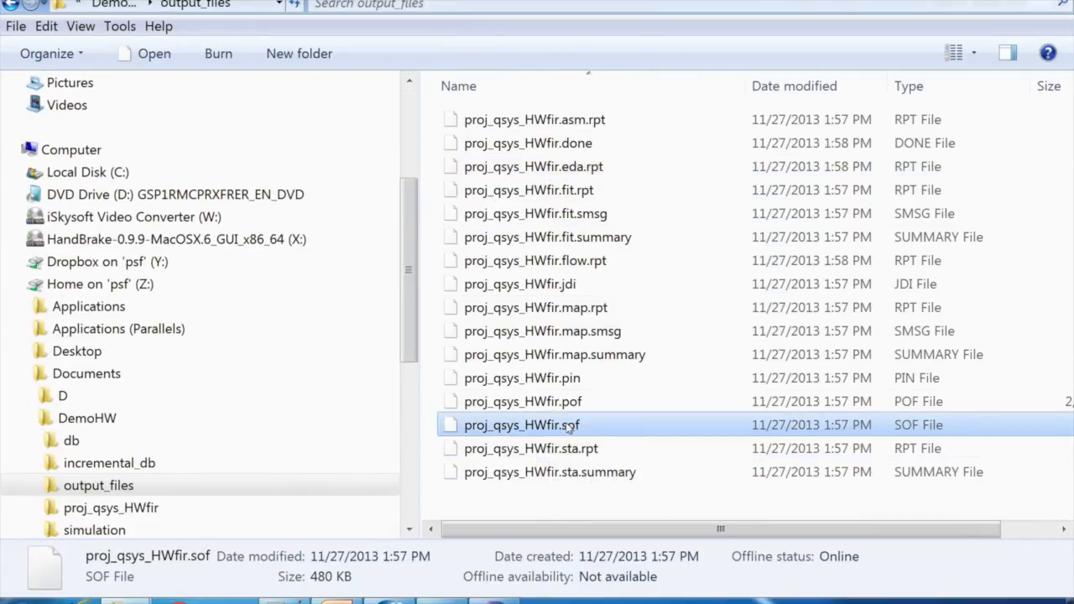
- Return to Quartus II and open the Programmer for the compiled project
mouse_move(494, 600)
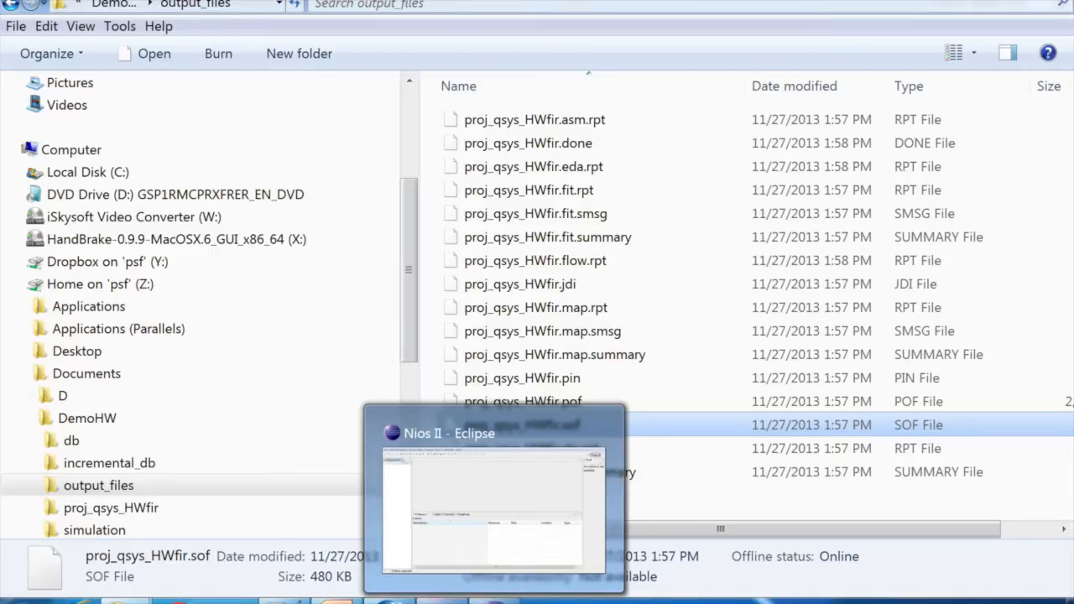
click(447, 601)
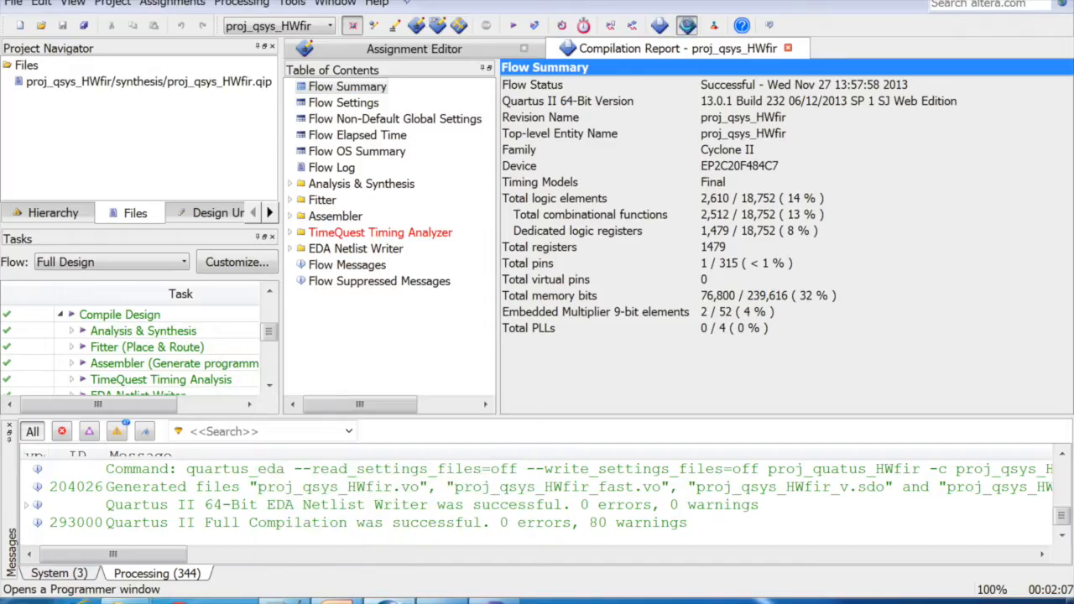
click(687, 25)
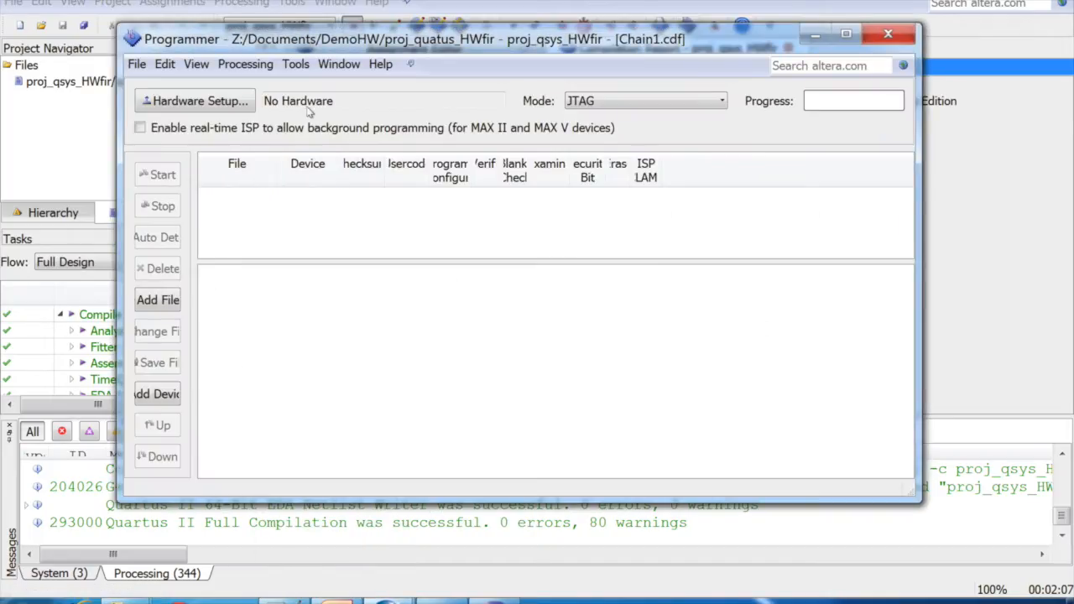
click(227, 102)
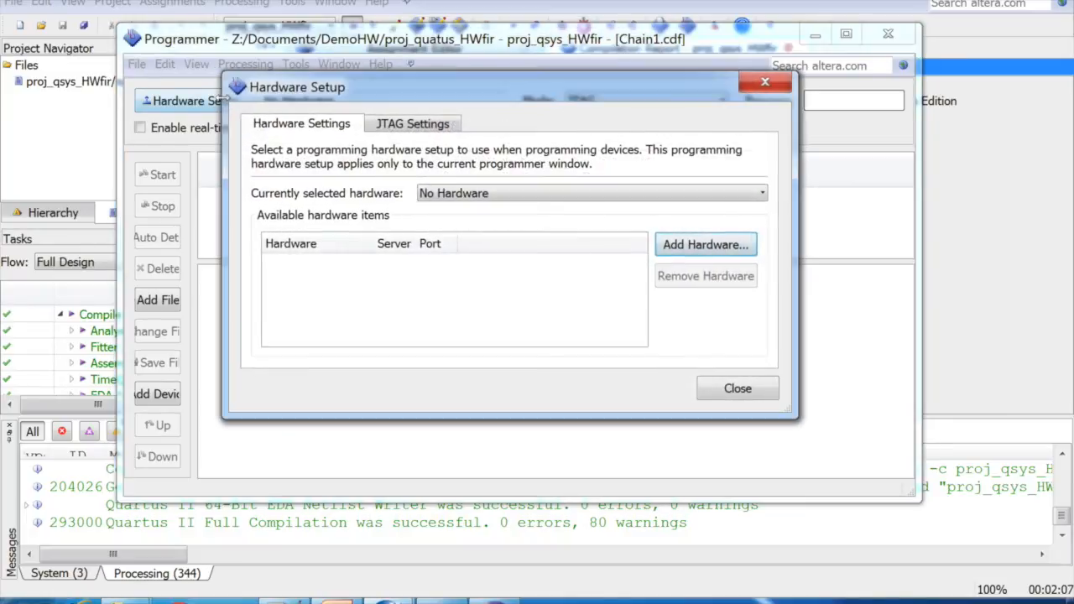
click(737, 388)
click(887, 35)
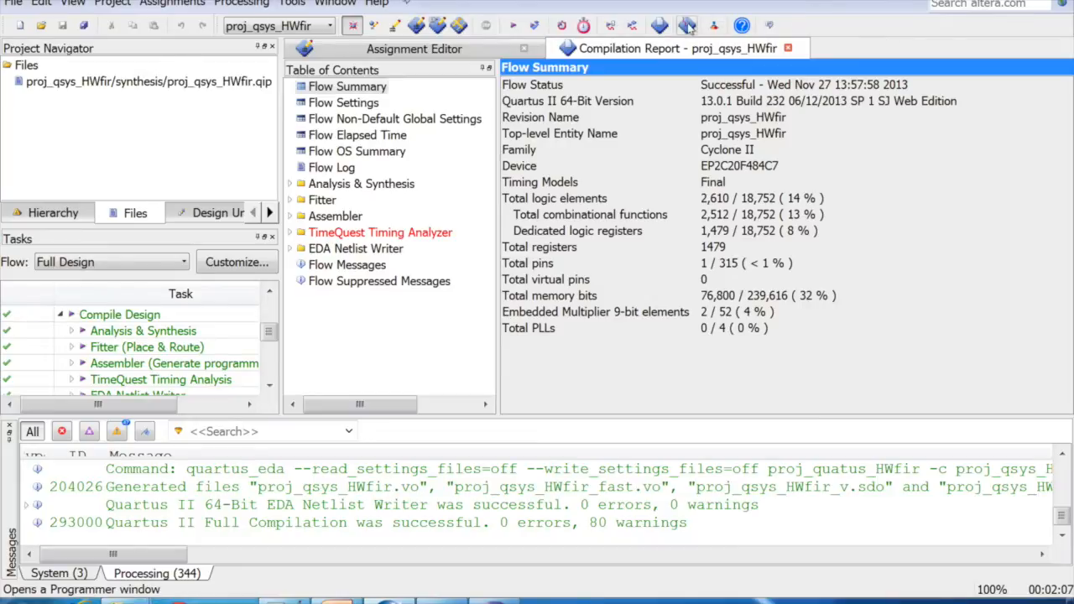
click(687, 25)
click(230, 108)
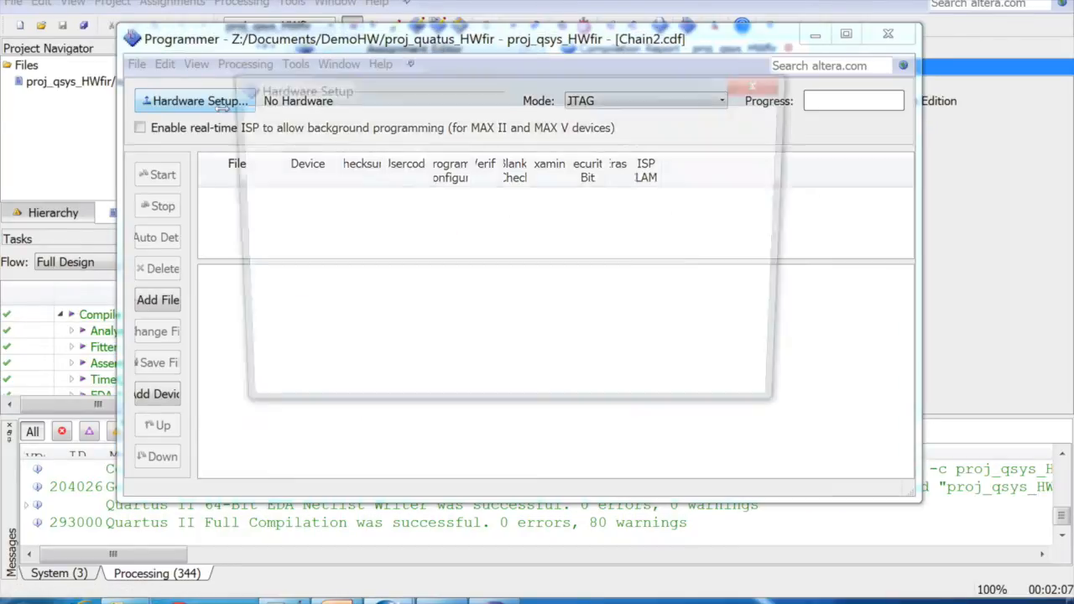
click(482, 199)
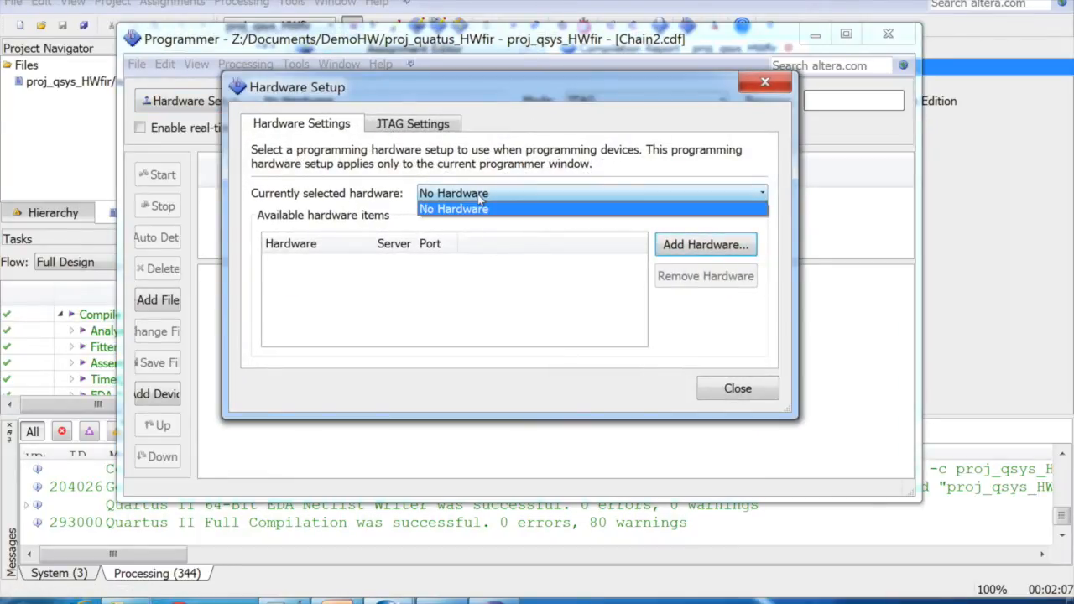
click(463, 210)
click(728, 390)
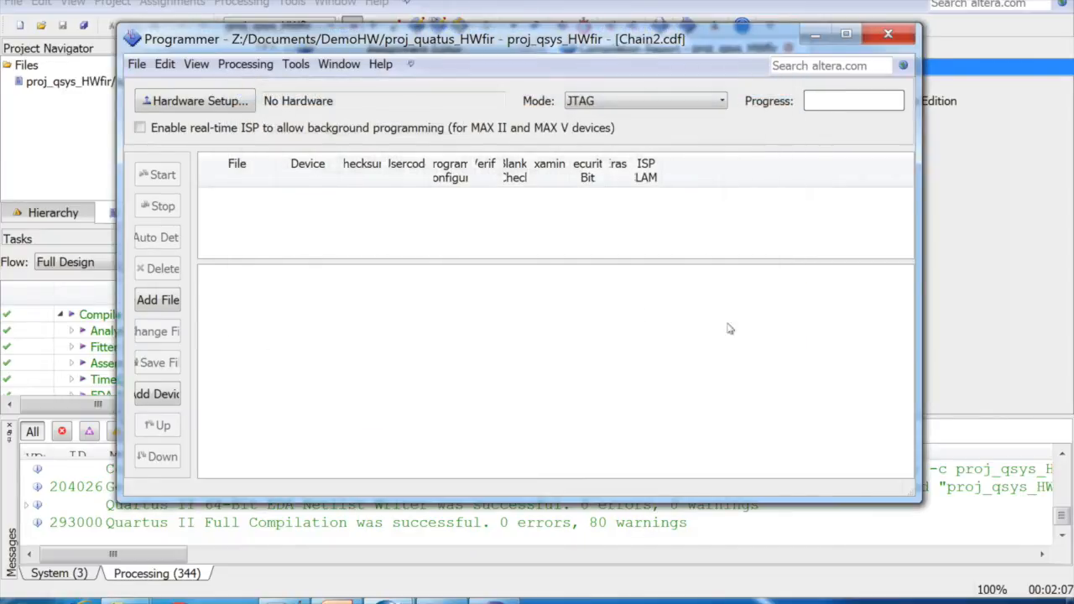
click(905, 35)
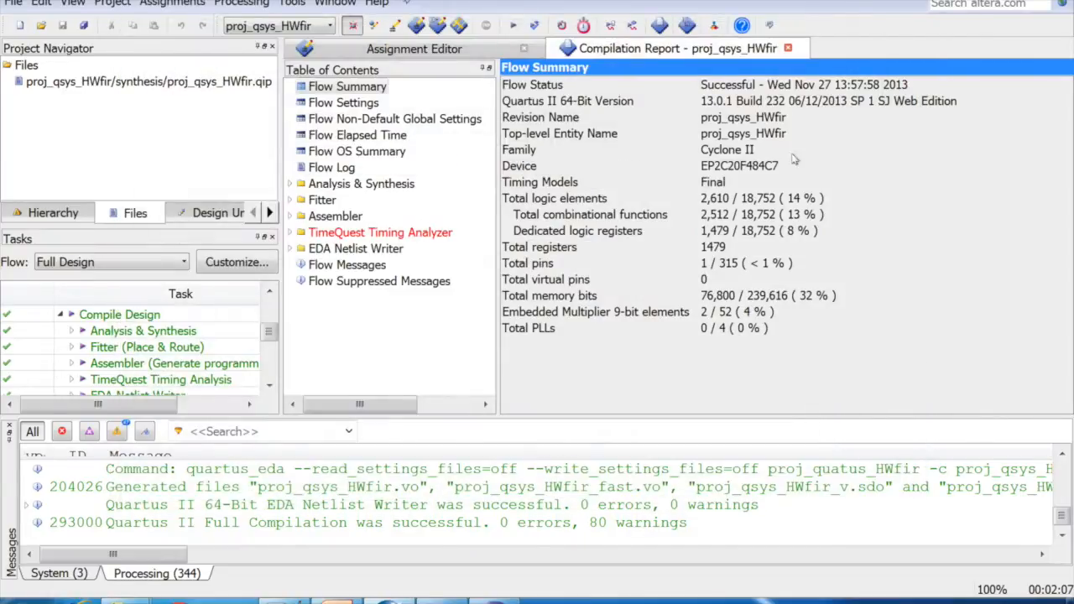
click(697, 266)
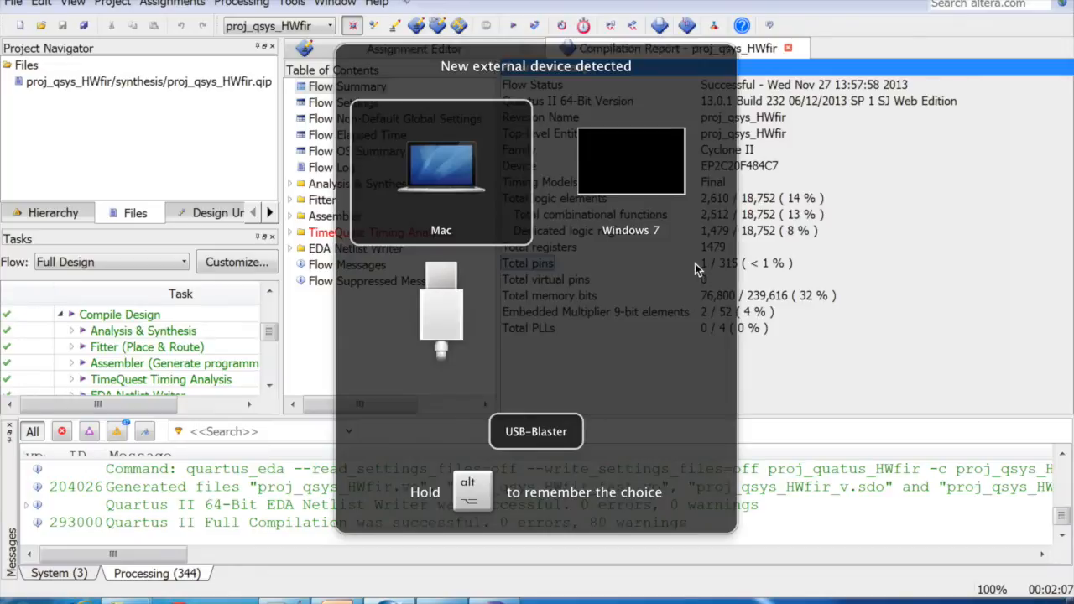
- Connect the USB-Blaster to the Windows 7 virtual machine and select USB-Blaster [USB-0] as the Programmer's hardware
click(653, 196)
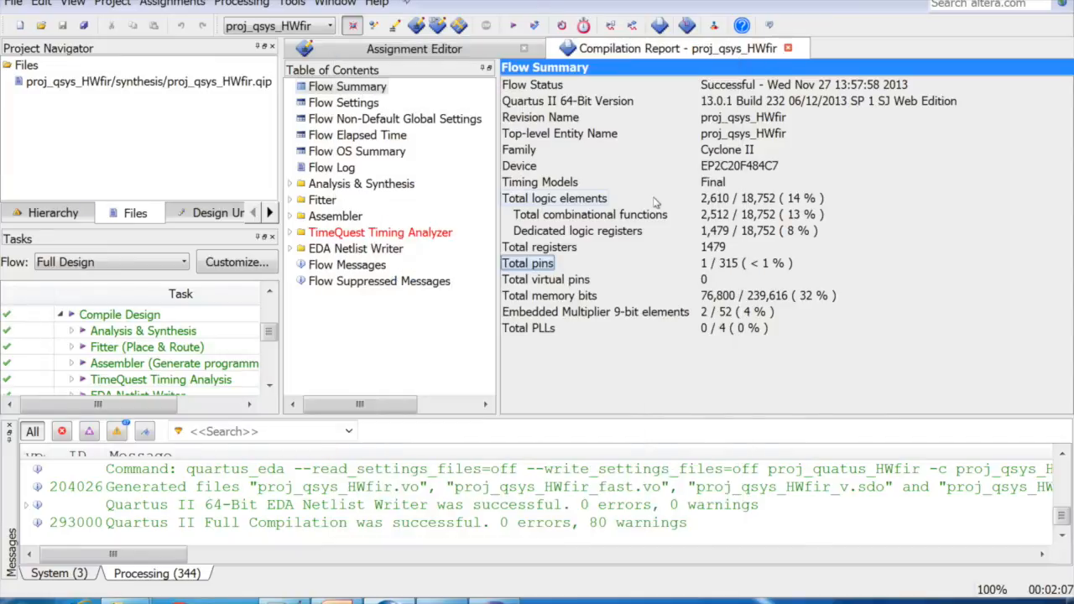
click(687, 27)
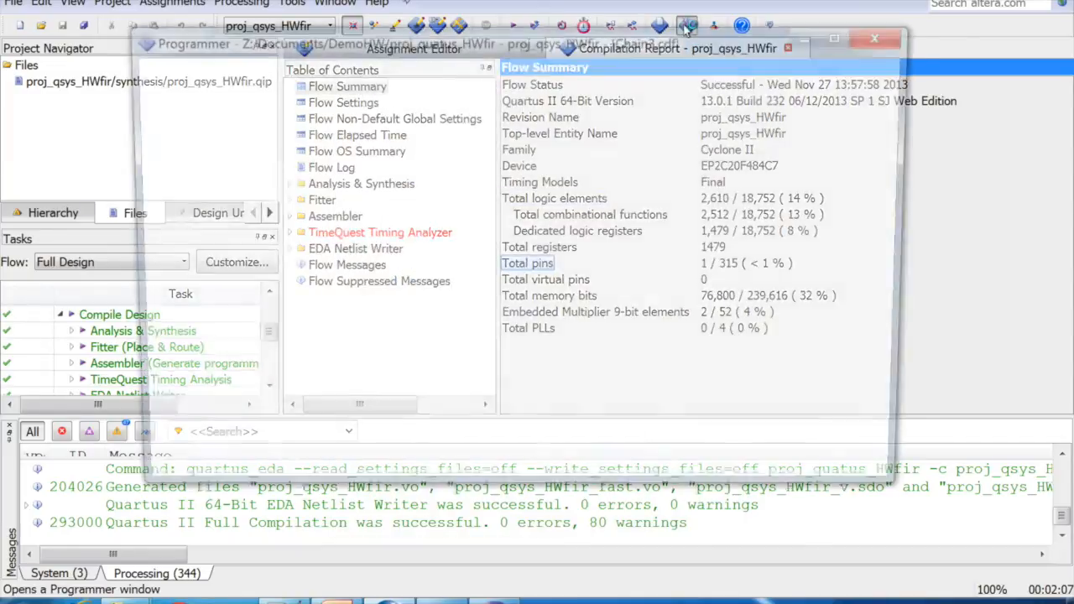
click(223, 110)
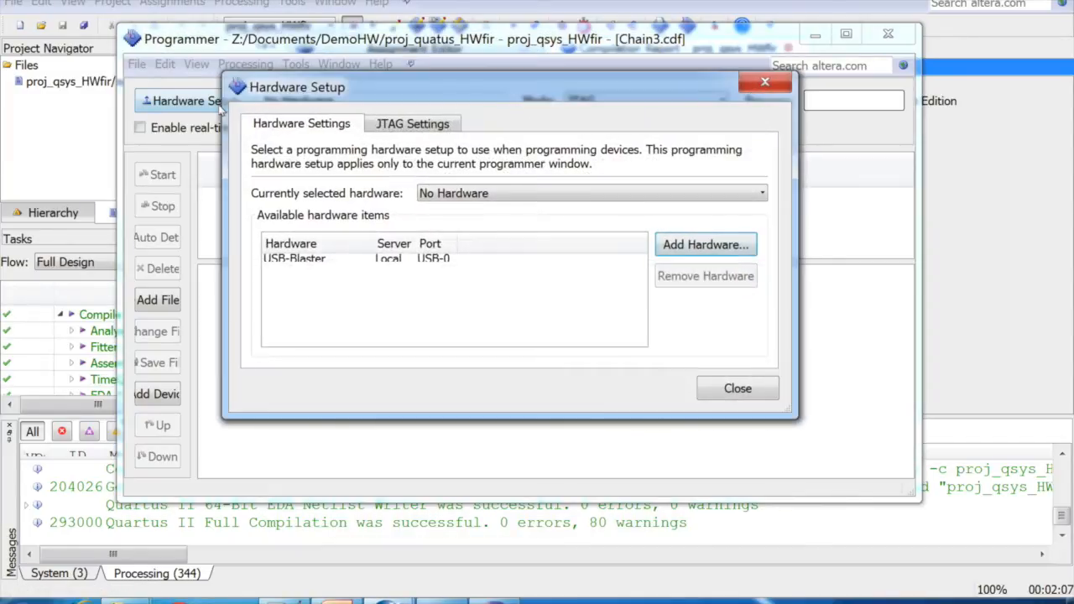
double_click(287, 260)
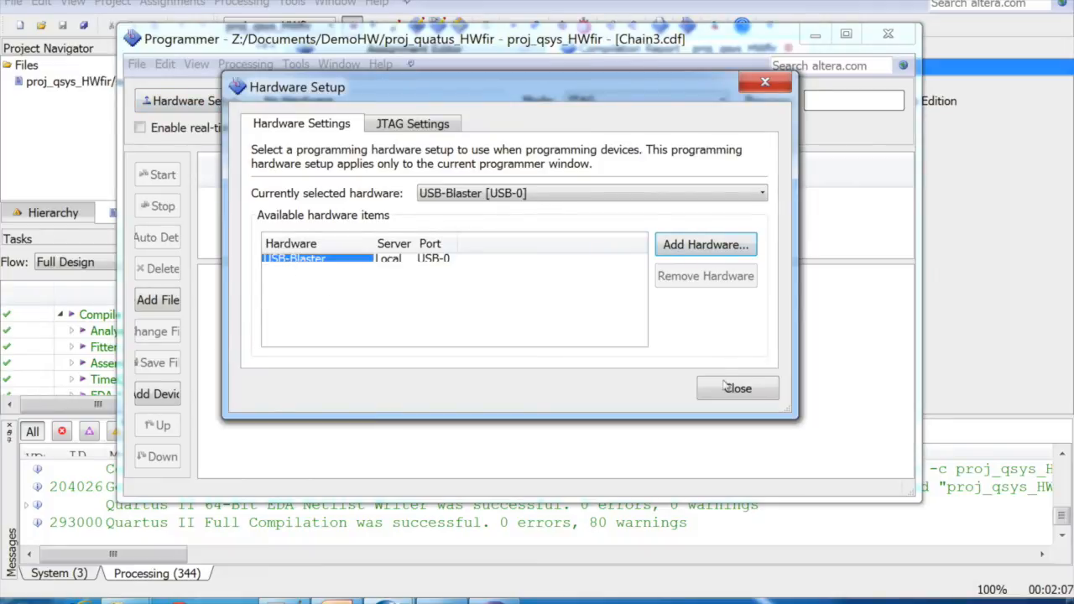
click(738, 388)
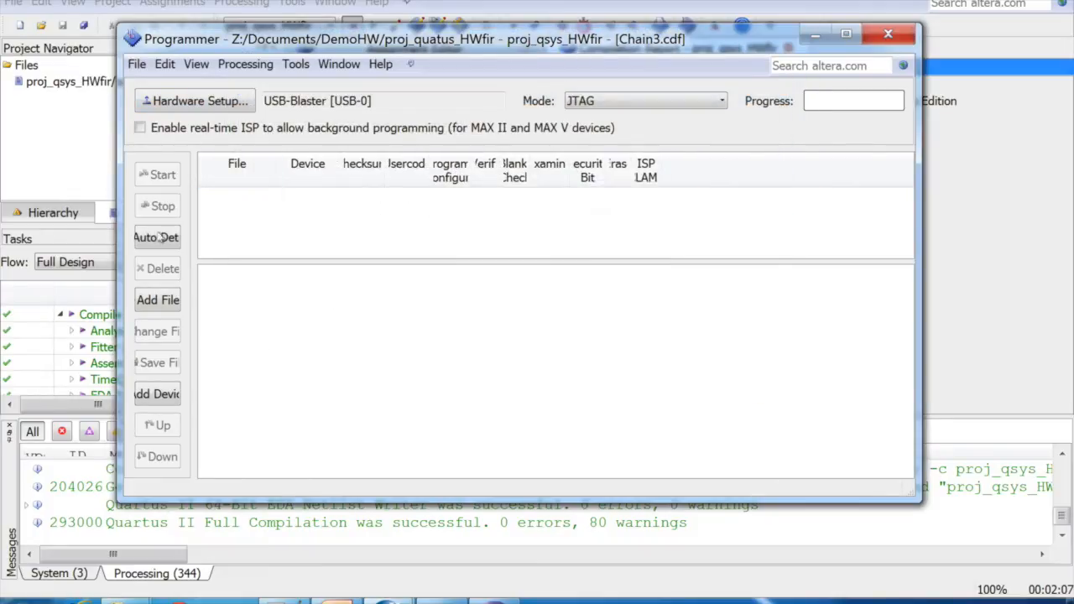
- Add proj_qsys_HWfir.sof from output_files to the programming chain and program the FPGA
click(156, 307)
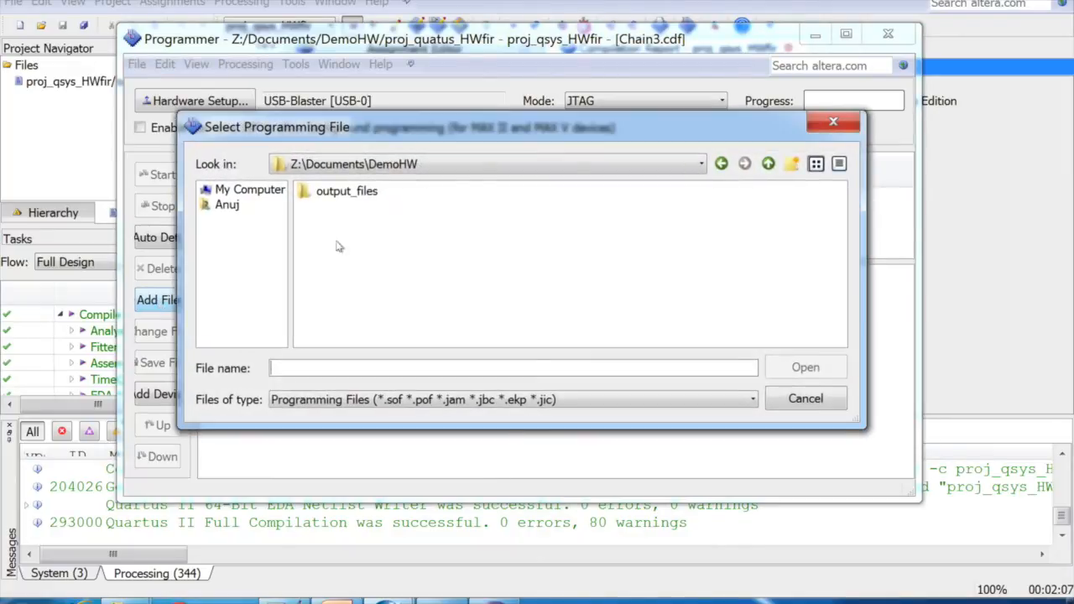
double_click(339, 228)
double_click(362, 211)
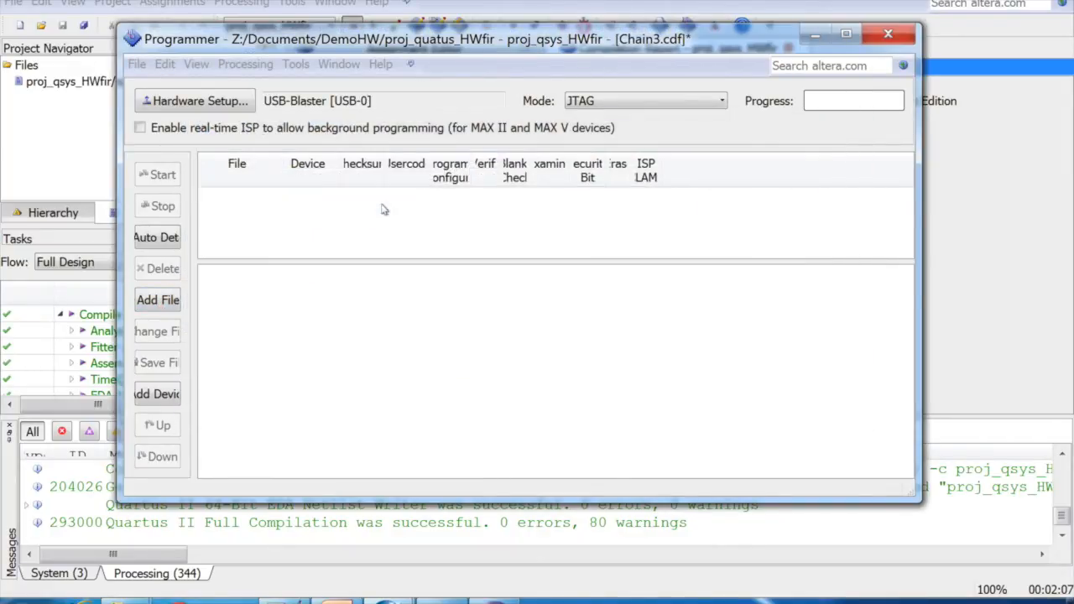
click(157, 176)
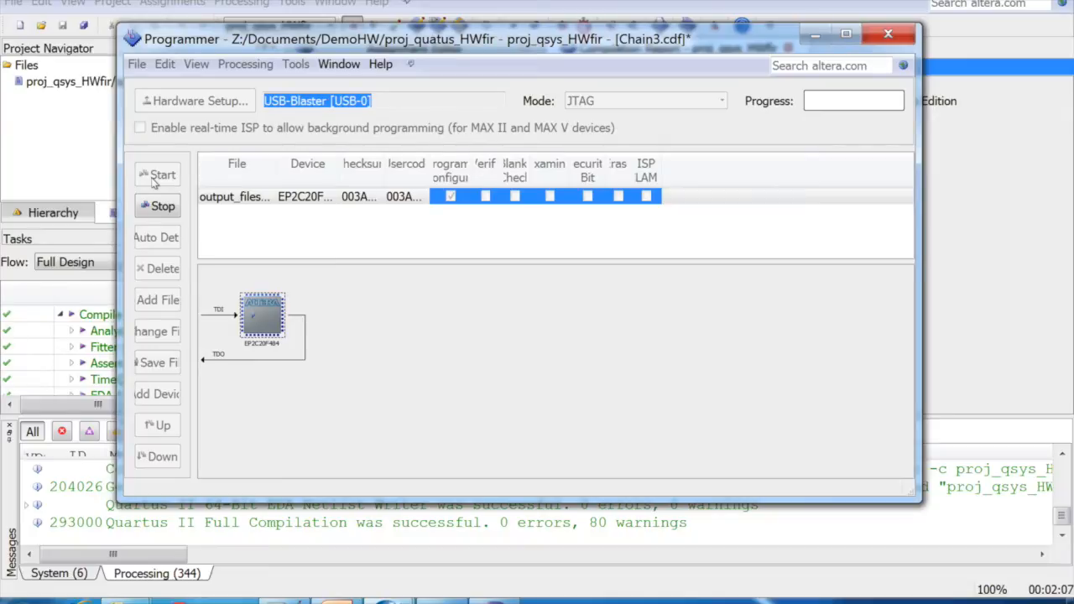
- Close the Programmer and save the chain description as Chain3 in output_files, added to the current project
click(889, 38)
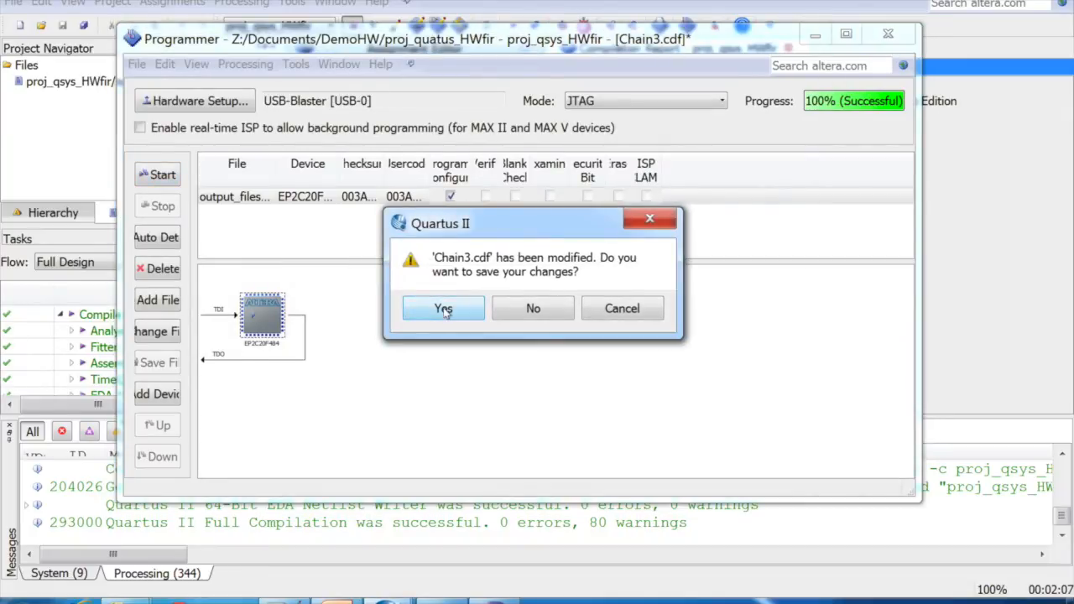
click(442, 309)
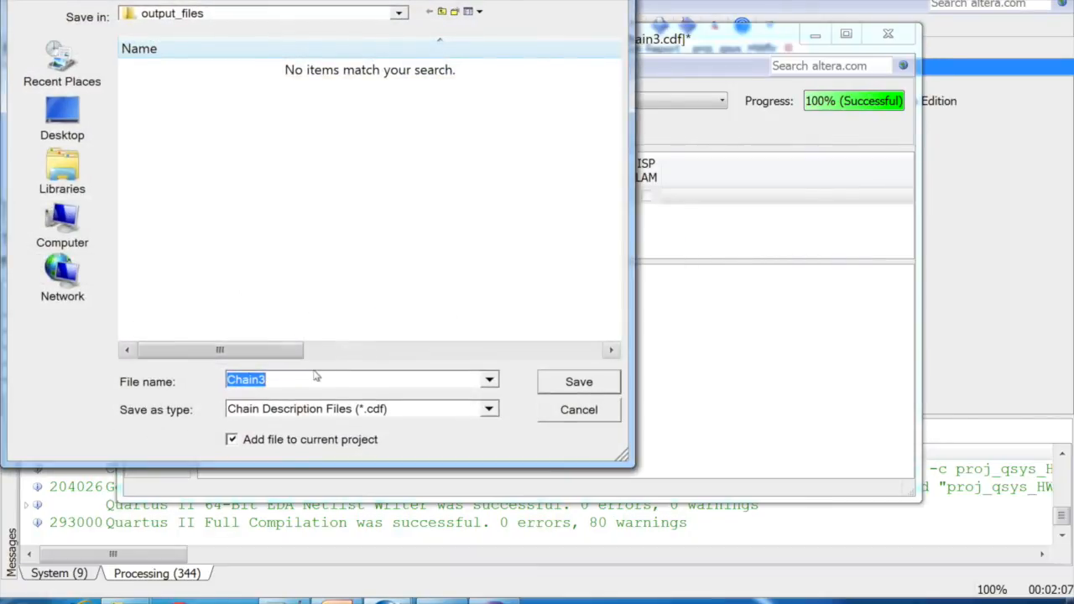
click(558, 381)
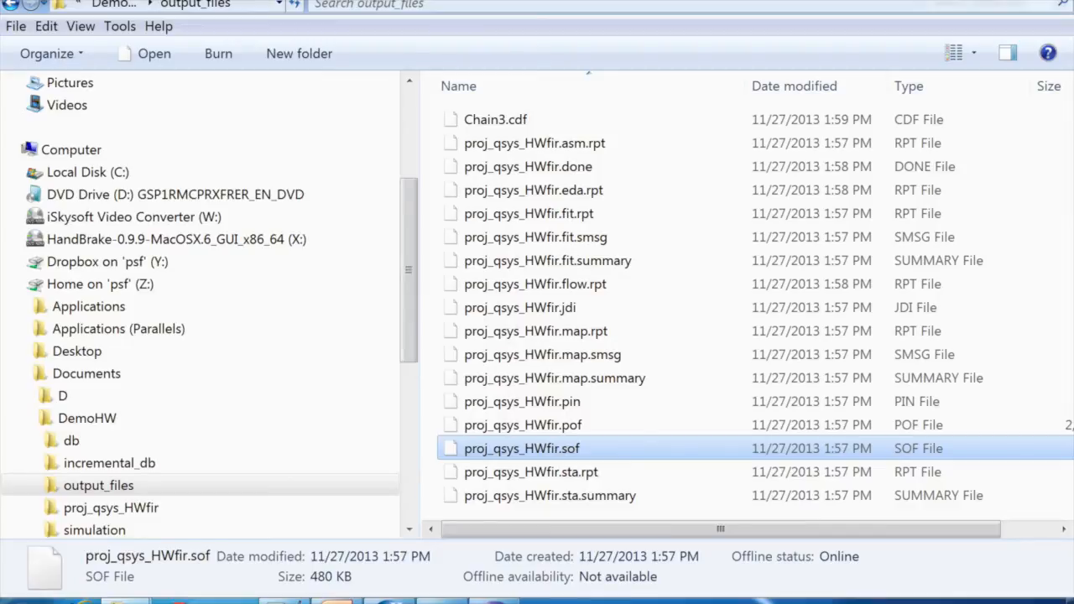
- Switch to Nios II Eclipse and start a new application and BSP from template based on proj_qsys_HWfir.sopcinfo in DemoHW
mouse_move(389, 600)
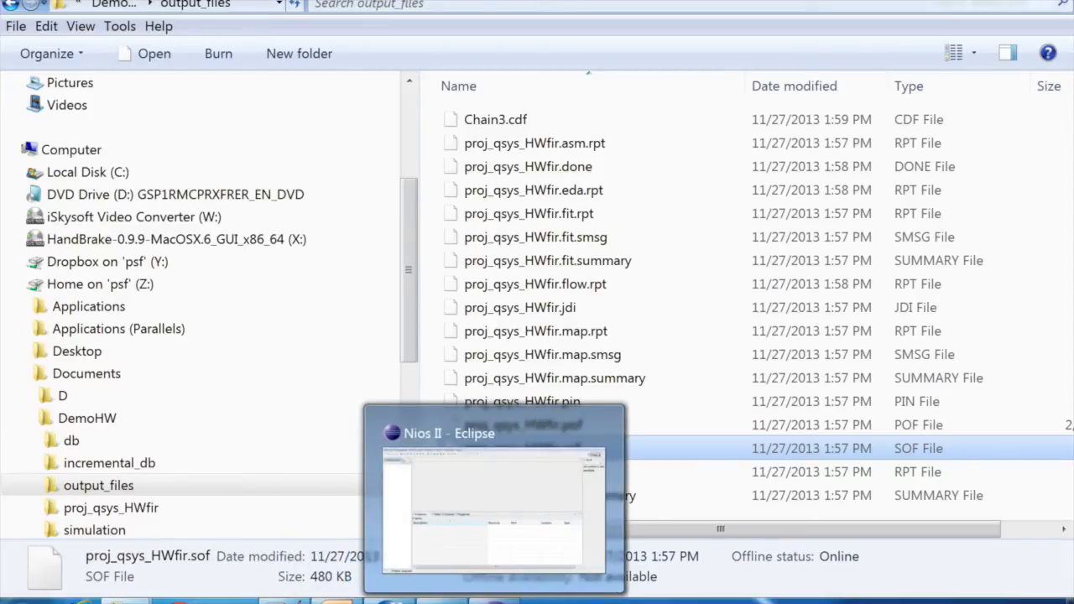
click(433, 521)
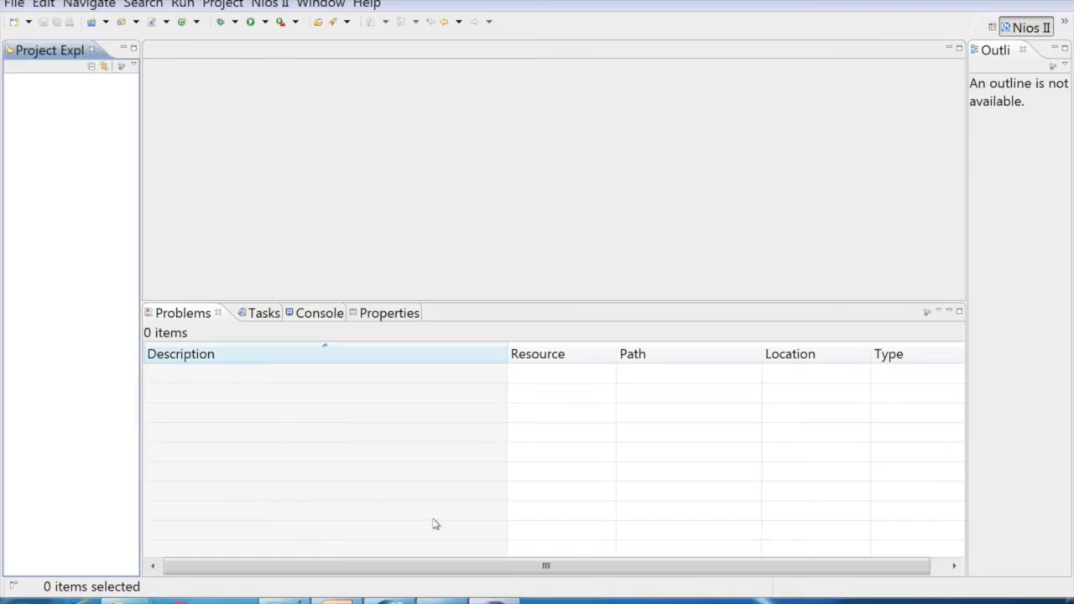
right_click(66, 223)
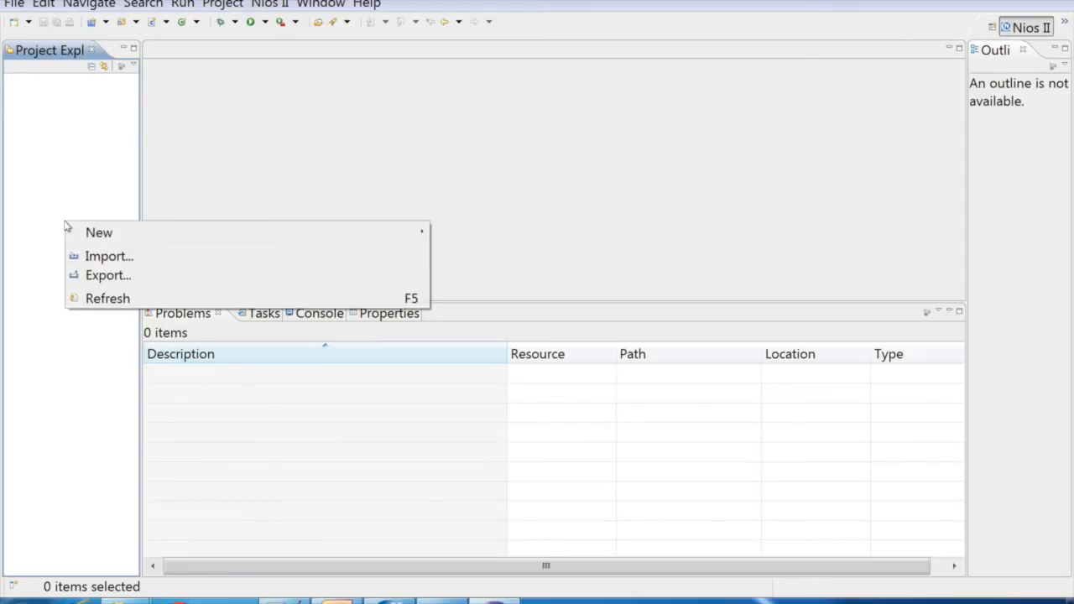
mouse_move(126, 239)
click(503, 277)
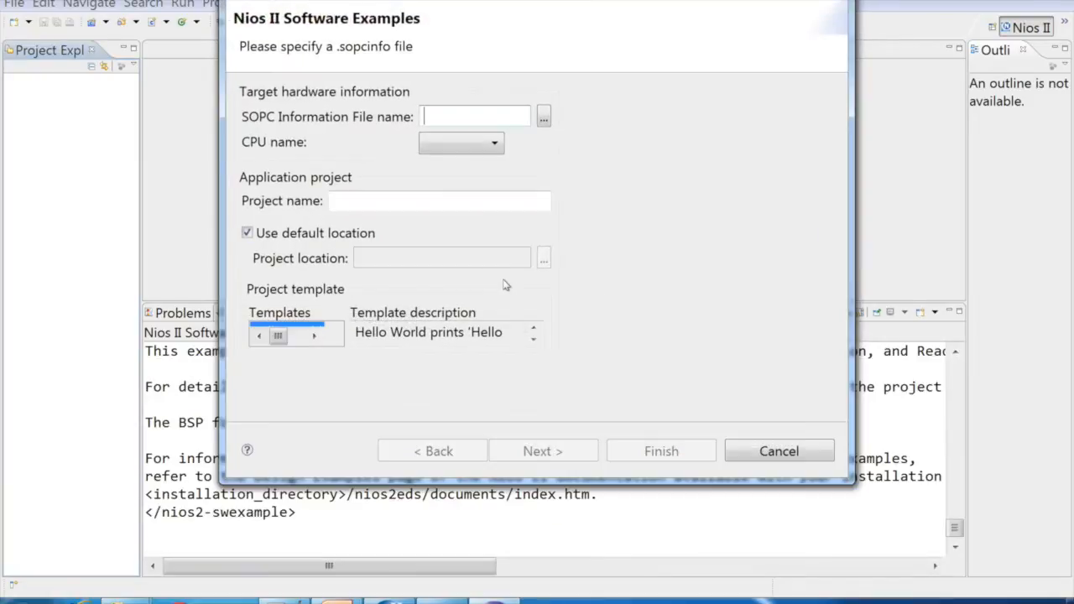
click(544, 118)
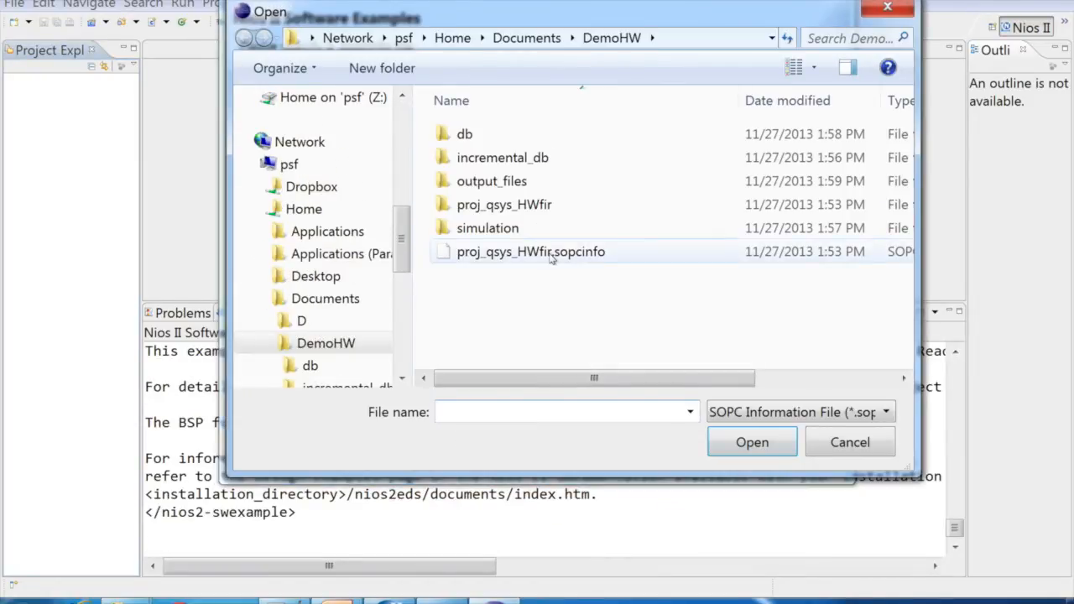
double_click(551, 252)
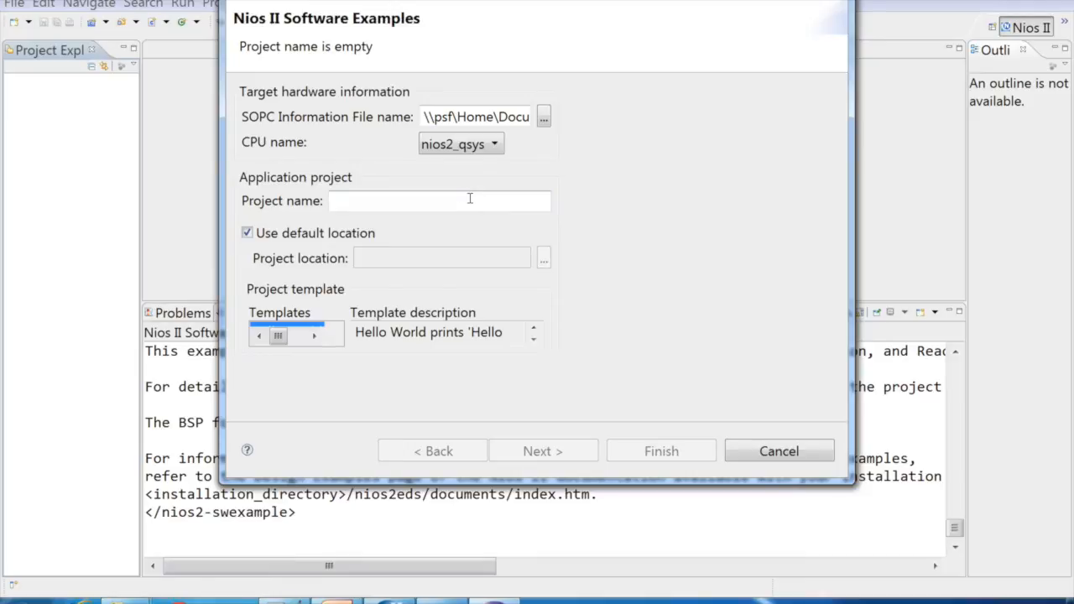
- Name the application project proj_nios_HWfir, turn off the default location and check the project path under DemoHW\software
text(proj_nios_)
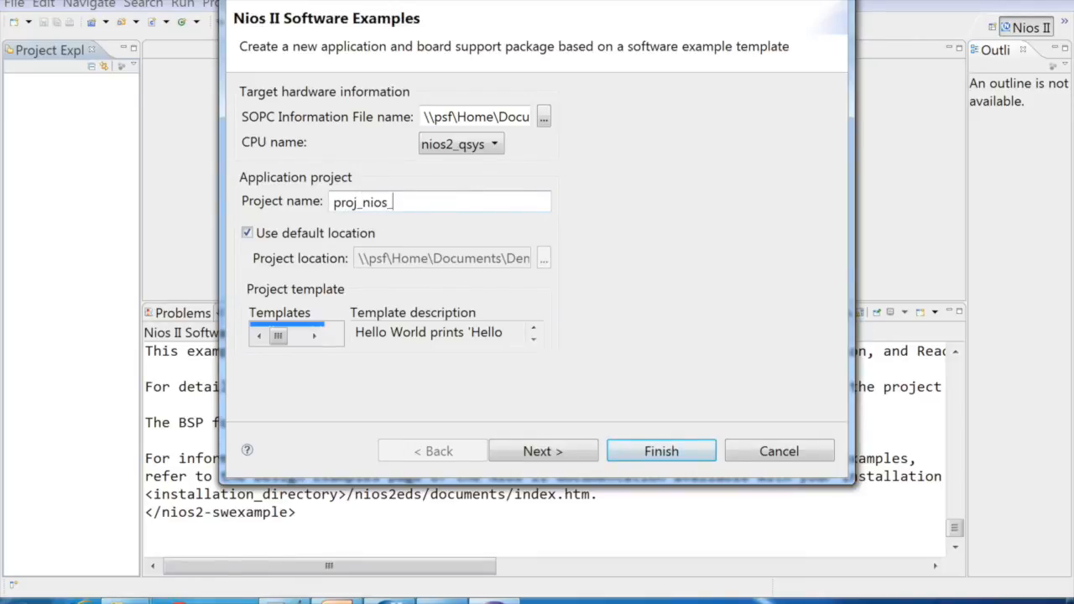
text(HWfir)
click(348, 233)
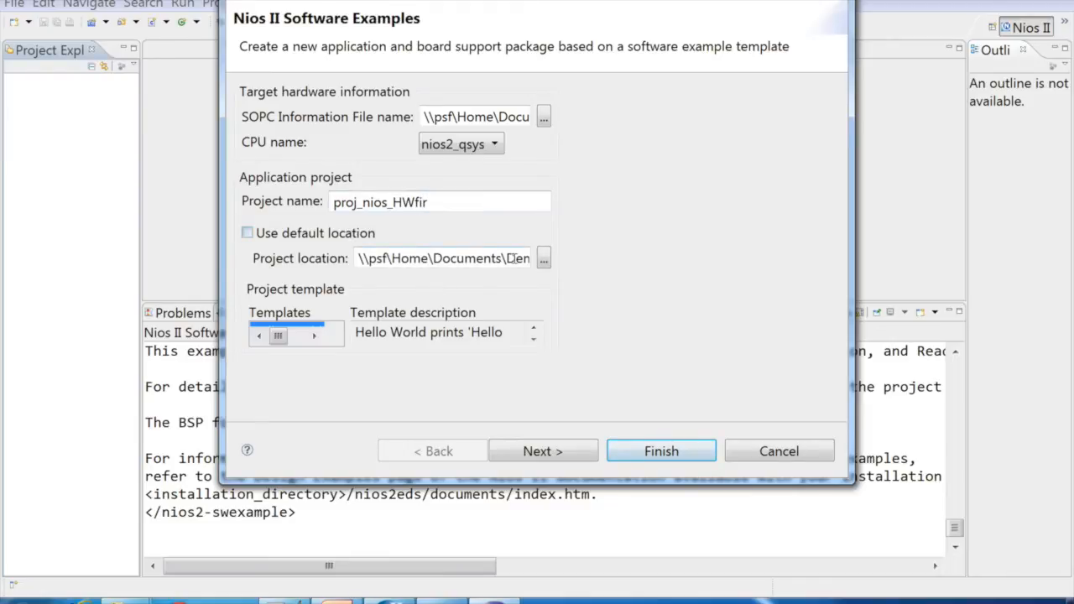
drag(489, 259, 621, 265)
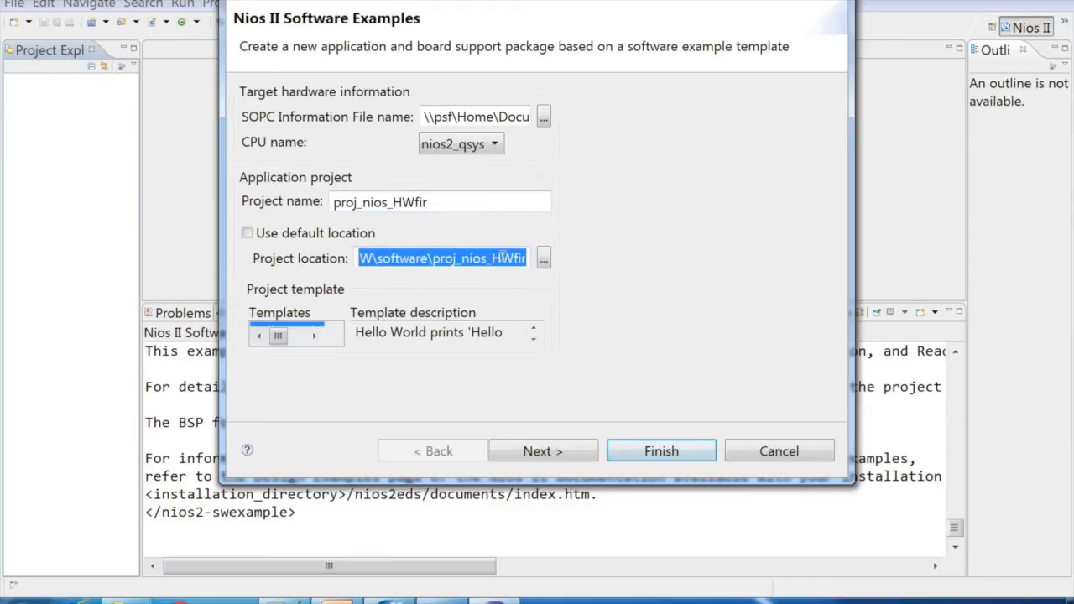
click(440, 257)
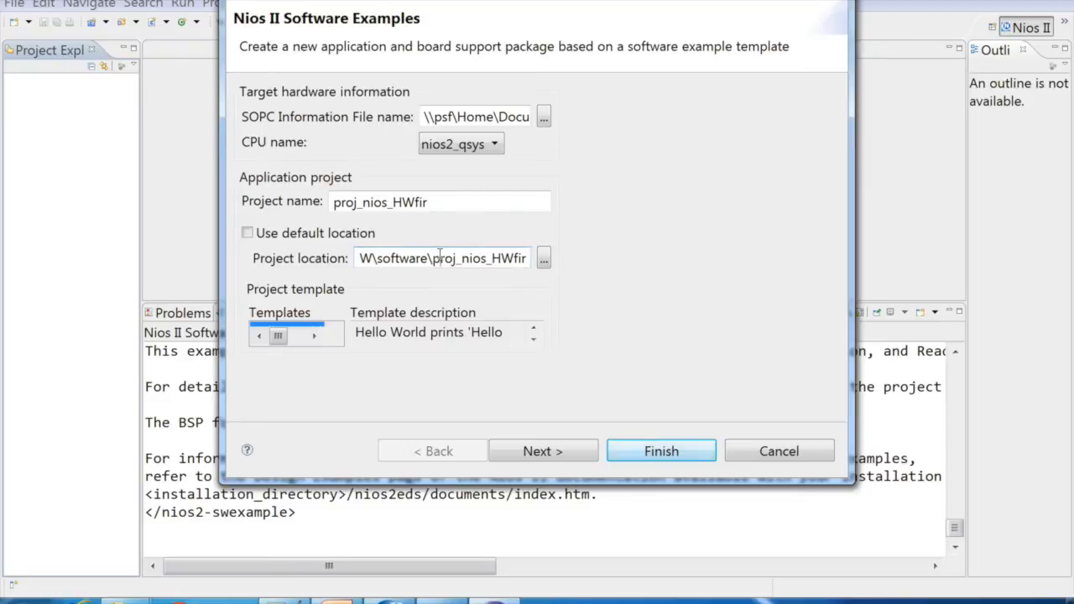
click(373, 260)
key(Left)
key(Left)
key(Left)
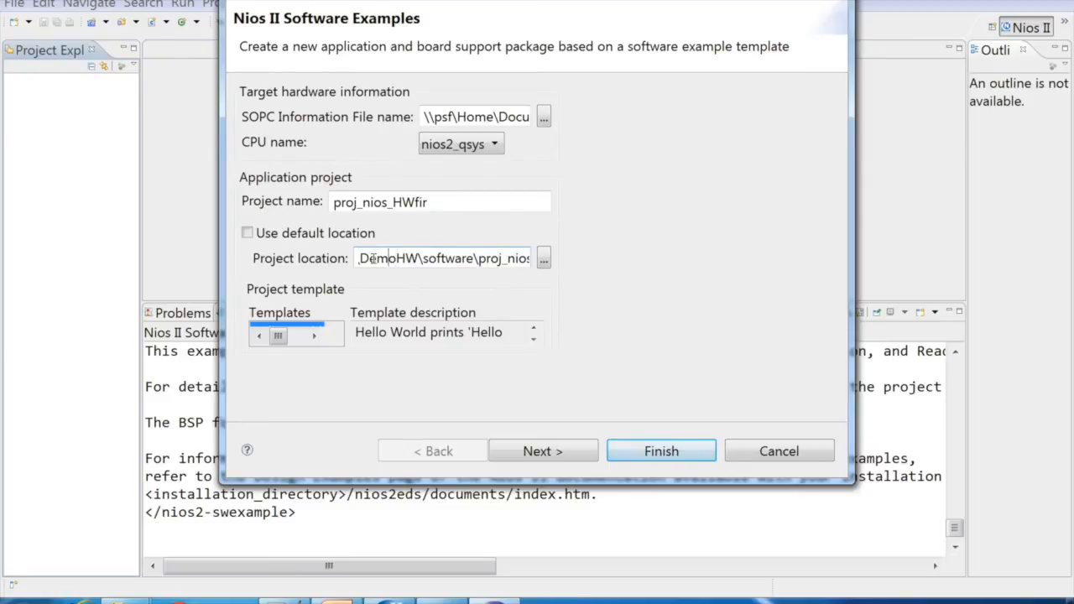
key(Right)
key(Right)
key(Right)
key(Right)
key(Right)
key(Right)
key(Right)
key(Right)
key(Right)
key(Right)
key(Right)
- Choose the Hello World Small template and create the application project with its BSP
key(Down)
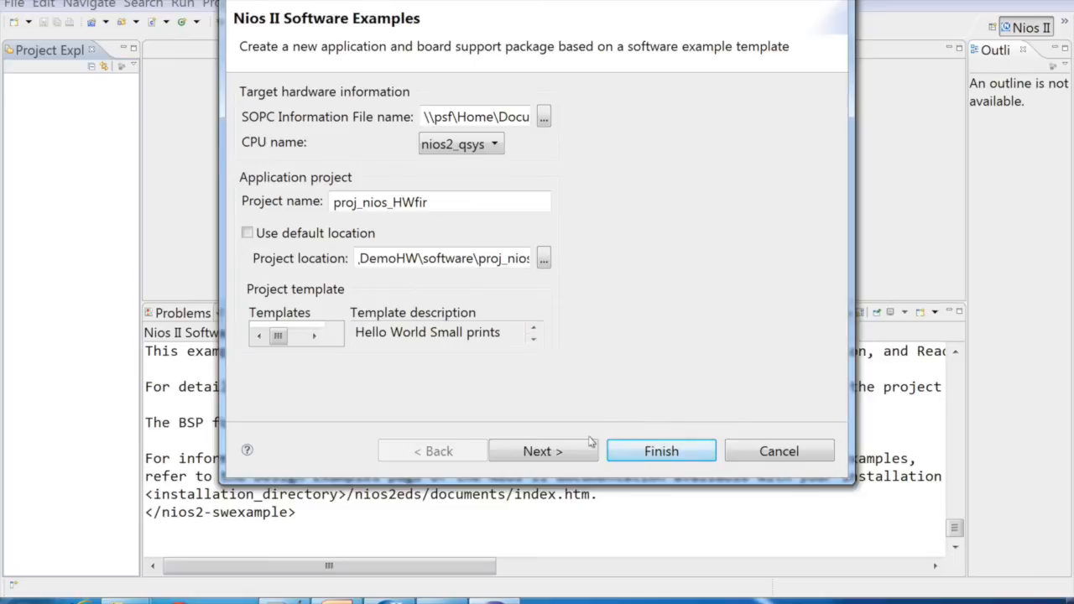
click(613, 451)
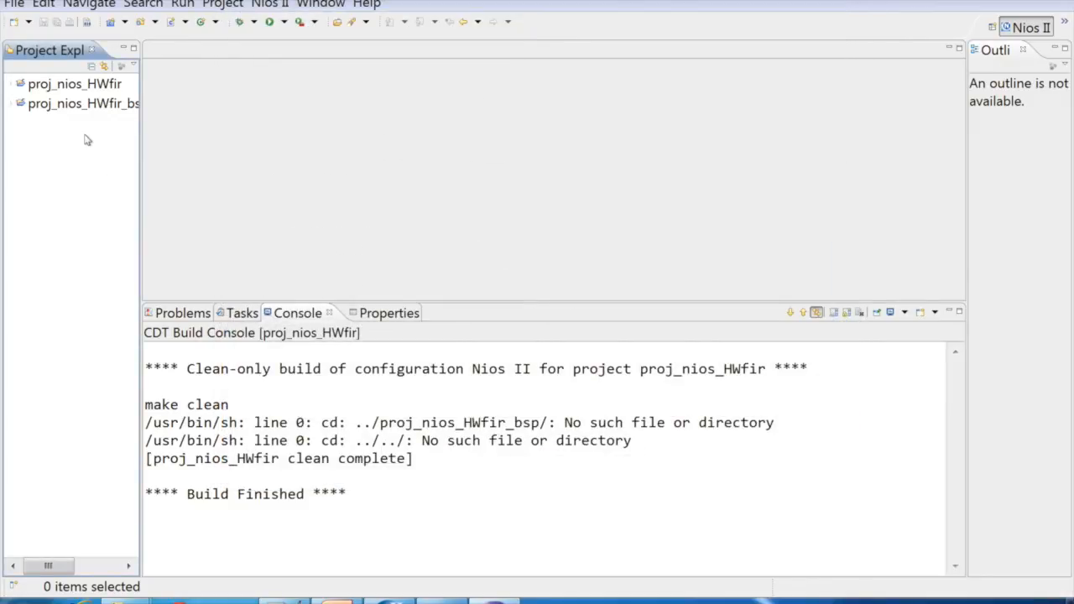
- Expand the proj_nios_HWfir project, open hello_world_small.c and enlarge the code editor area
double_click(61, 87)
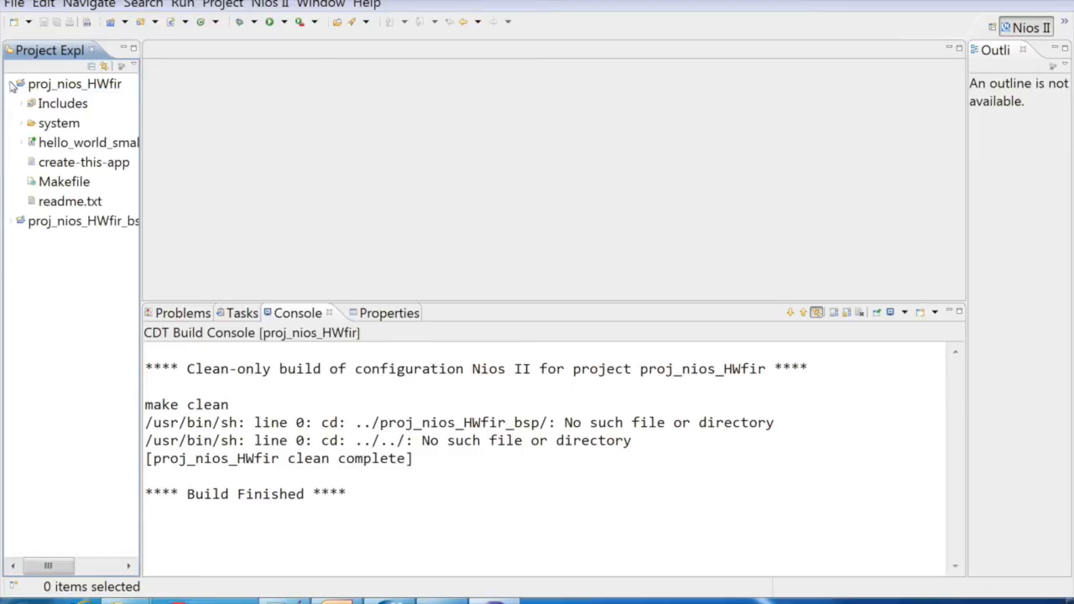
click(61, 86)
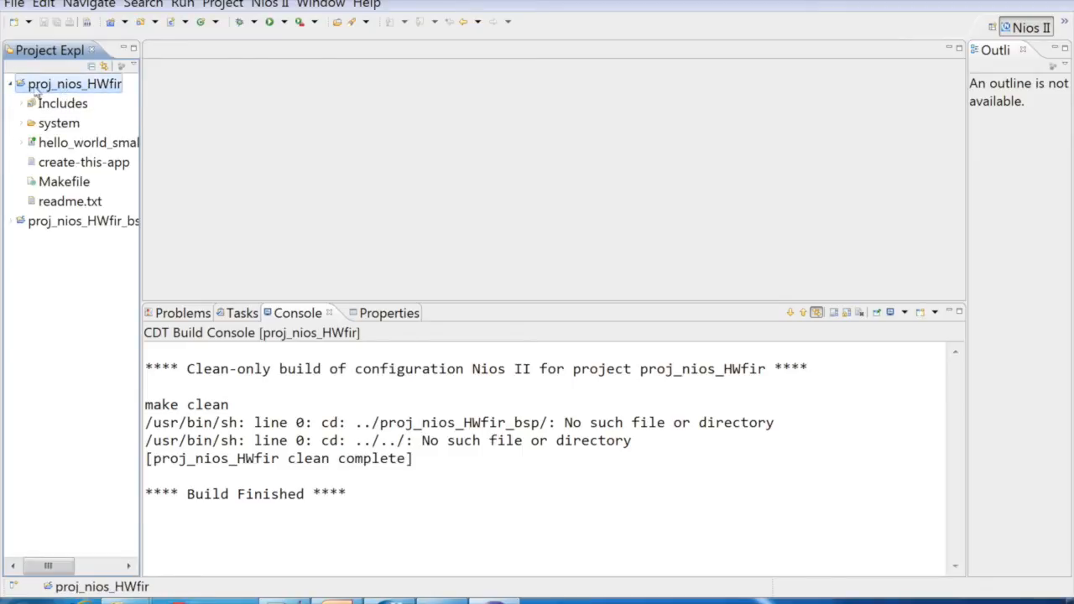
click(76, 143)
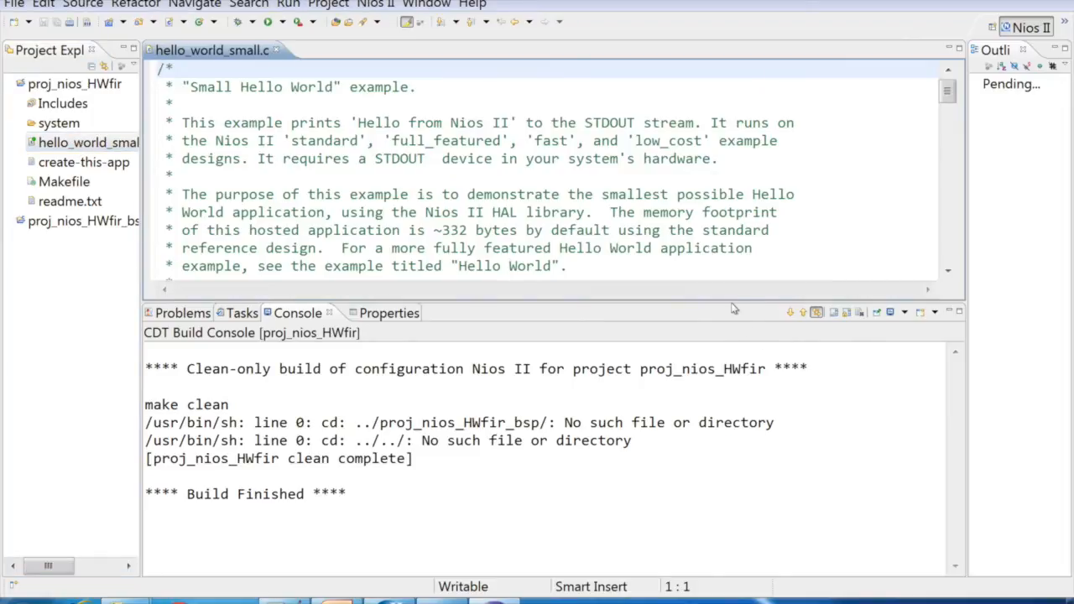
drag(732, 307, 735, 371)
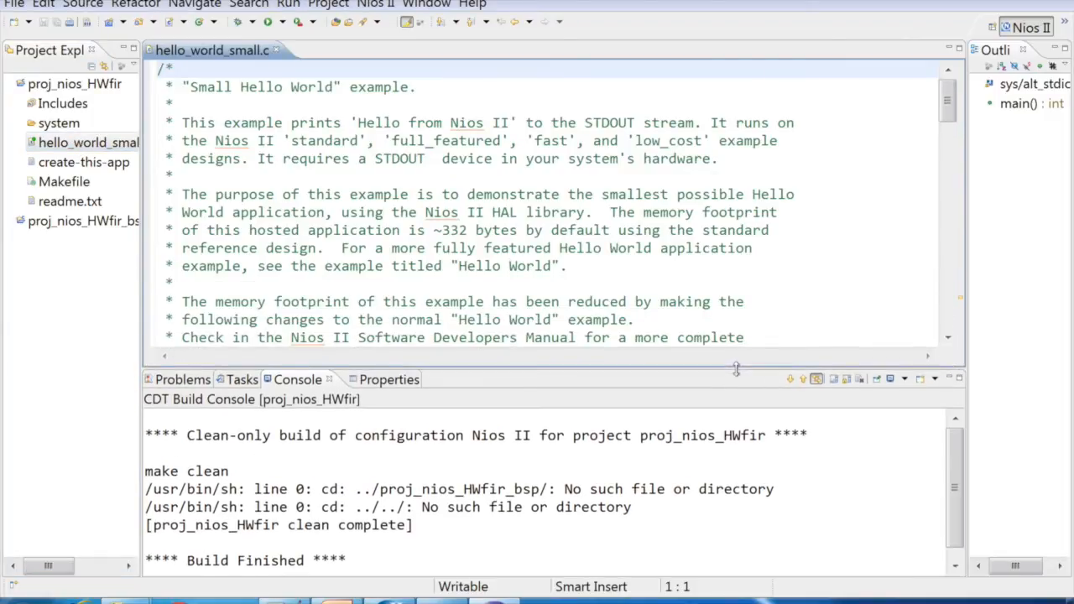
- Look over the main code at the end of hello_world_small.c and build the proj_nios_HWfir project
drag(946, 99, 963, 312)
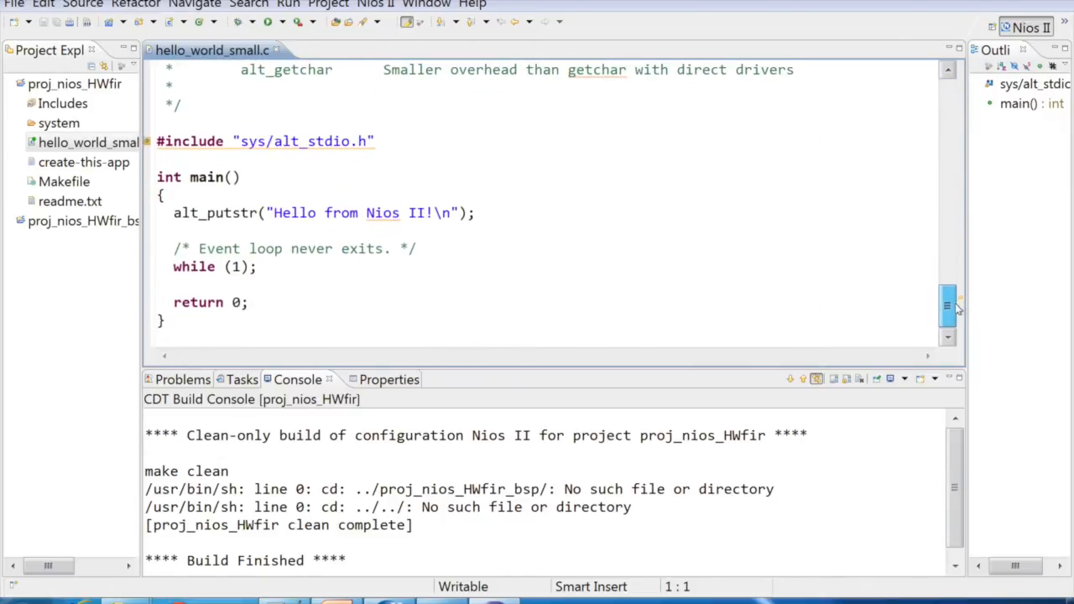
drag(167, 321, 158, 139)
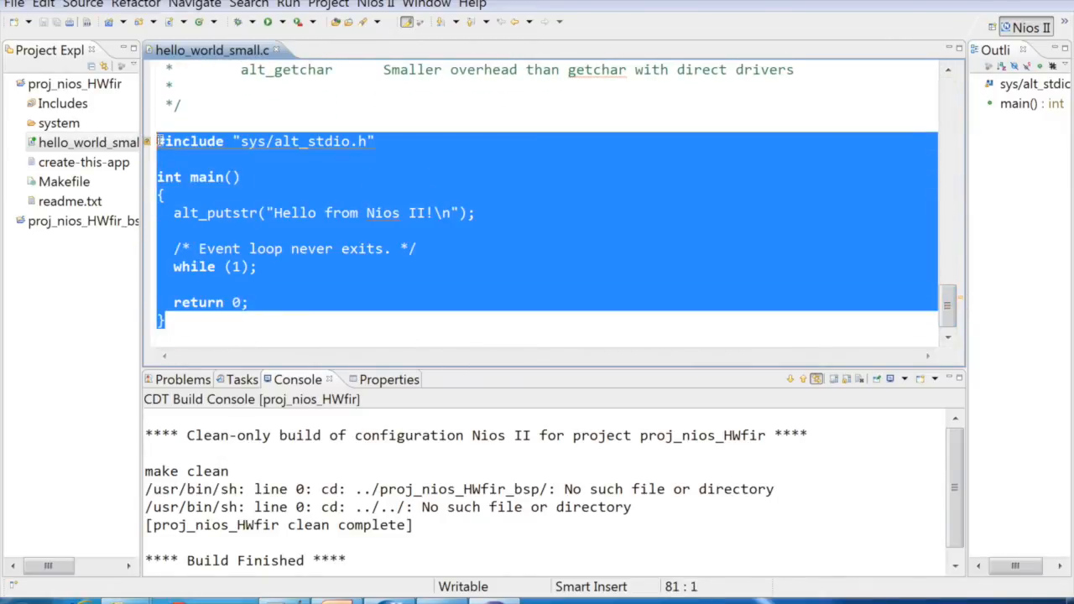
right_click(47, 83)
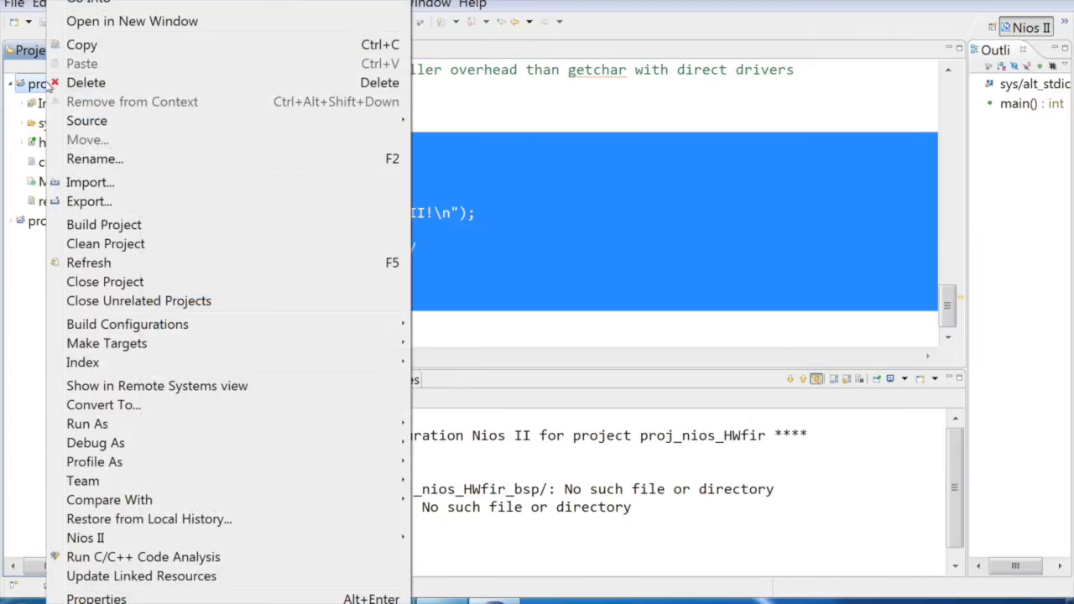
click(139, 228)
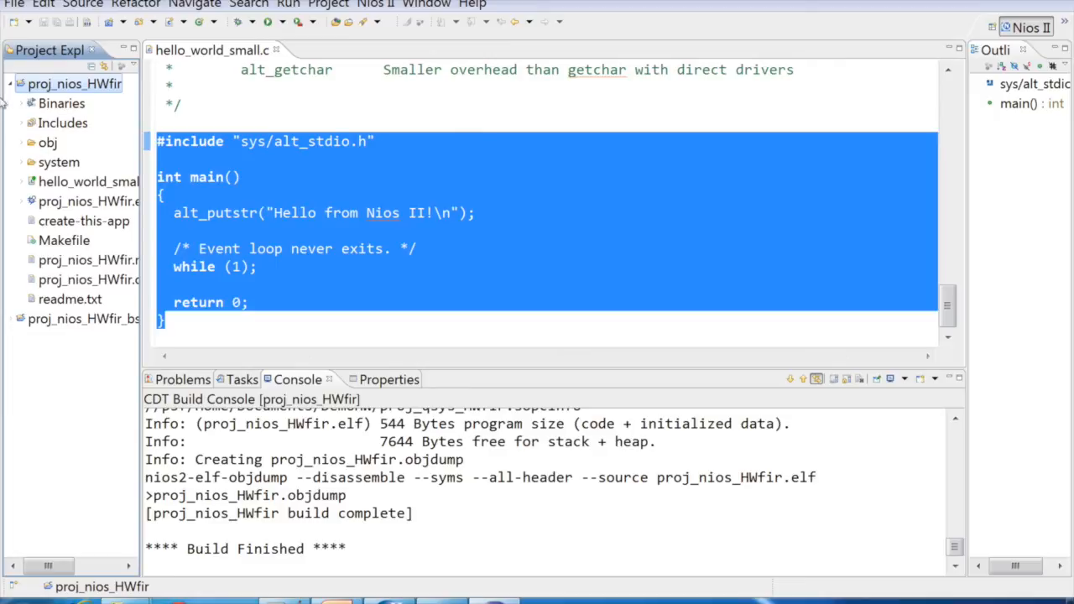
- Run proj_nios_HWfir as Nios II Hardware and enlarge the Run Configurations dialog to show its full contents
right_click(49, 87)
mouse_move(428, 426)
click(472, 462)
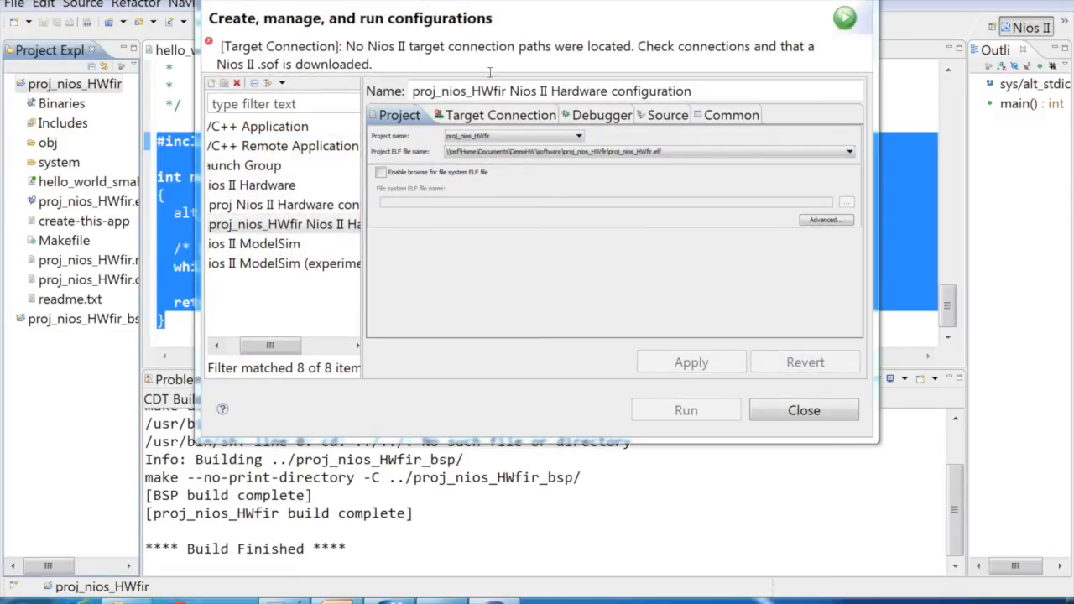
drag(524, 0, 367, 39)
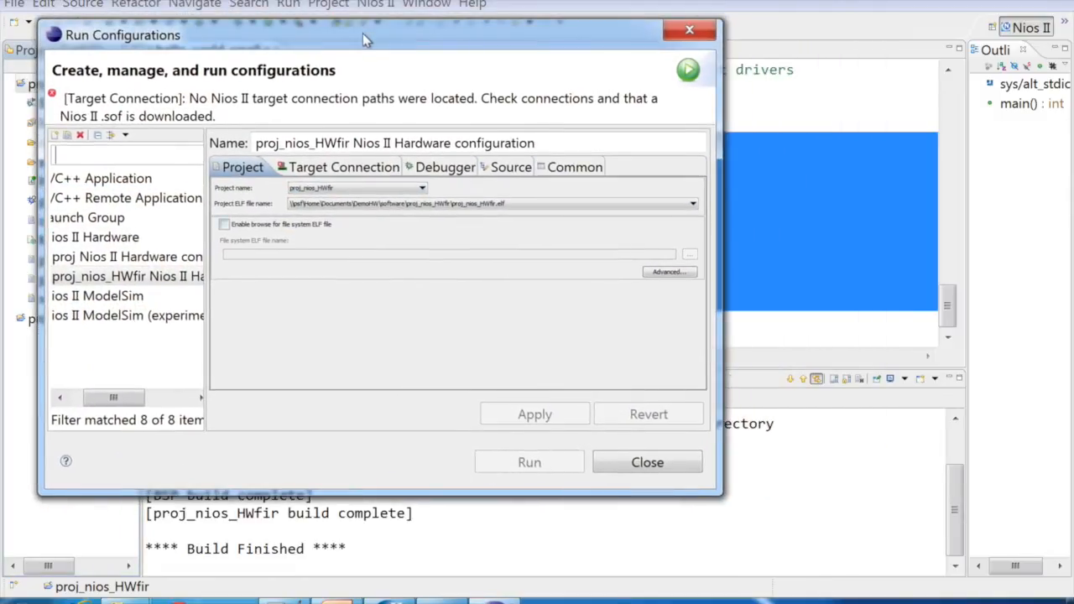
drag(721, 495, 941, 532)
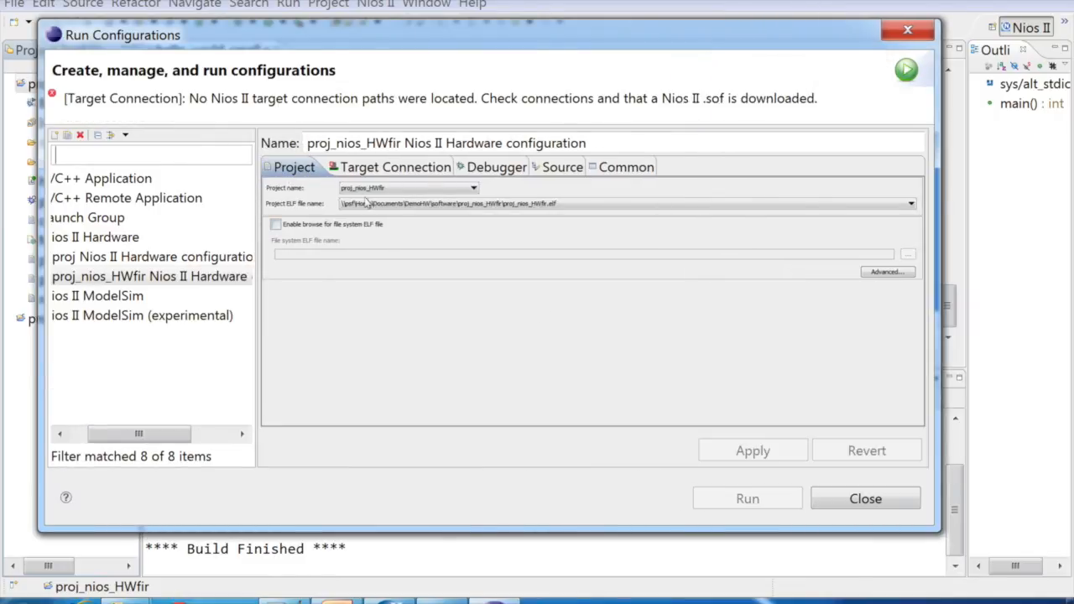
- In the target connection settings, ignore mismatched system ID and system timestamp, and run the configuration on the board
click(386, 168)
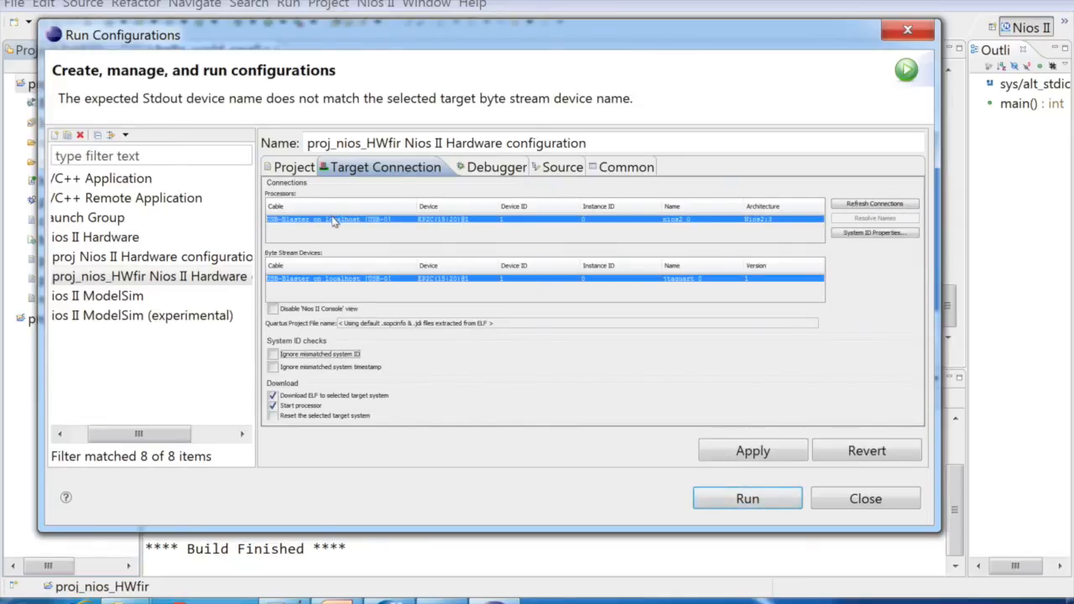
click(771, 453)
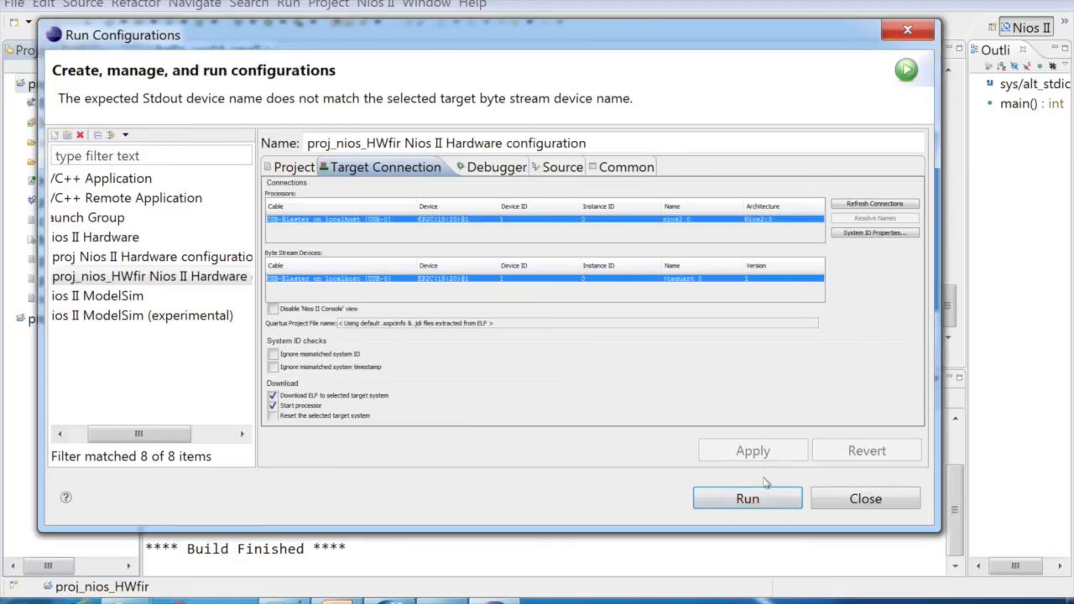
click(273, 368)
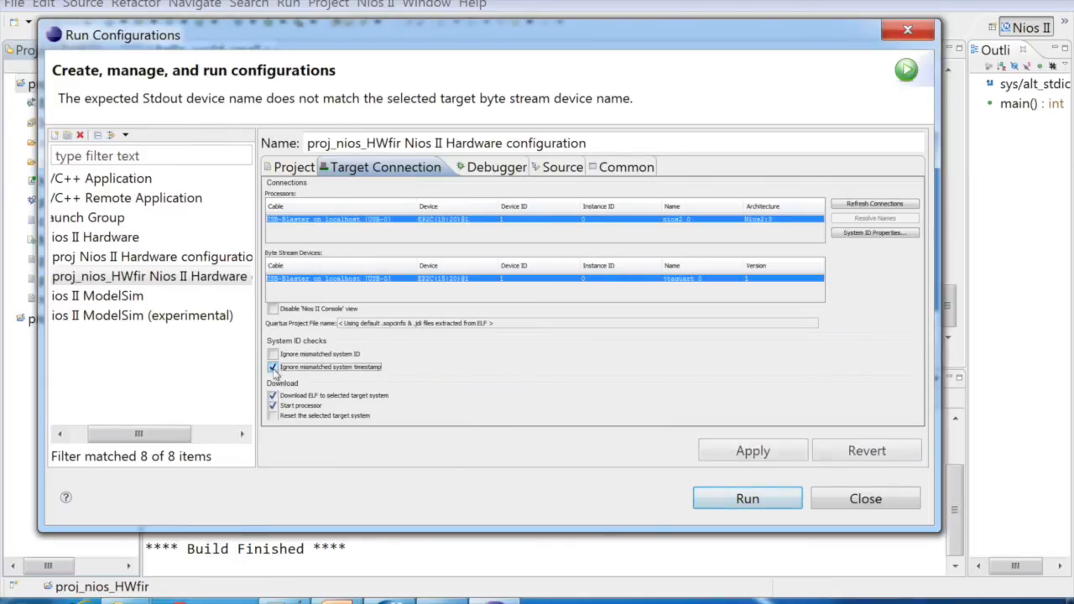
click(272, 354)
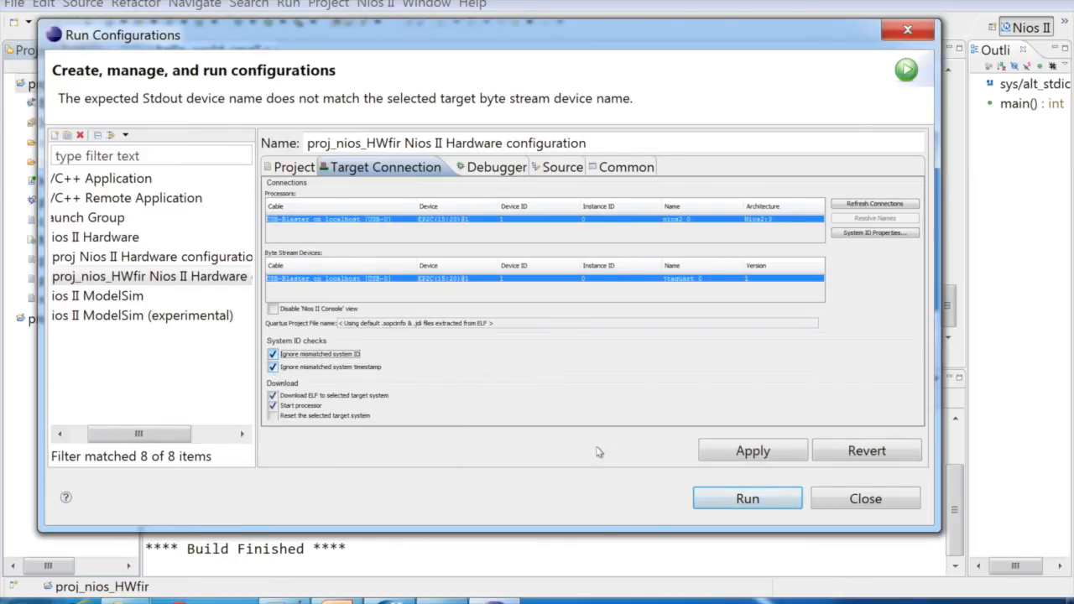
click(747, 499)
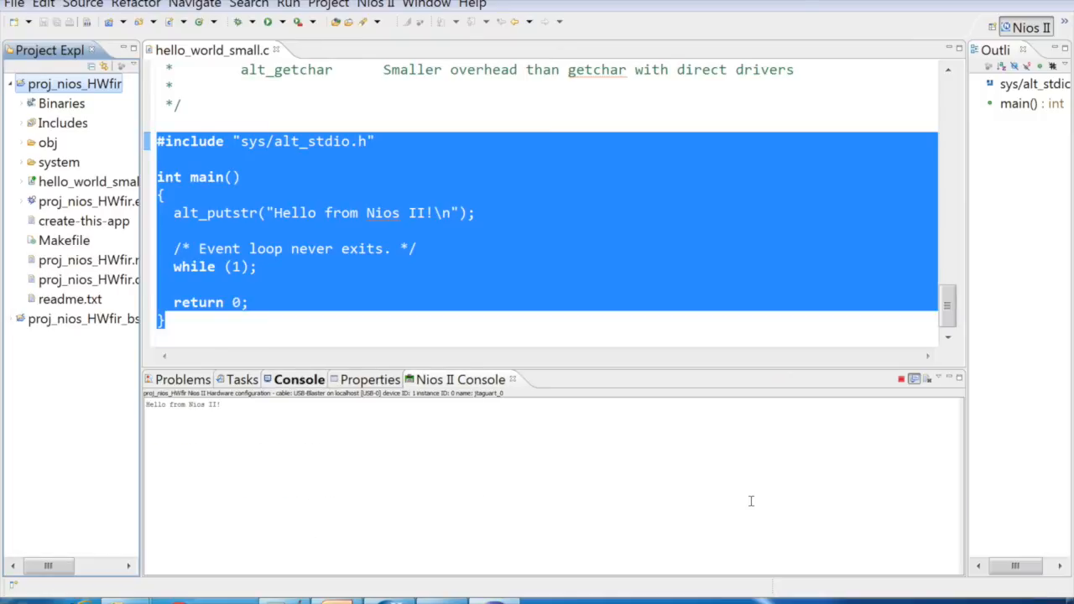
- Compare the program's output in the Nios II Console with the alt_putstr line in hello_world_small.c
click(227, 413)
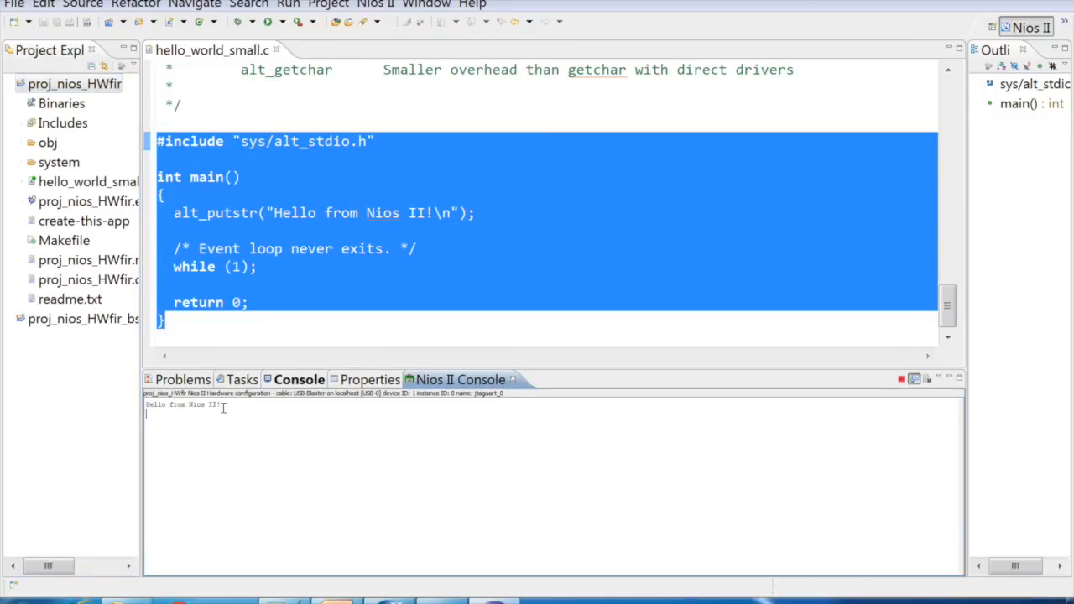
click(478, 230)
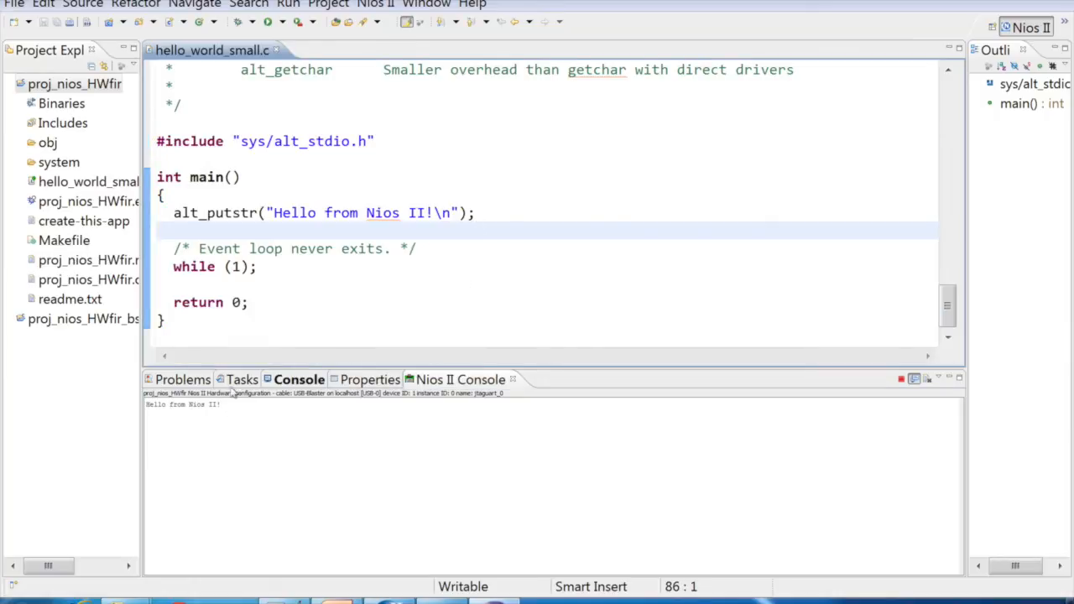
drag(222, 406, 141, 405)
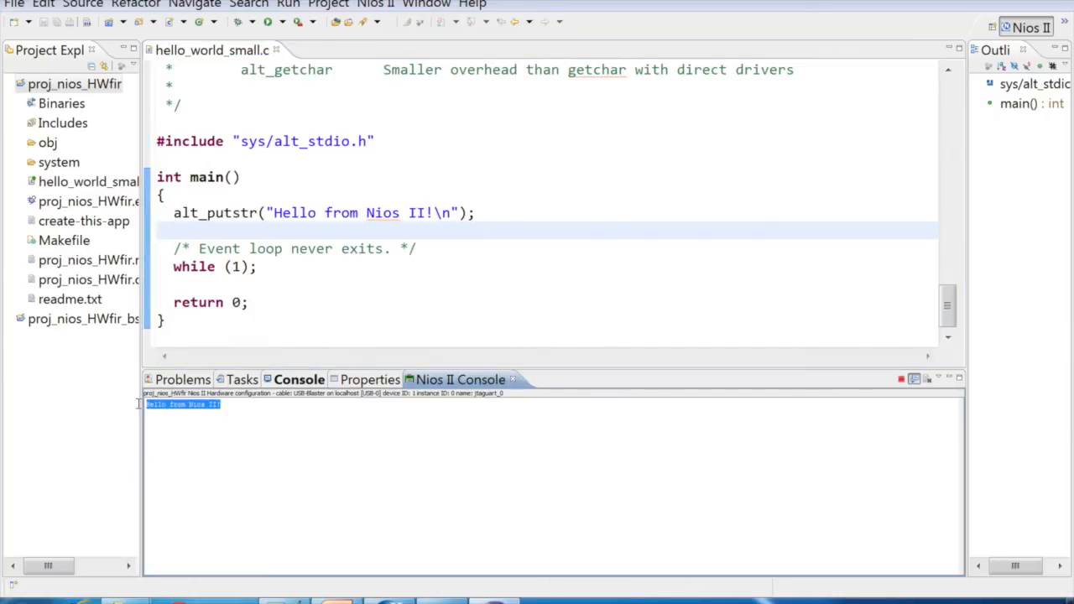
click(362, 486)
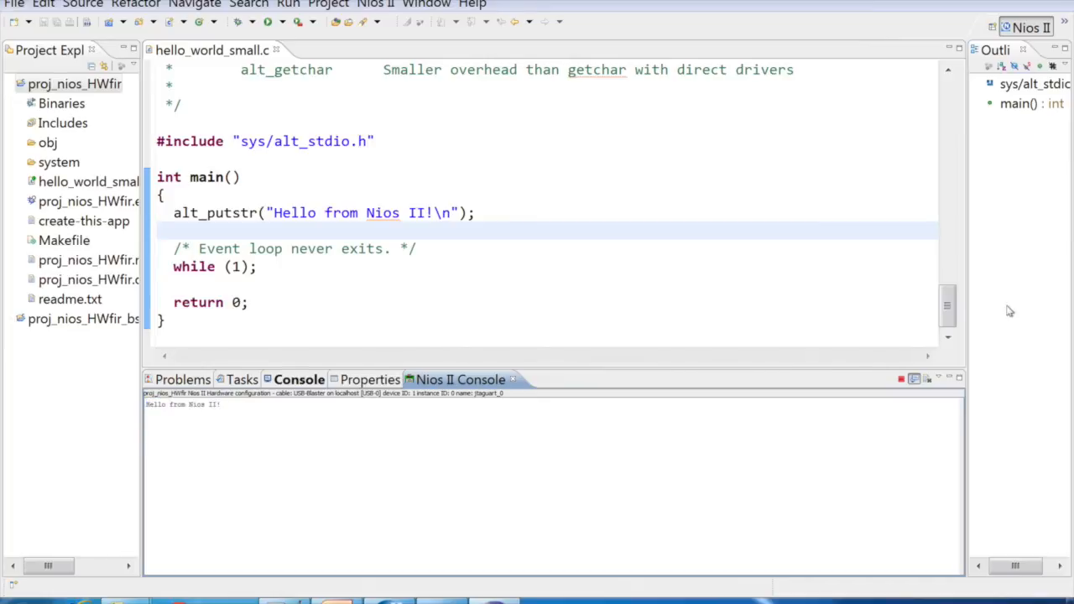
drag(948, 304, 948, 302)
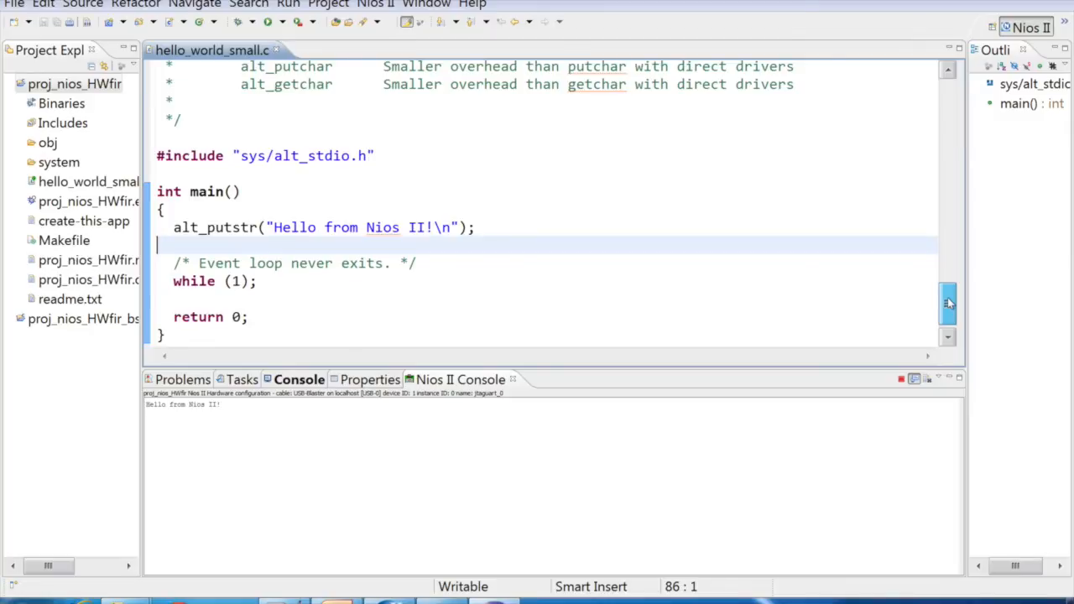
drag(948, 303, 947, 307)
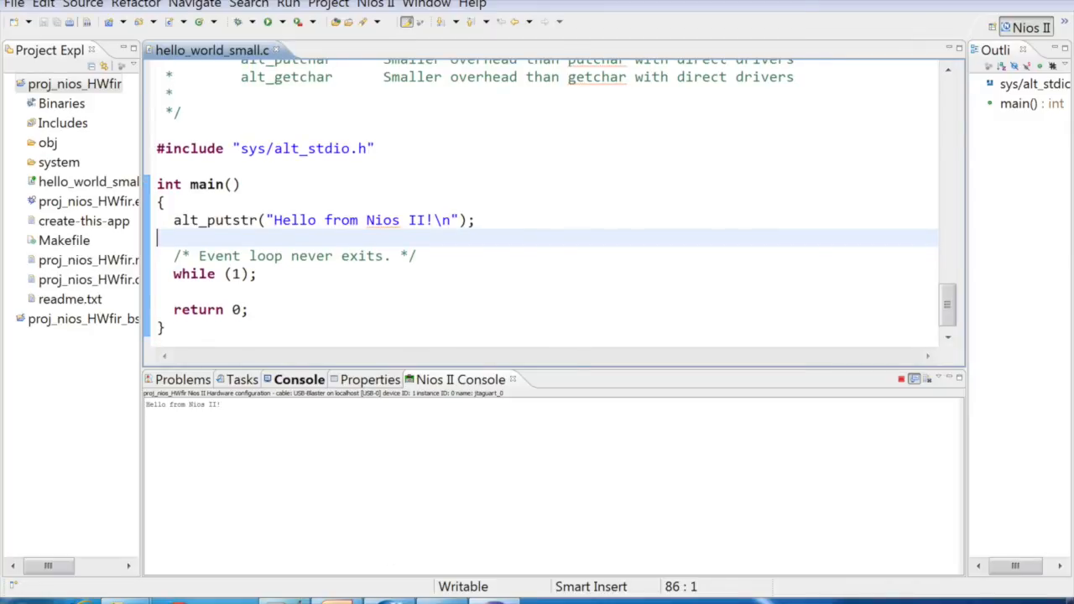
- Copy the entire FIR source code from the external text editor and replace all of hello_world_small.c in Eclipse with it
key(alt+Tab)
click(378, 344)
key(ctrl+a)
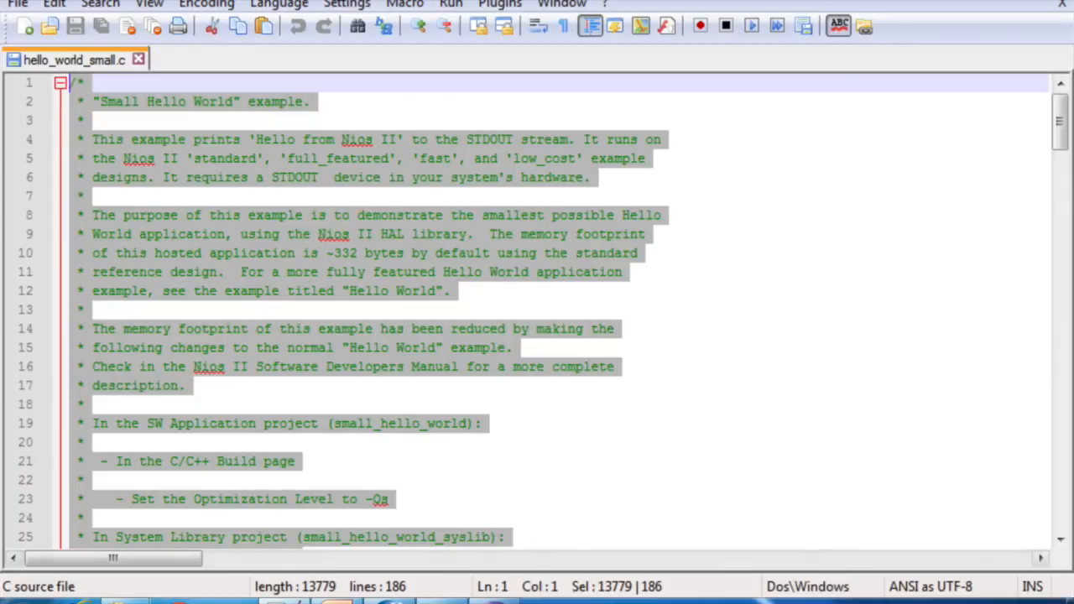
key(alt+Tab)
click(429, 302)
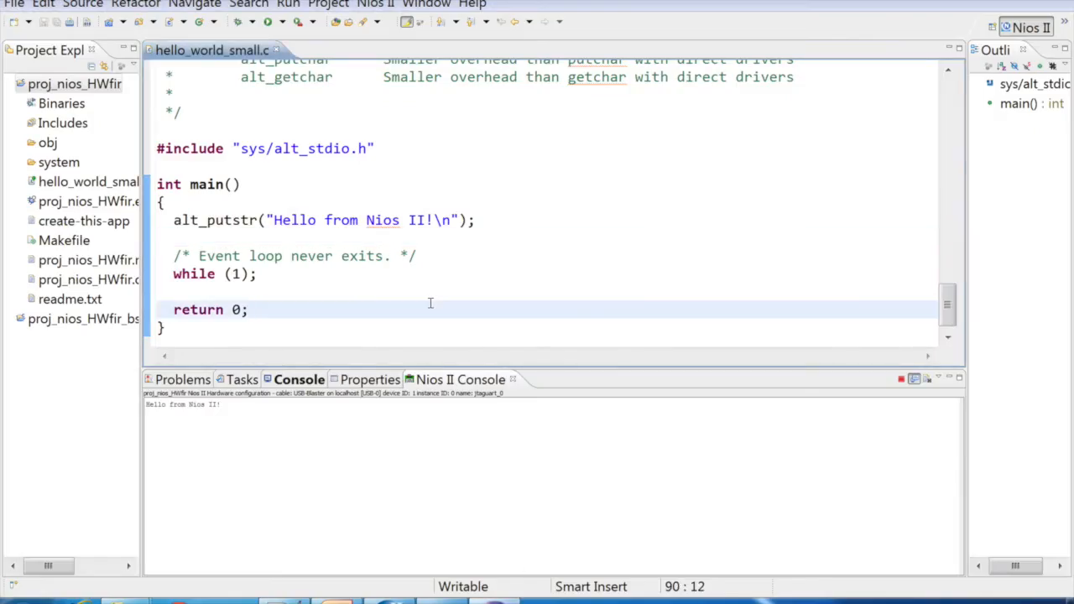
key(ctrl+a)
key(ctrl+v)
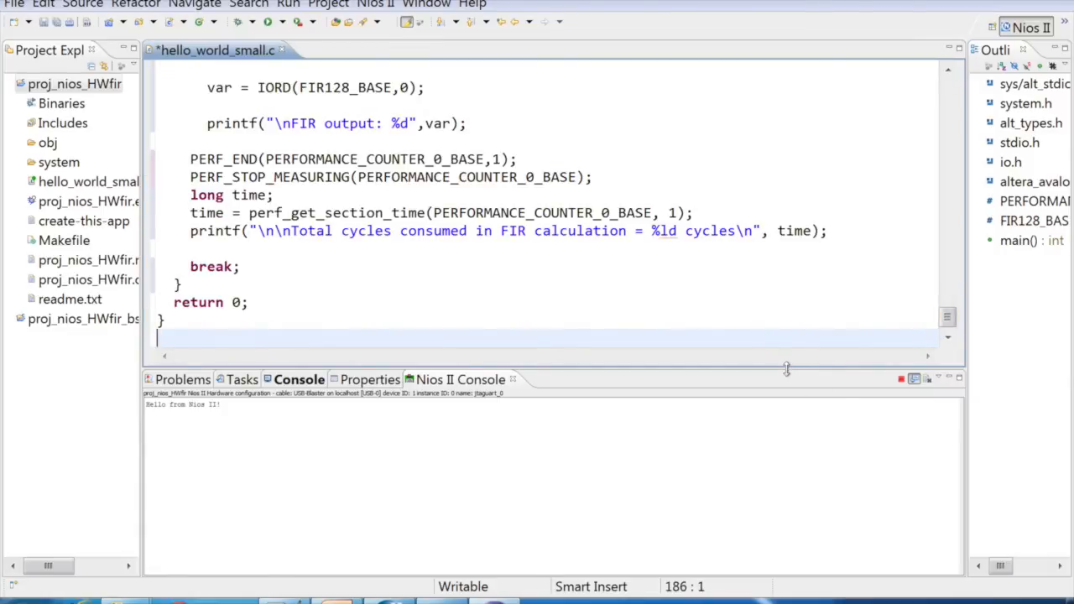
- Enlarge the code editor area and check the defined performance counter and fir128 base addresses against the system contents in Qsys
click(781, 439)
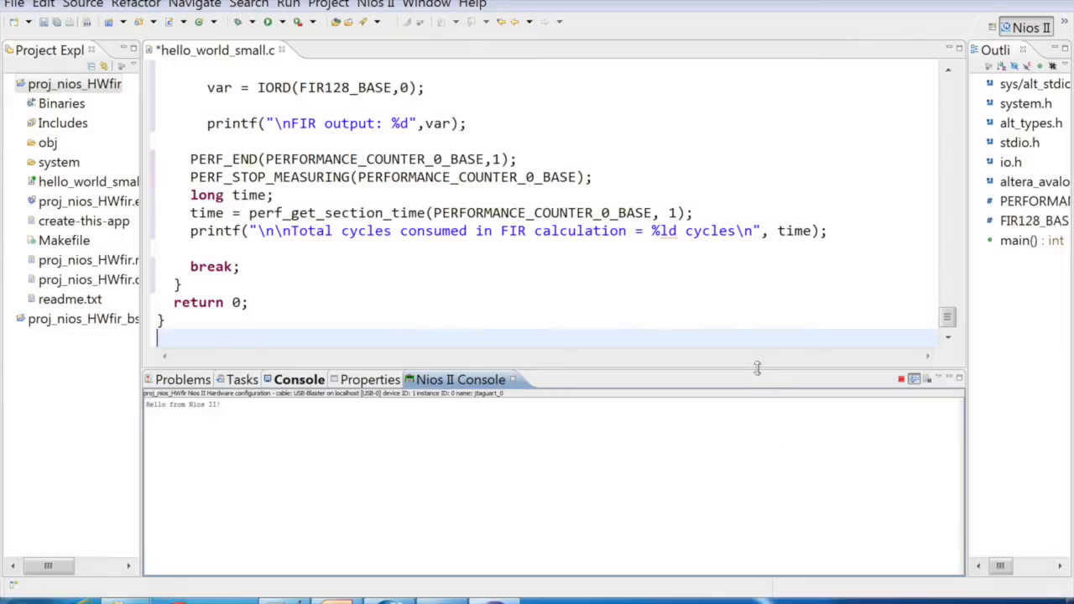
drag(757, 368, 772, 493)
drag(939, 433, 951, 253)
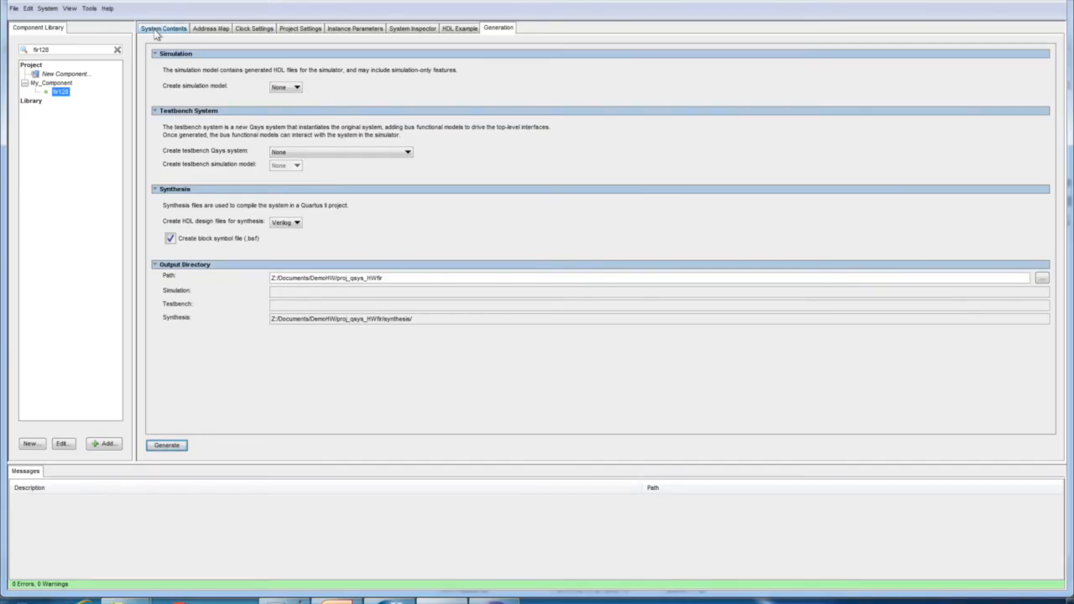
click(163, 29)
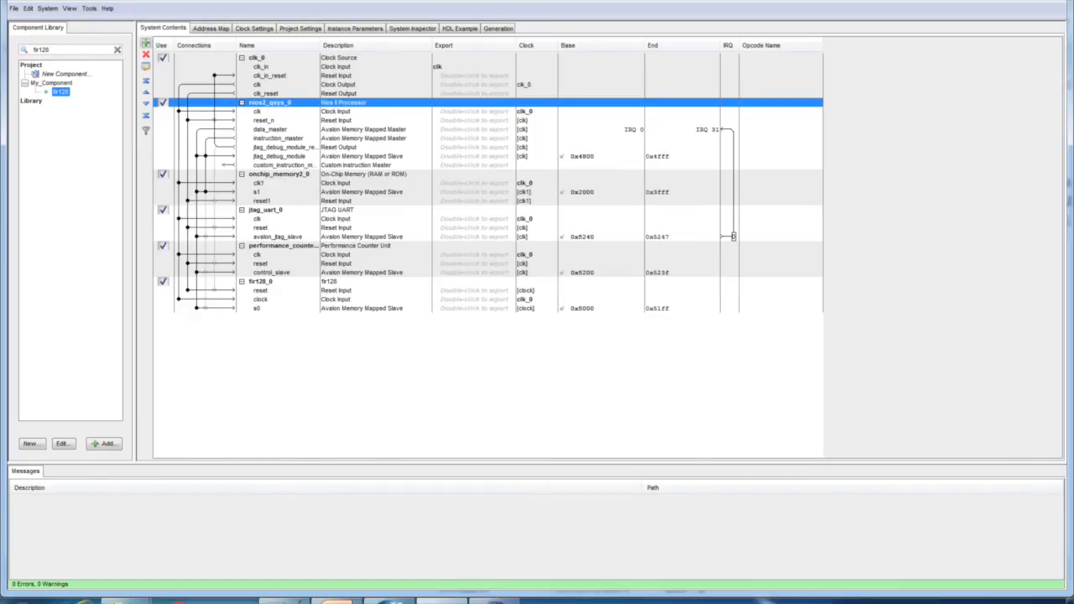
click(494, 601)
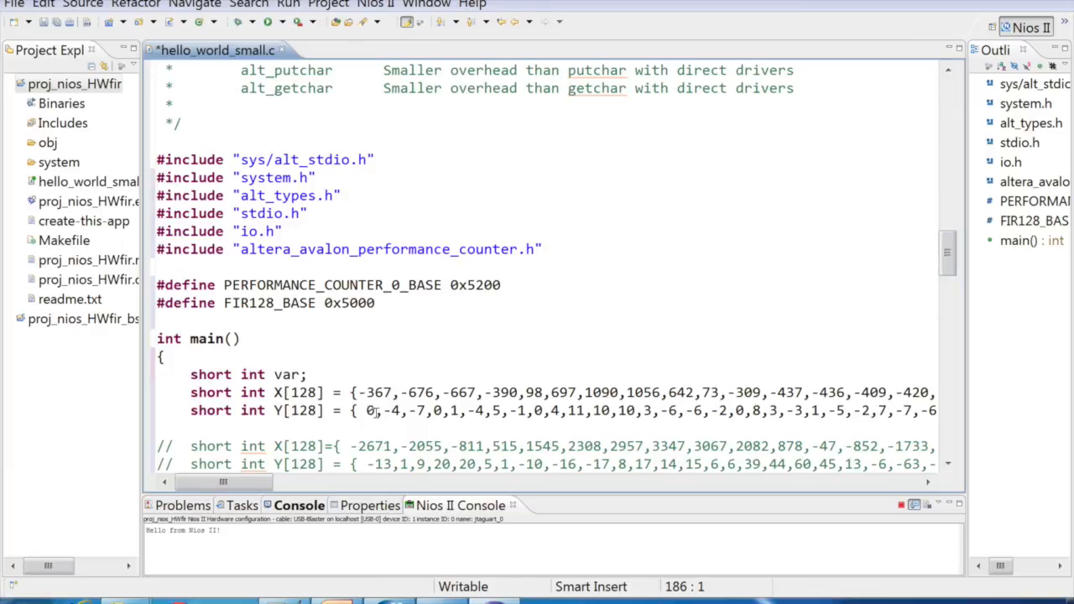
- Back in Eclipse, examine the code's performance counter calls, the IOWR writes of X and Y, and the FIR output printing
scroll(951, 256, down, 1)
drag(951, 257, 950, 286)
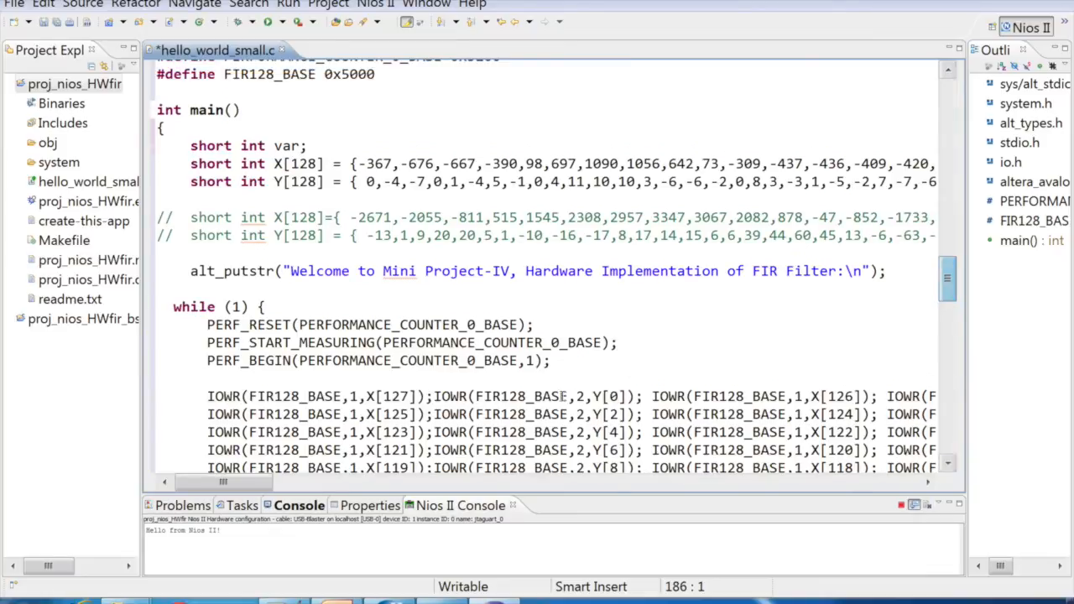
drag(552, 361, 148, 326)
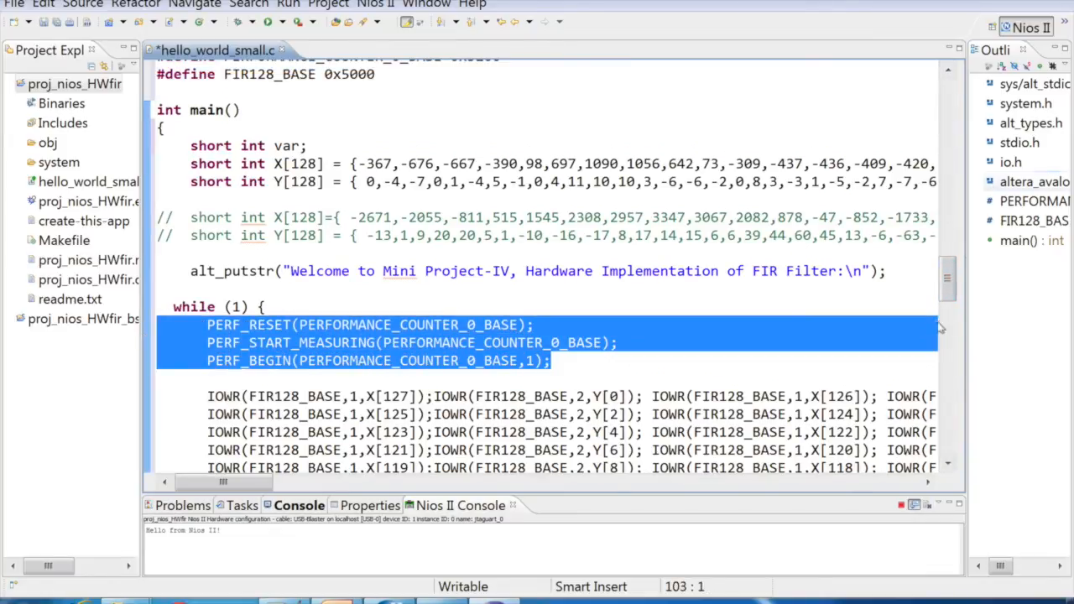
click(859, 307)
drag(948, 278, 949, 292)
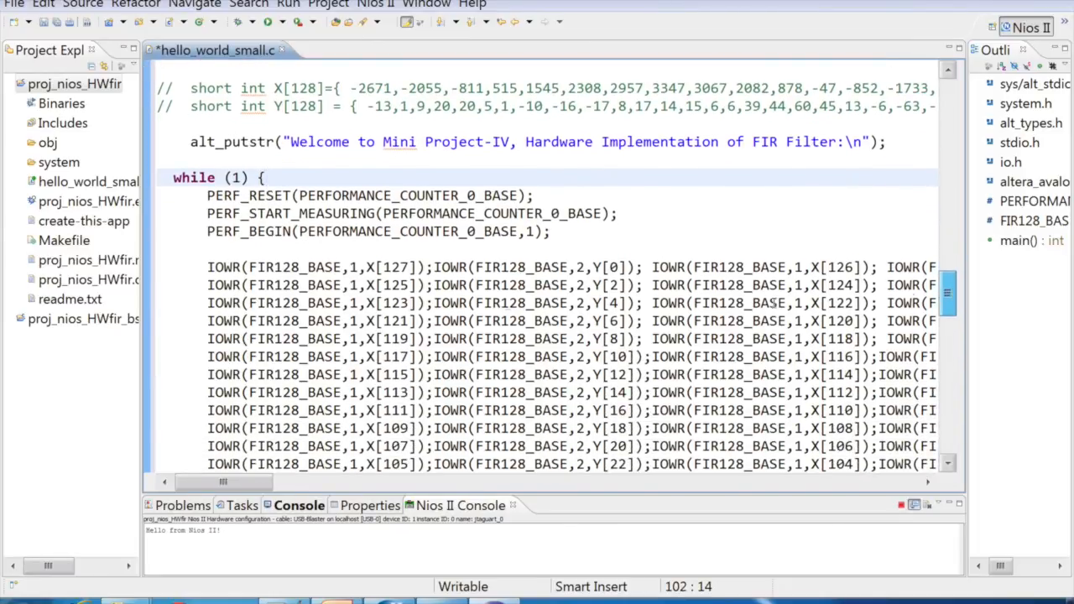
drag(366, 266, 417, 266)
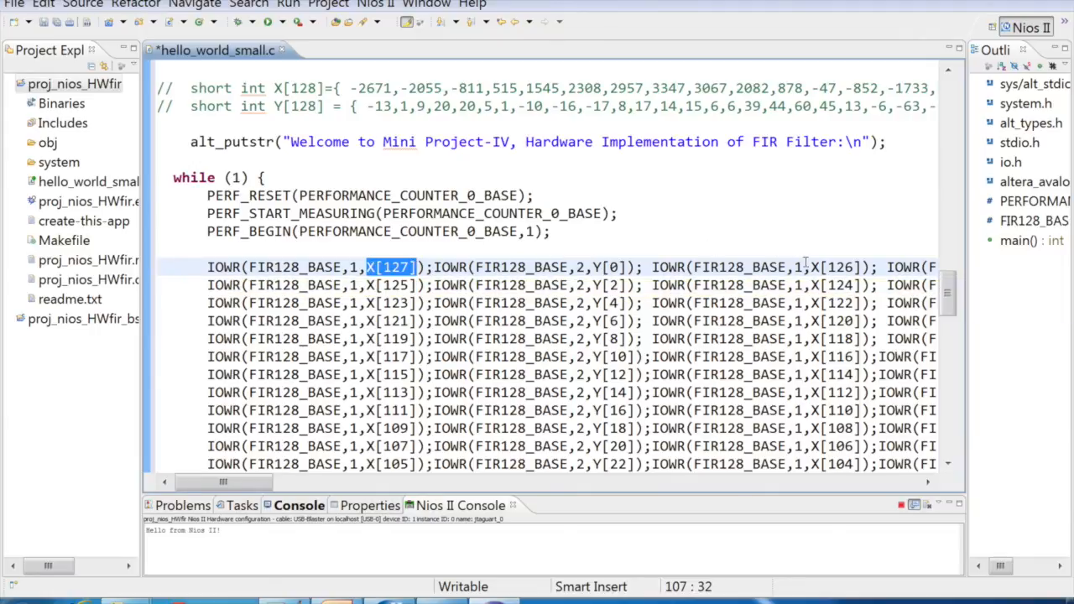
drag(255, 484, 220, 480)
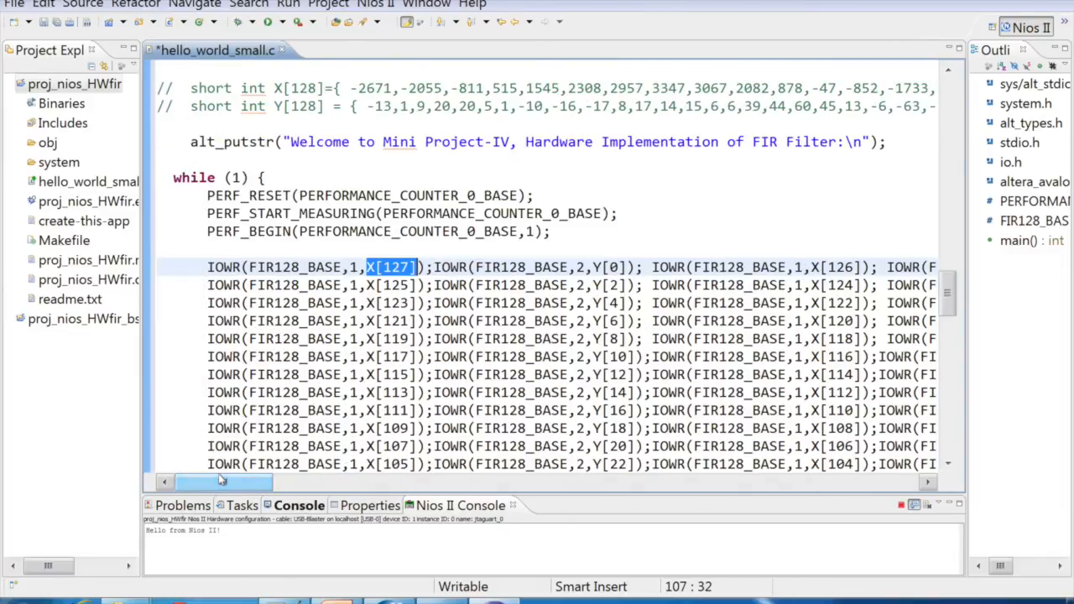
drag(947, 293, 951, 428)
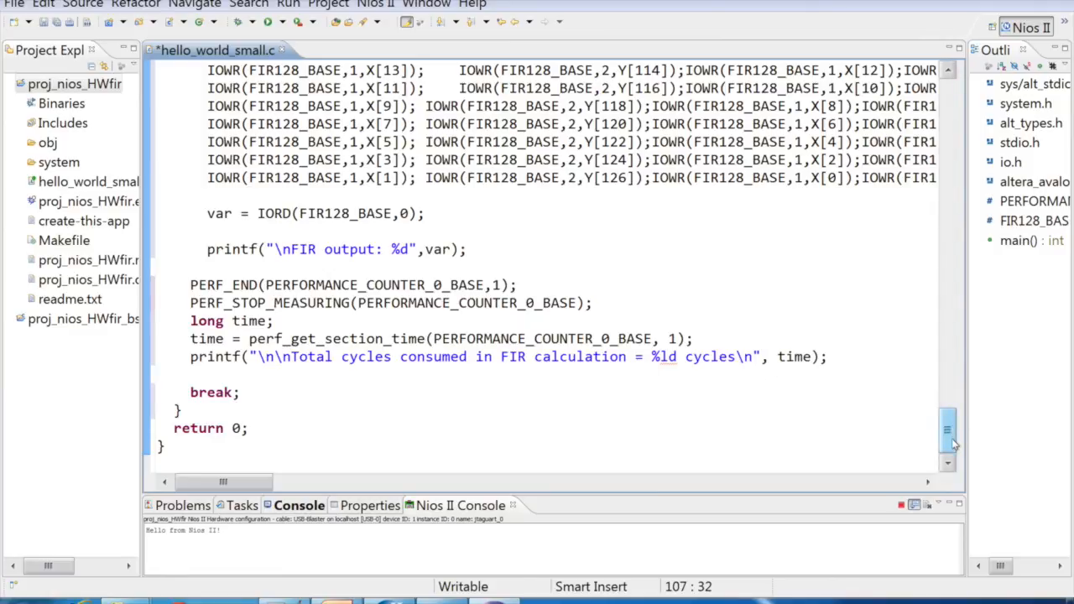
click(368, 250)
- Run proj_nios_HWfir as Nios II Hardware again, saving the changes to hello_world_small.c
right_click(51, 85)
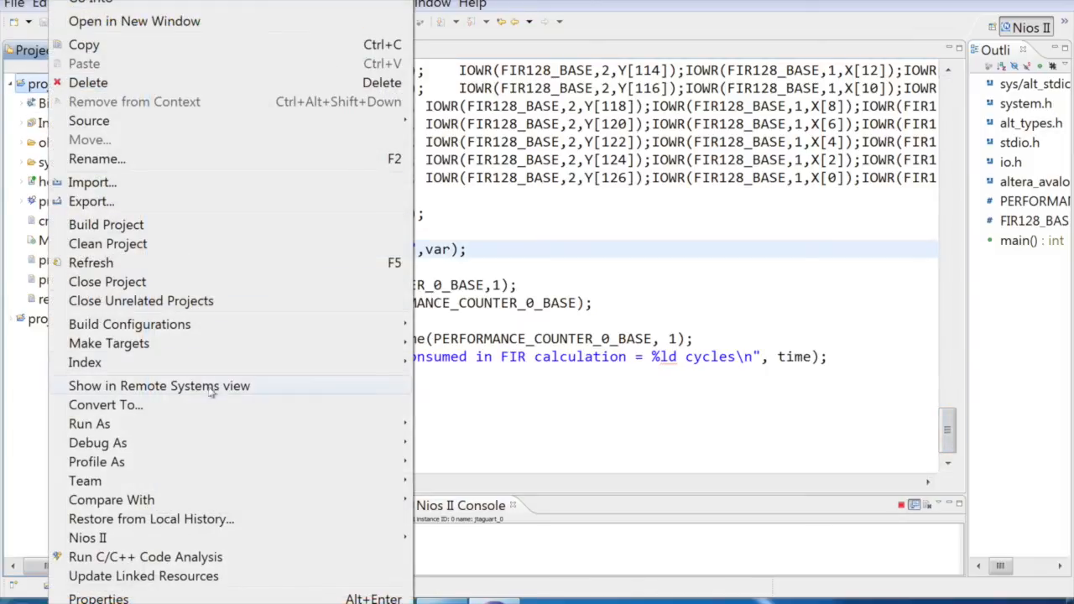
mouse_move(347, 428)
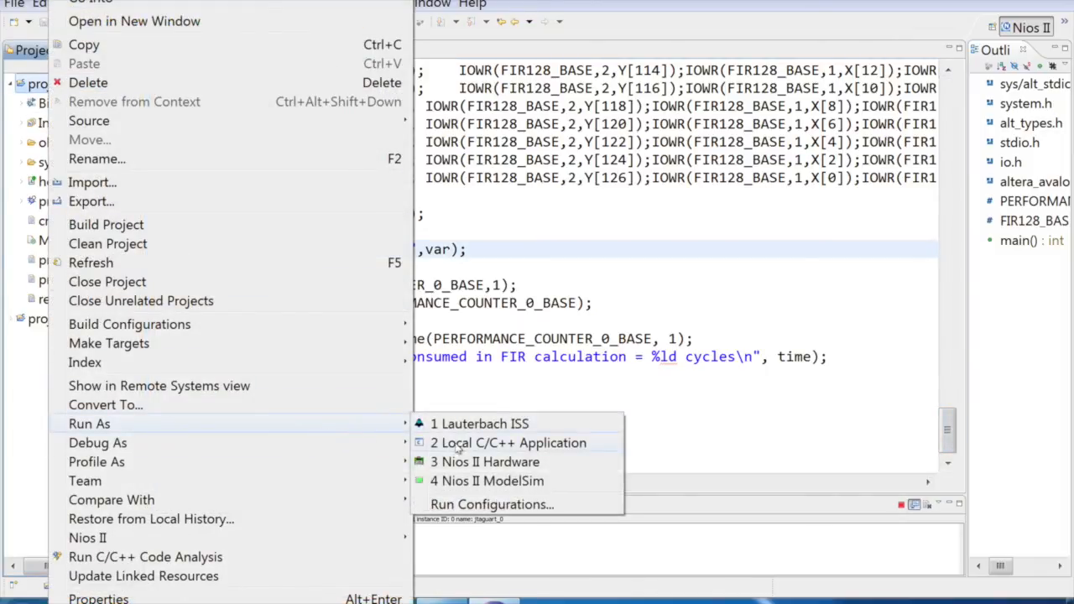
click(472, 462)
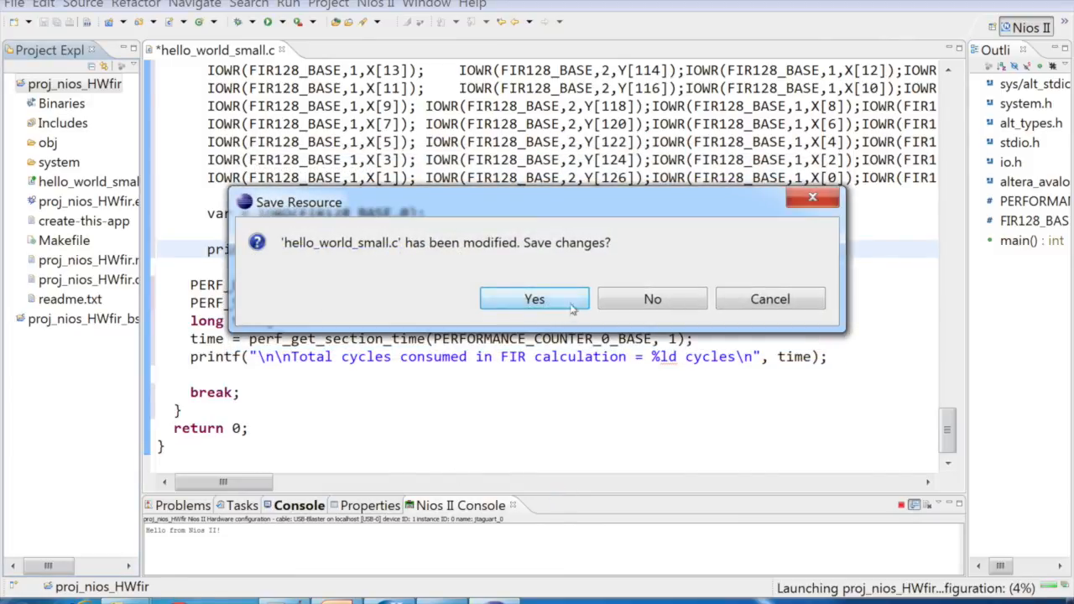
click(542, 297)
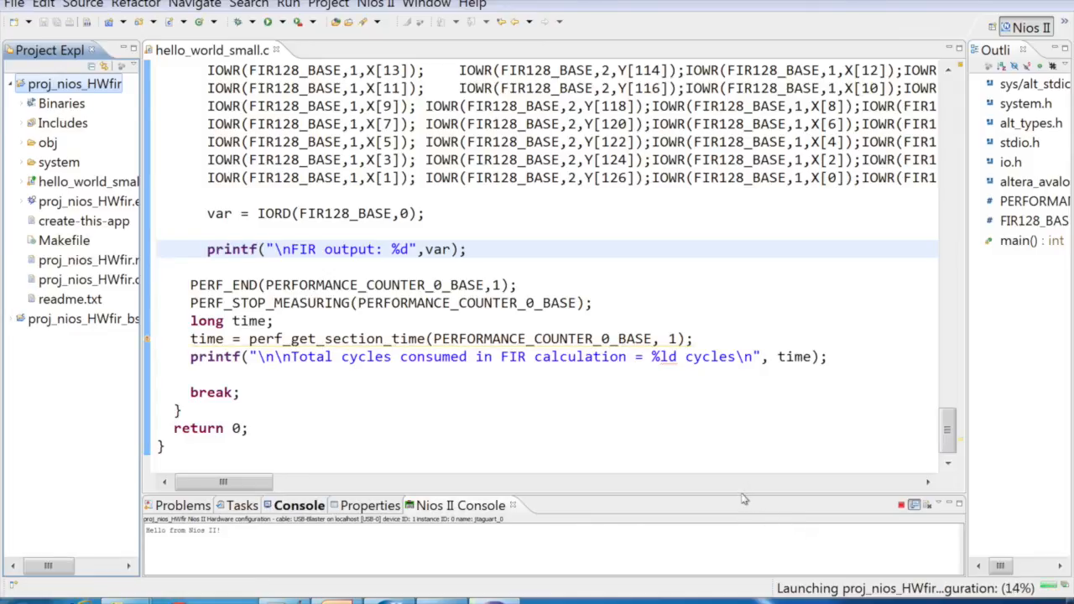
- Enlarge the console area below the code editor and bring the end of hello_world_small.c into view while the program launches
drag(736, 495, 724, 337)
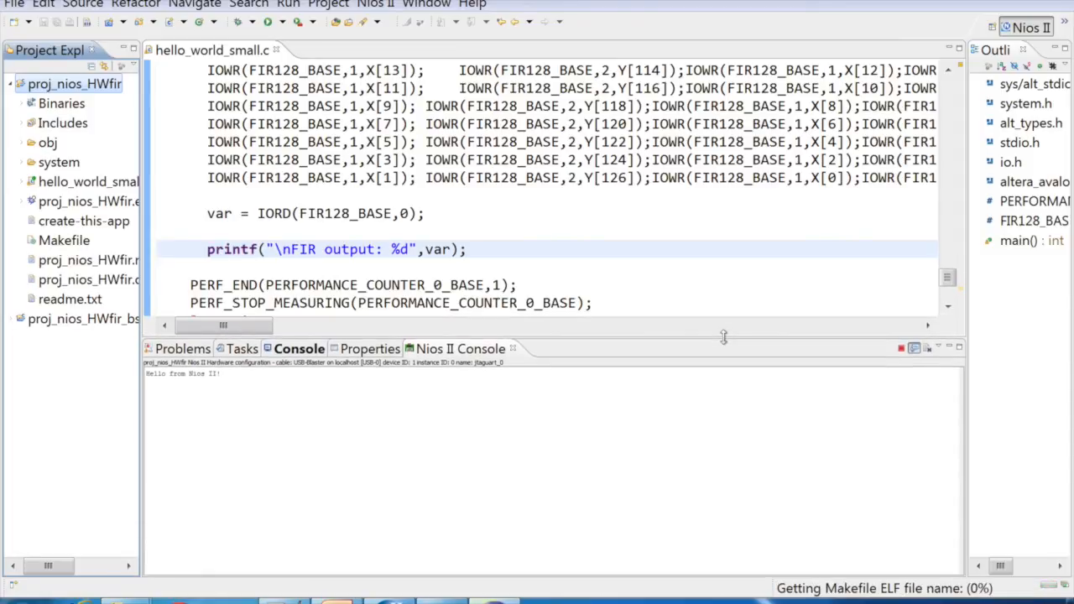
click(947, 307)
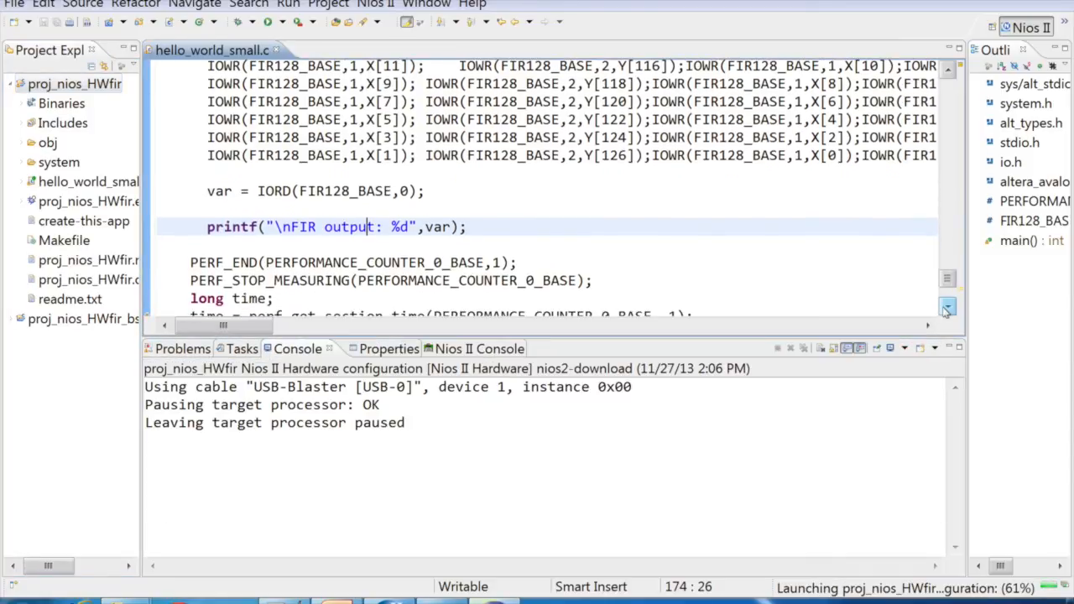
drag(947, 280, 949, 314)
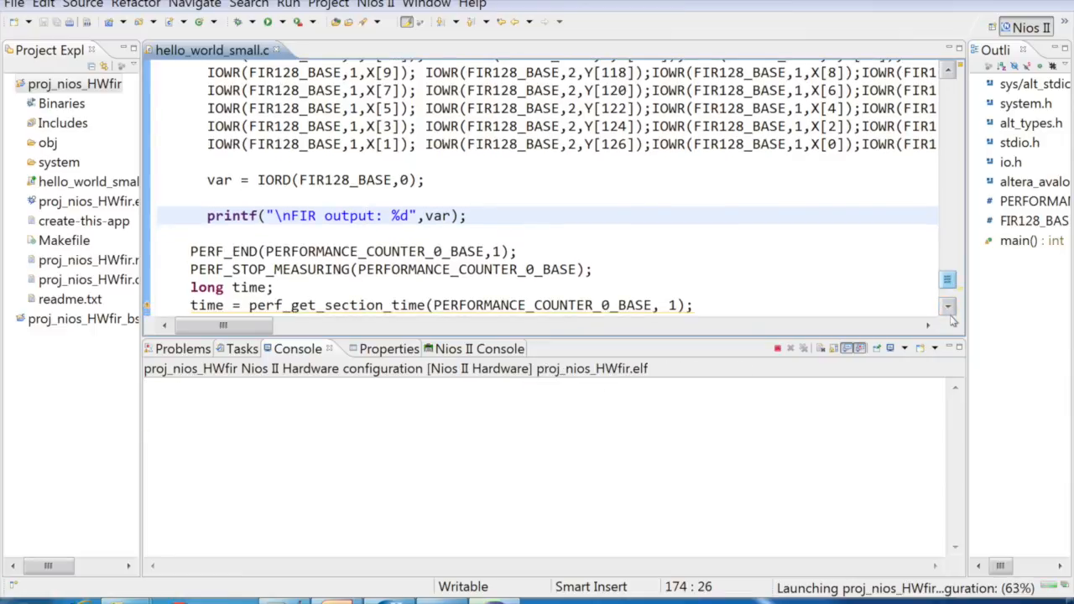
scroll(953, 320, down, 3)
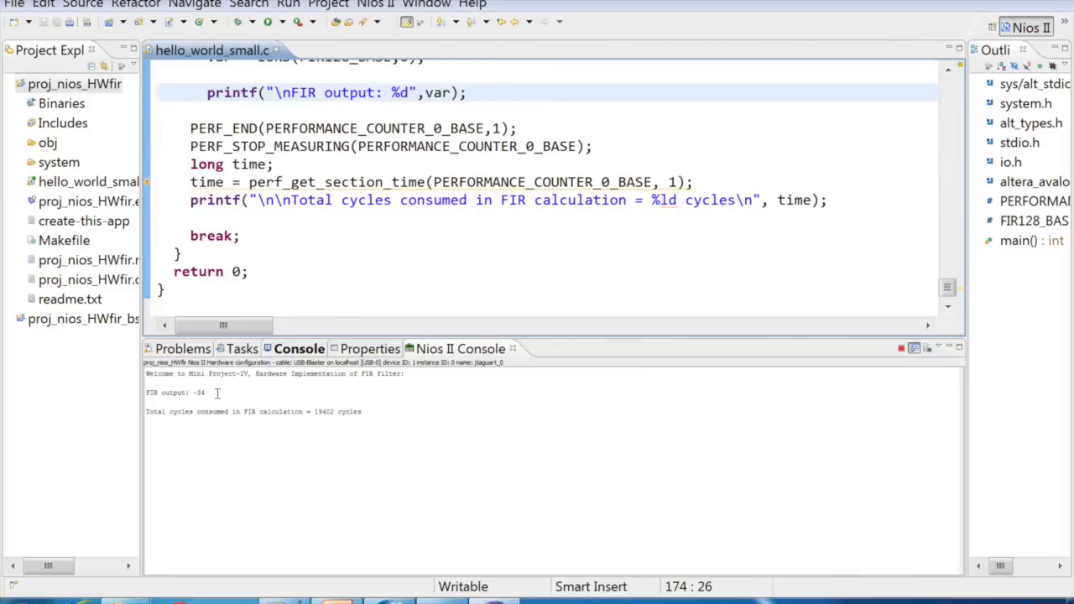
- Examine the FIR output and total consumed cycles in the Nios II console against the code's final printf statements
drag(212, 392, 192, 391)
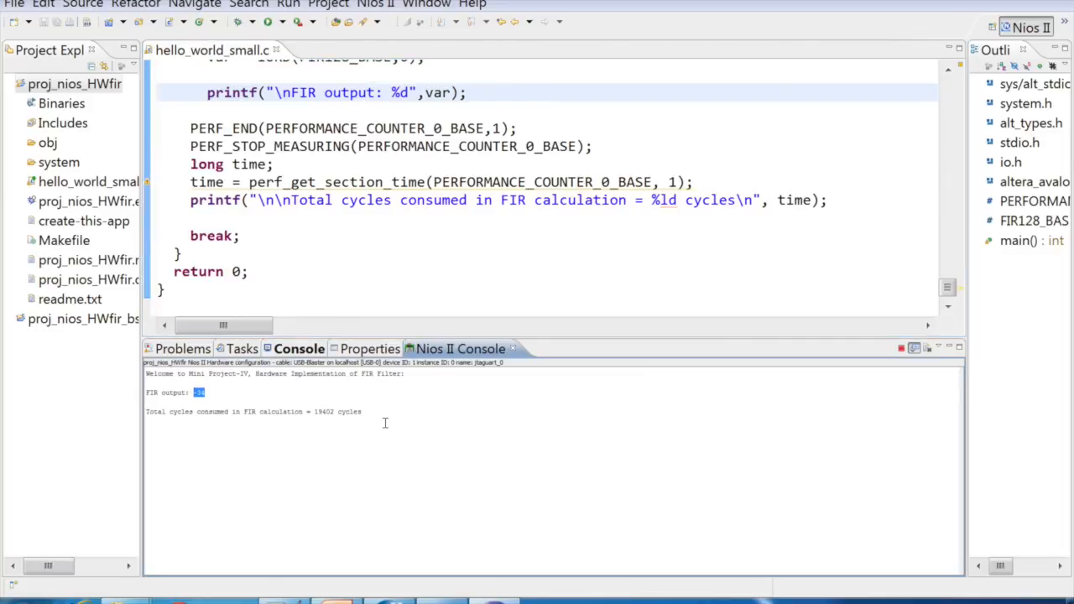
drag(375, 414, 316, 417)
click(315, 417)
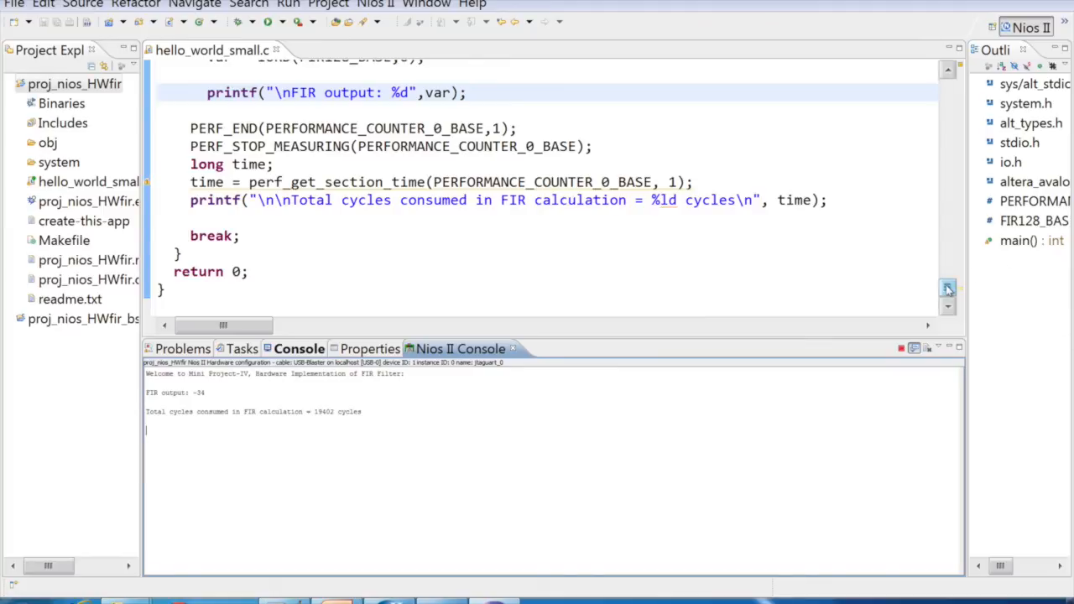
drag(947, 289, 947, 285)
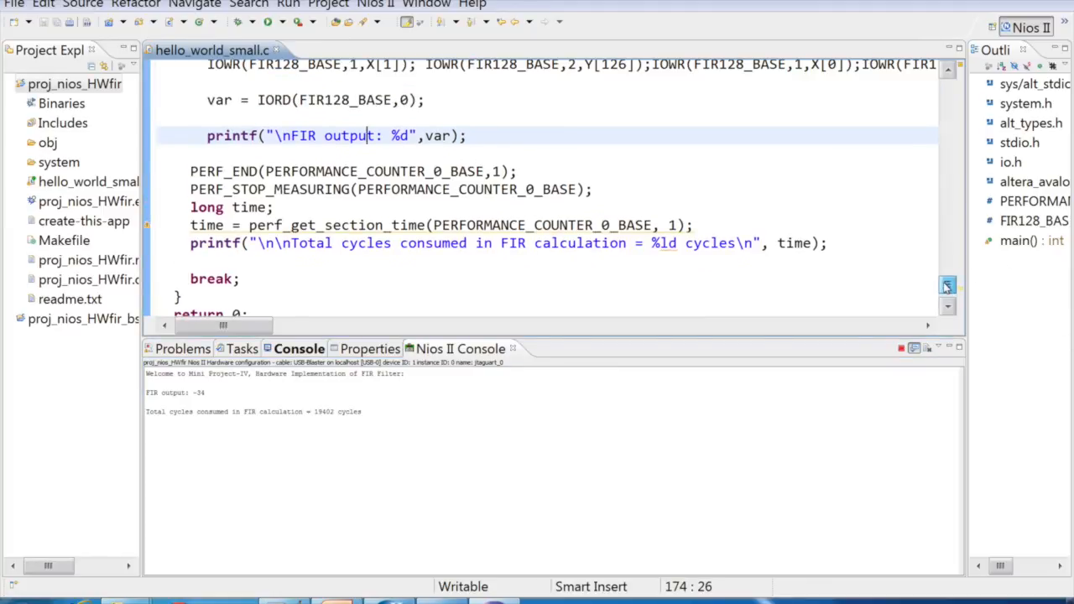
drag(760, 243, 323, 263)
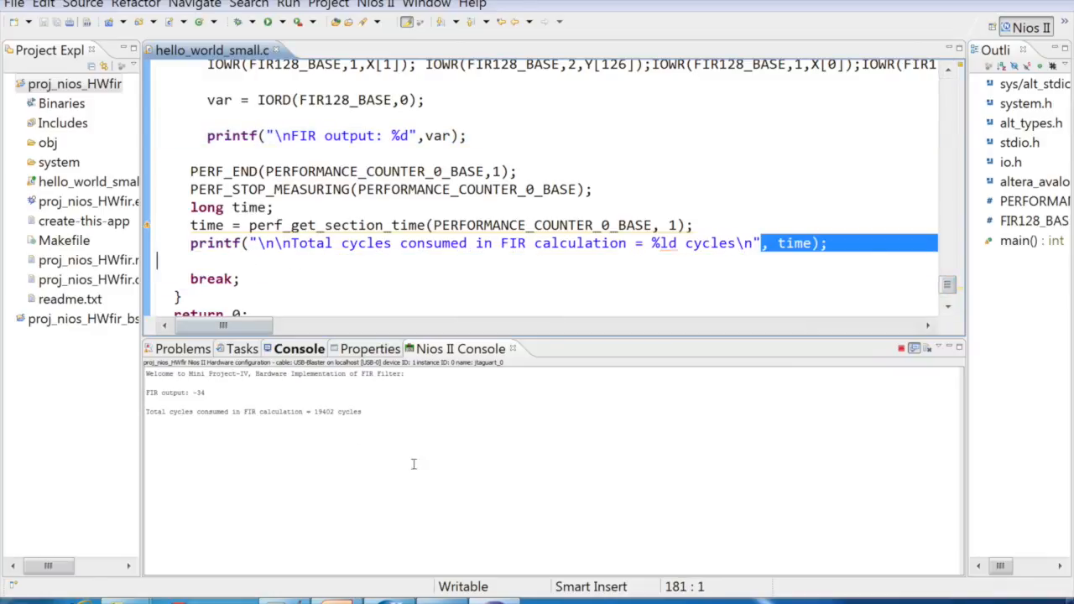